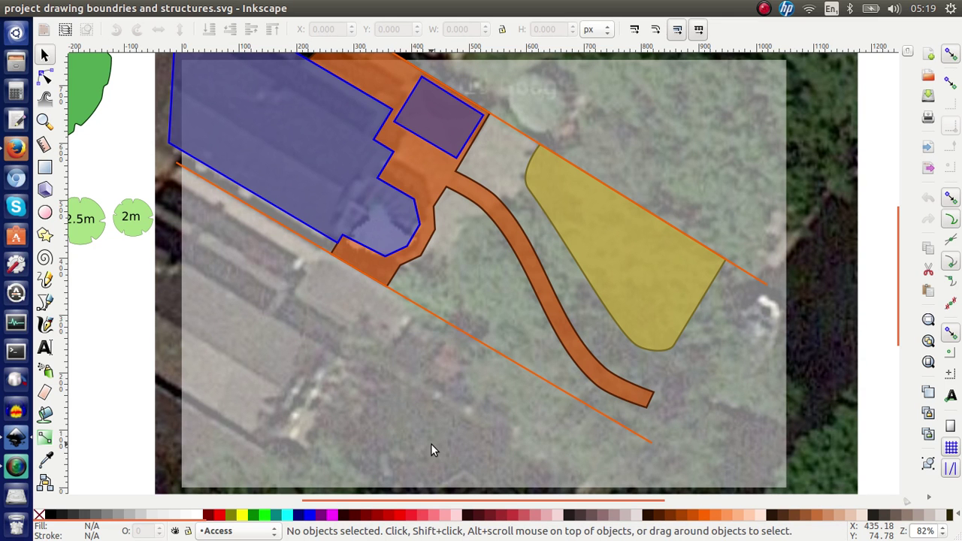
Step: With snapping off, draw a straight line from the photo's top right past the lower orange boundary
scroll(432, 450, right, 5)
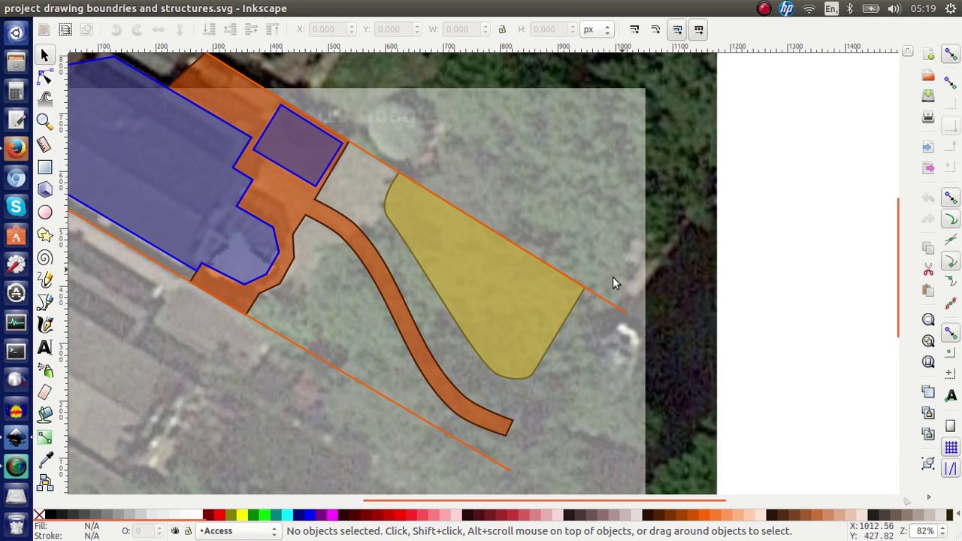
scroll(524, 359, down, 4)
scroll(524, 359, right, 4)
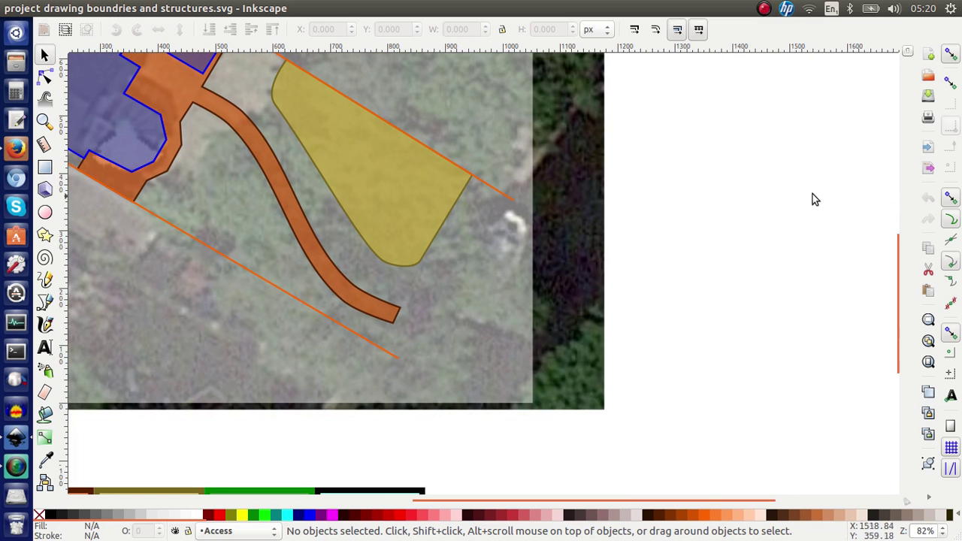
click(45, 303)
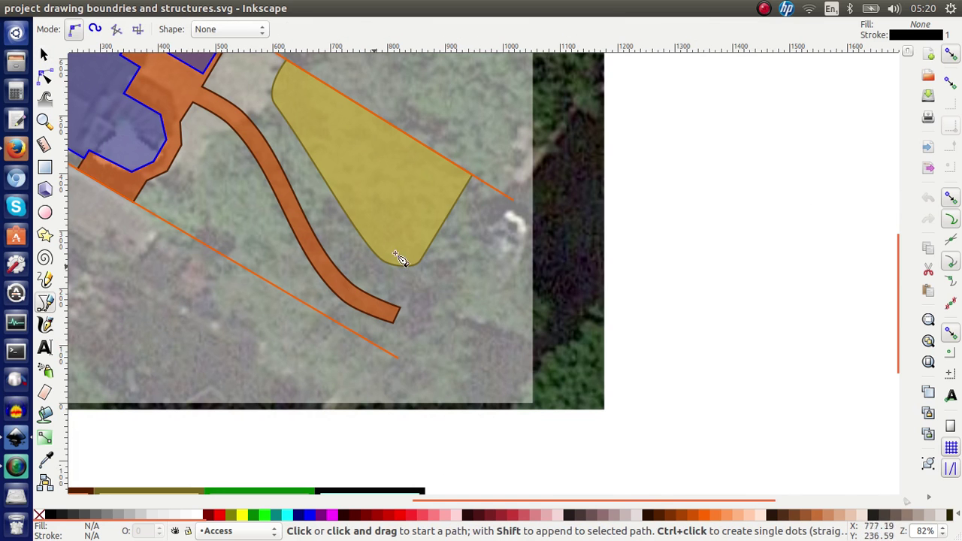
click(951, 57)
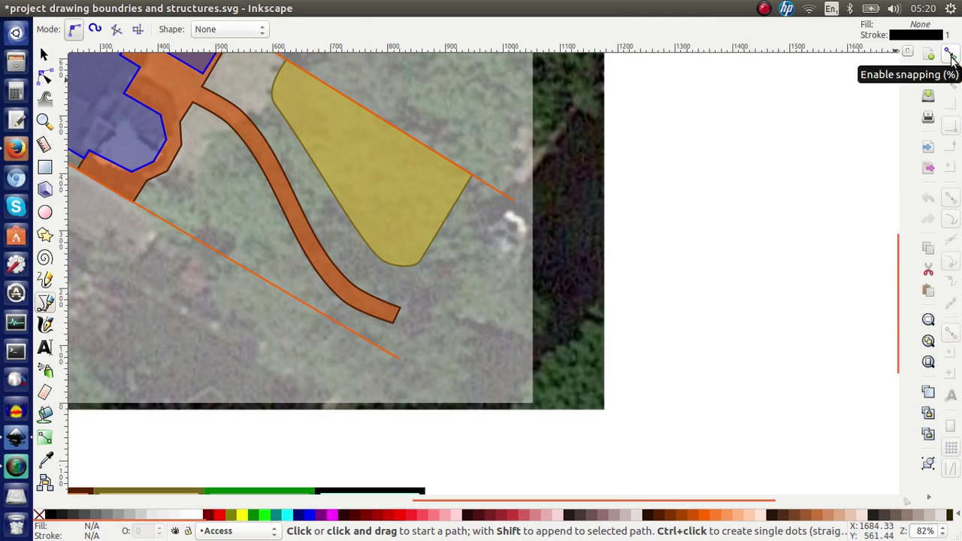
click(588, 97)
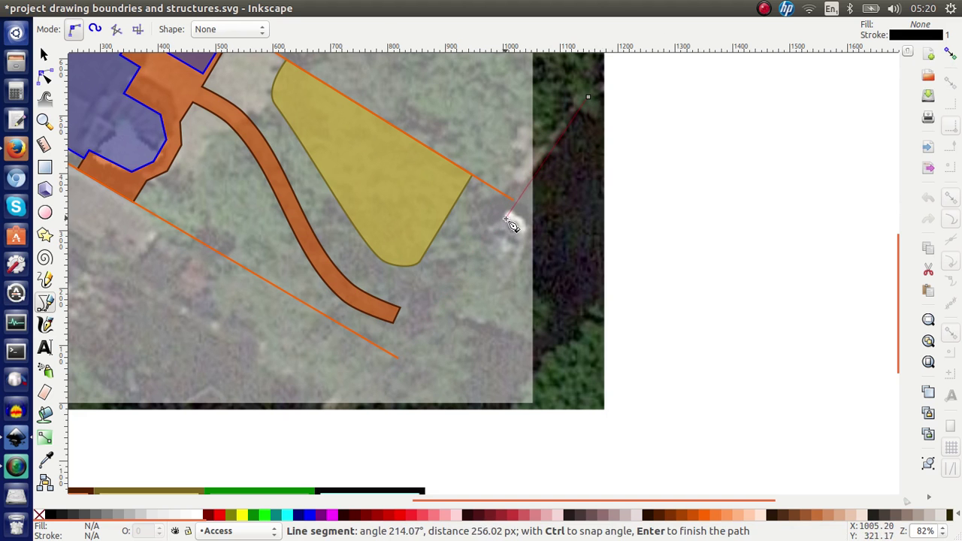
click(373, 391)
key(Return)
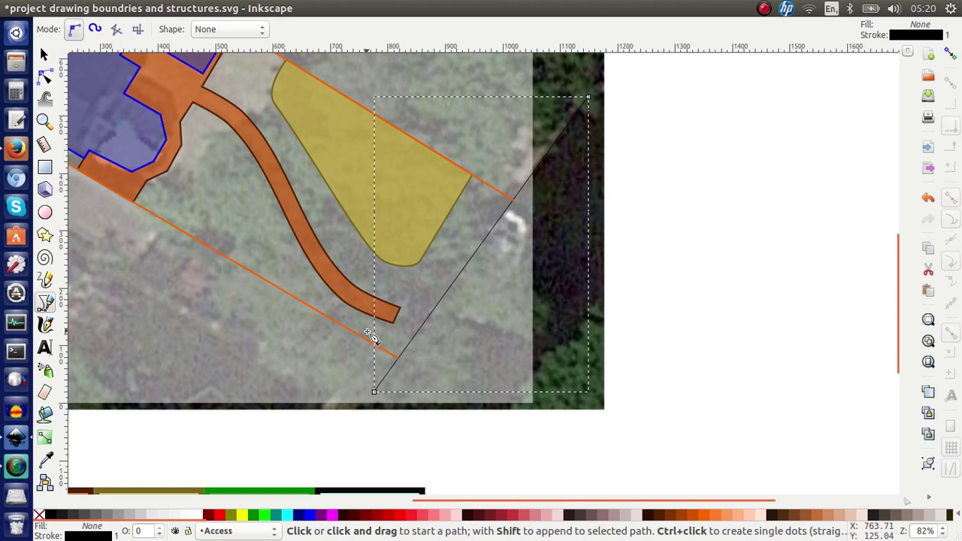
Step: Trace a closed narrow strip from the new line to the yellow area's tip and edge
click(513, 204)
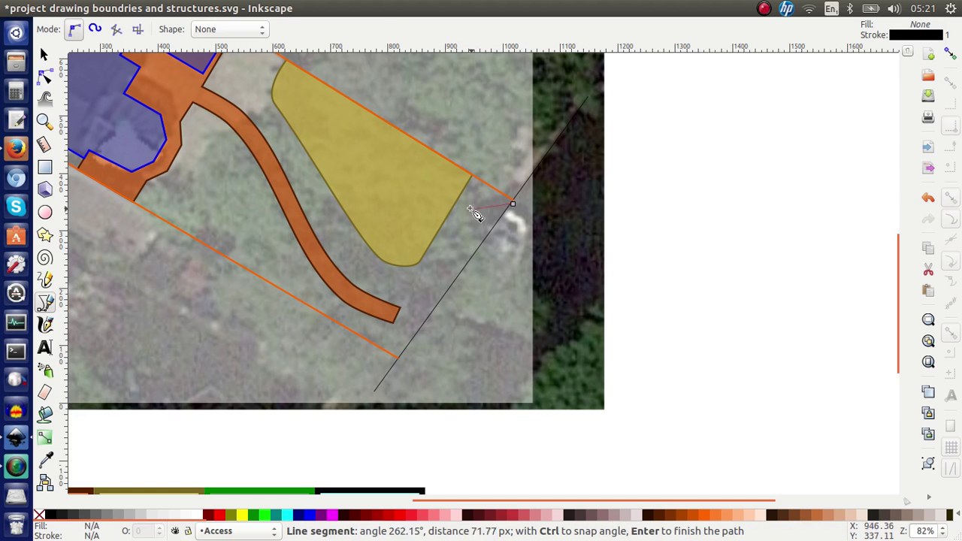
click(471, 176)
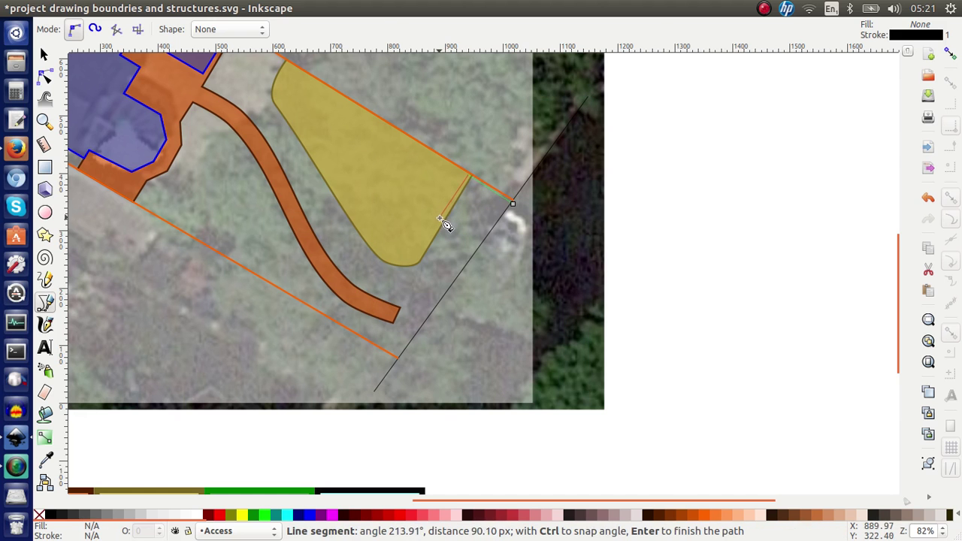
click(440, 220)
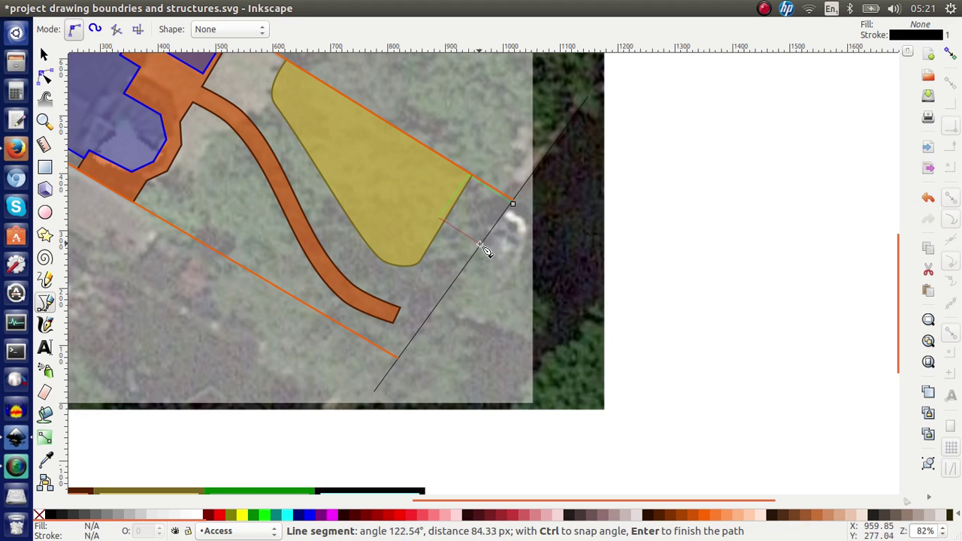
click(513, 204)
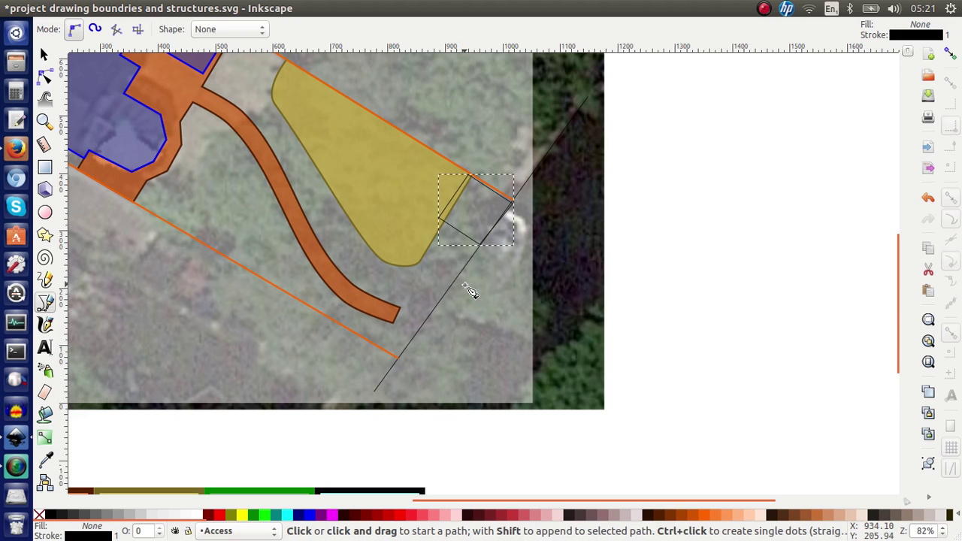
Step: Start tracing the larger area down to the lower orange boundary, then cancel the unfinished outline
click(481, 247)
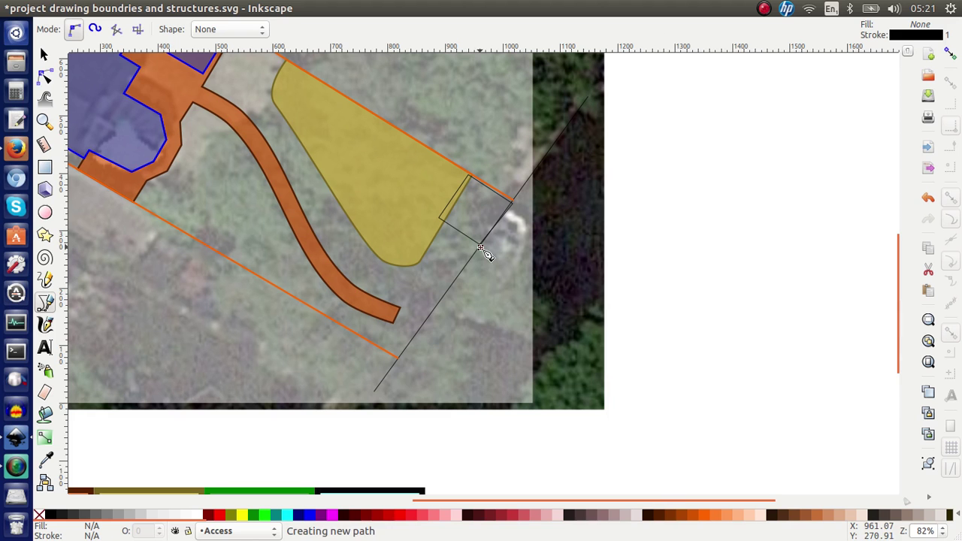
click(400, 357)
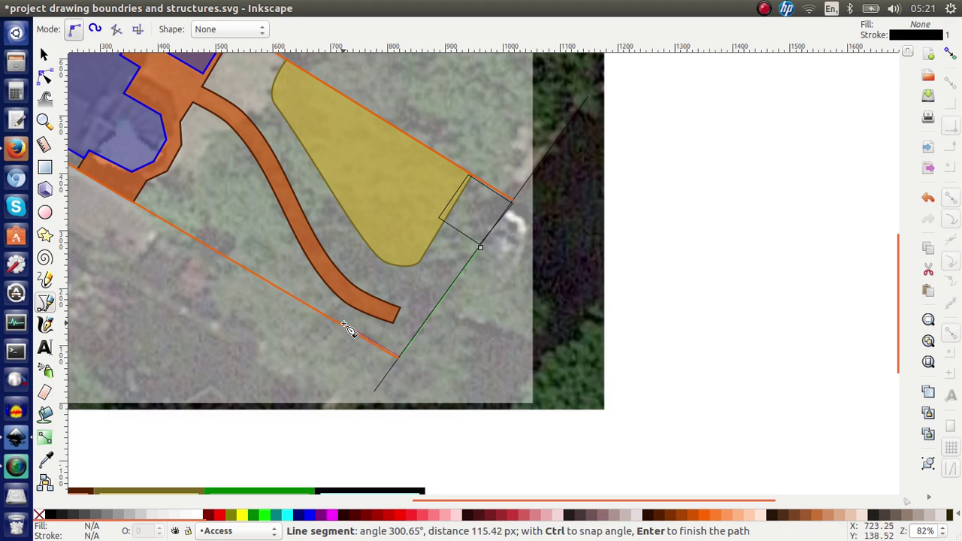
click(340, 323)
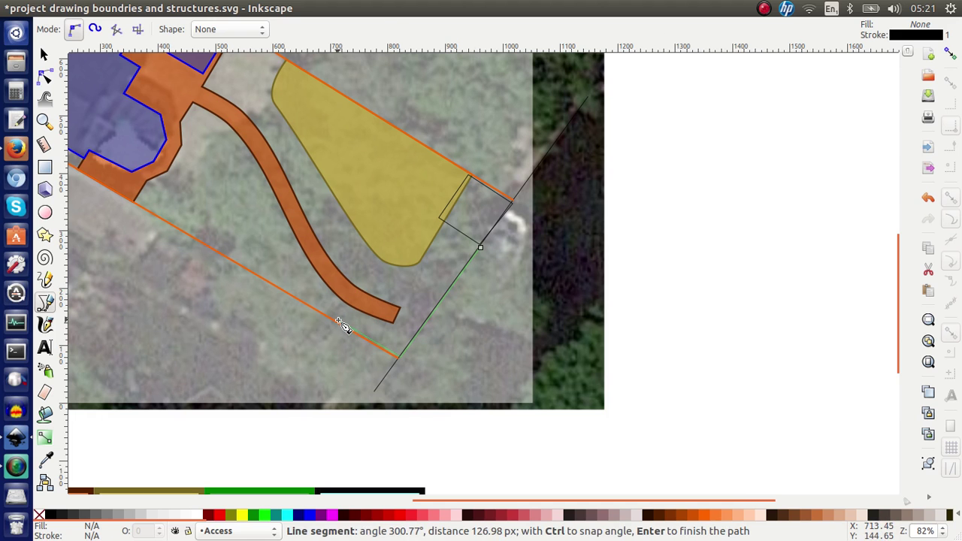
click(377, 263)
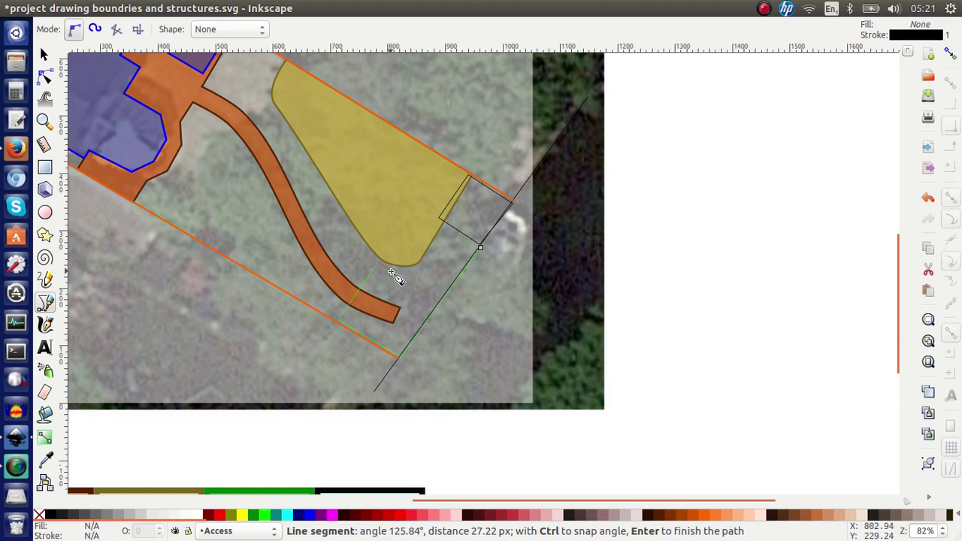
click(418, 267)
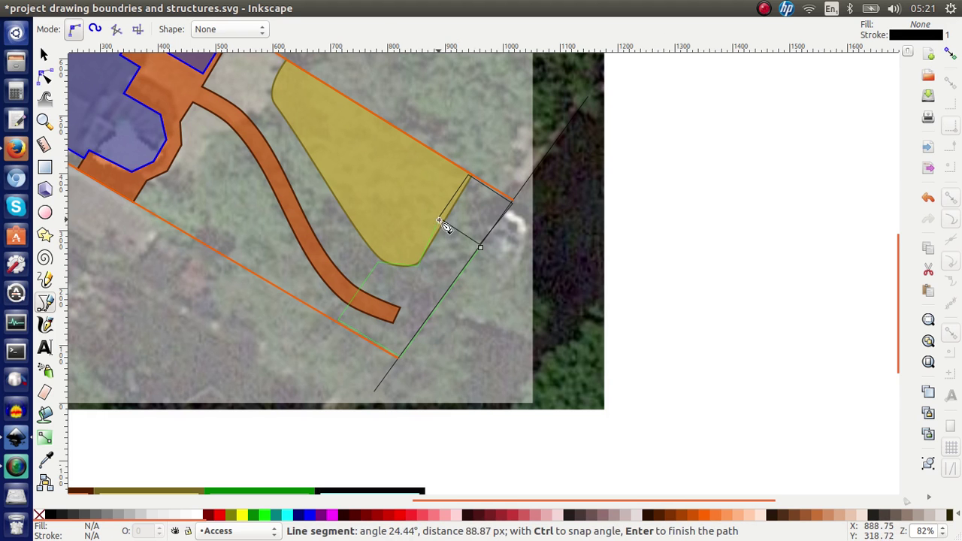
click(440, 220)
click(481, 248)
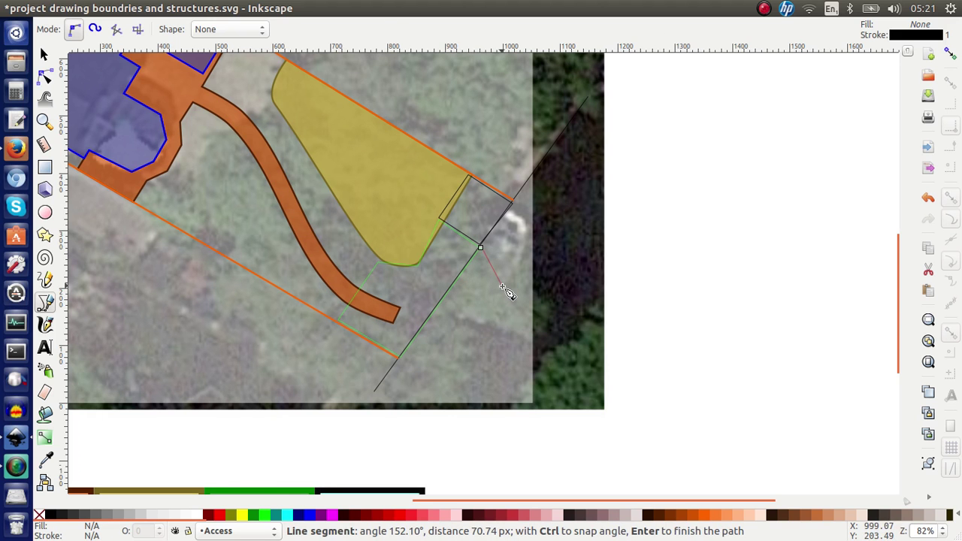
key(Escape)
Step: Trace the larger closed outline from the strip's bottom corner, along the orange boundary and yellow edge
click(480, 248)
click(398, 358)
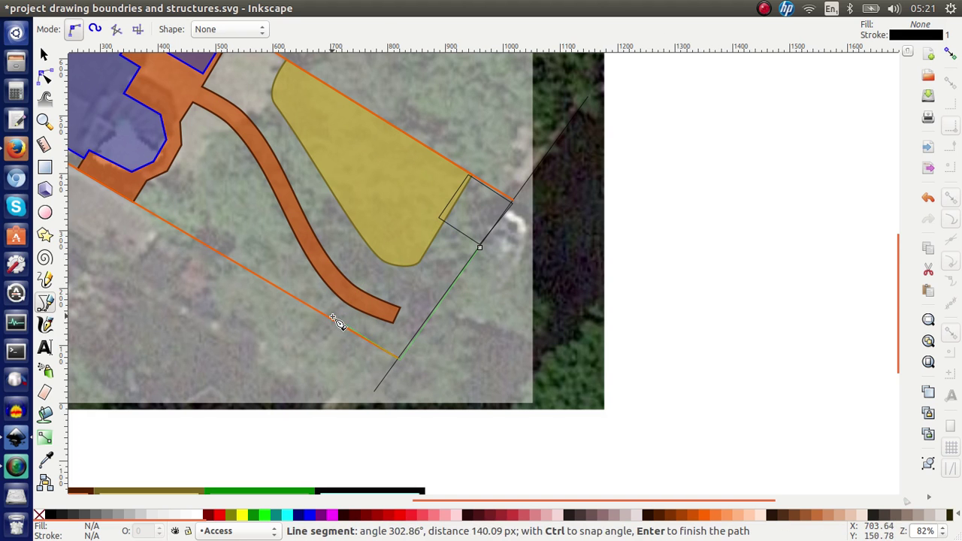
click(333, 318)
click(378, 260)
click(415, 265)
click(441, 221)
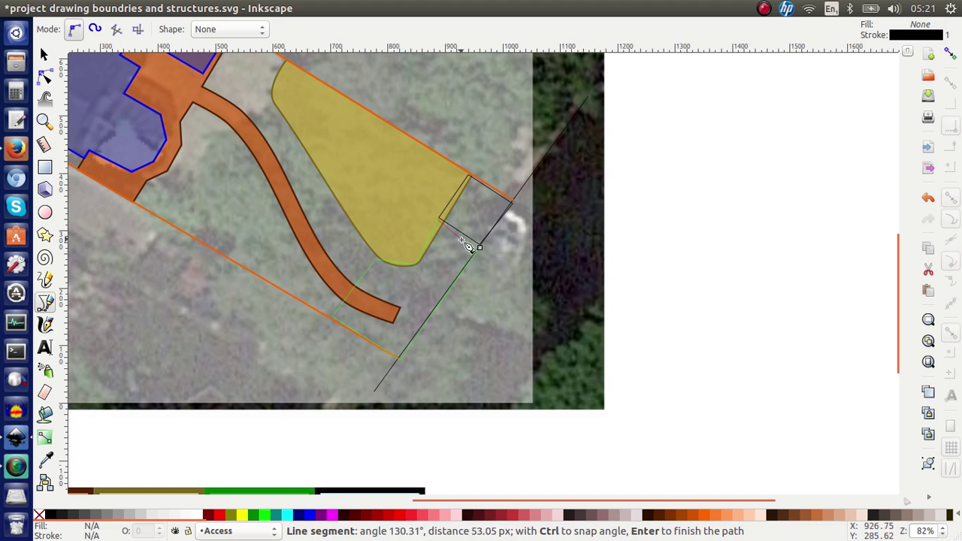
click(481, 249)
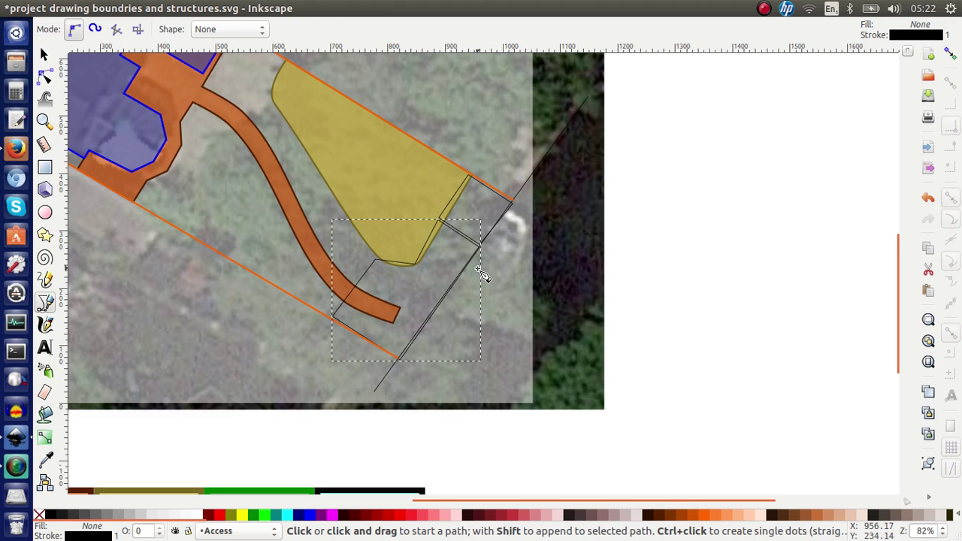
Step: Switch to the Node tool and zoom to fit the new outline in the window
key(n)
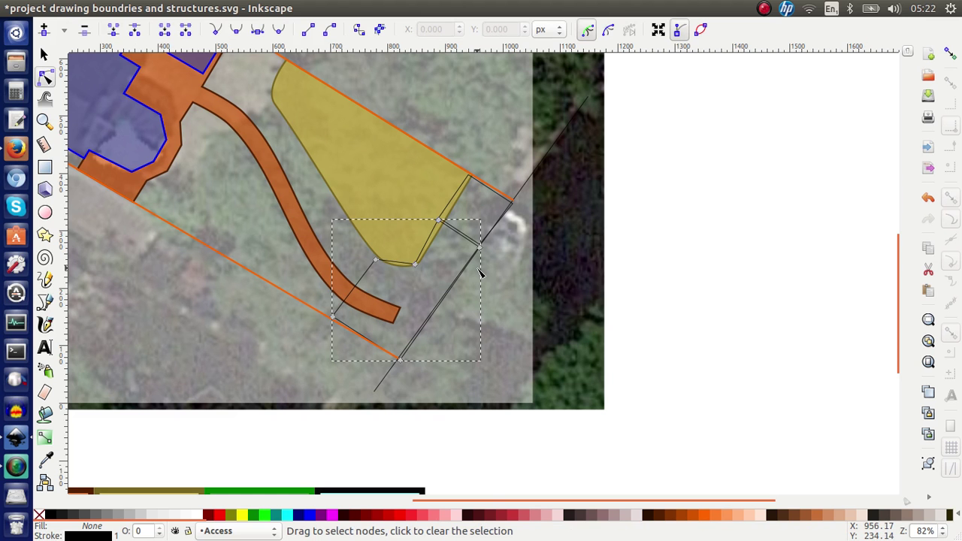
key(3)
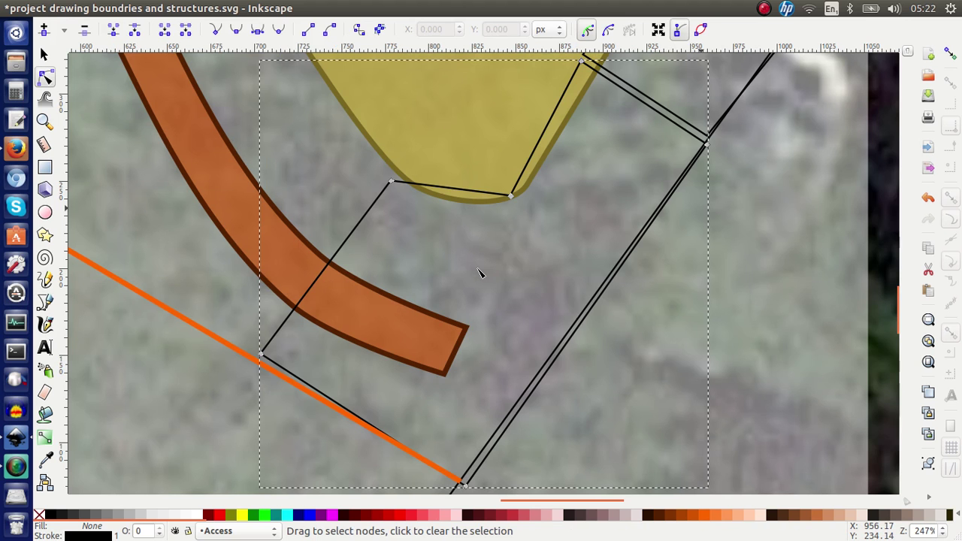
scroll(481, 275, down, 1)
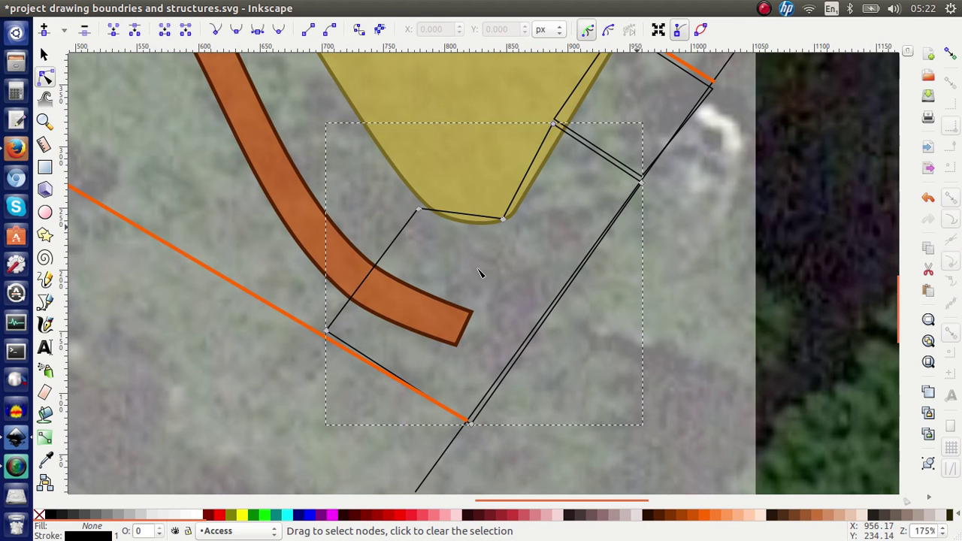
scroll(482, 275, right, 4)
scroll(481, 274, up, 2)
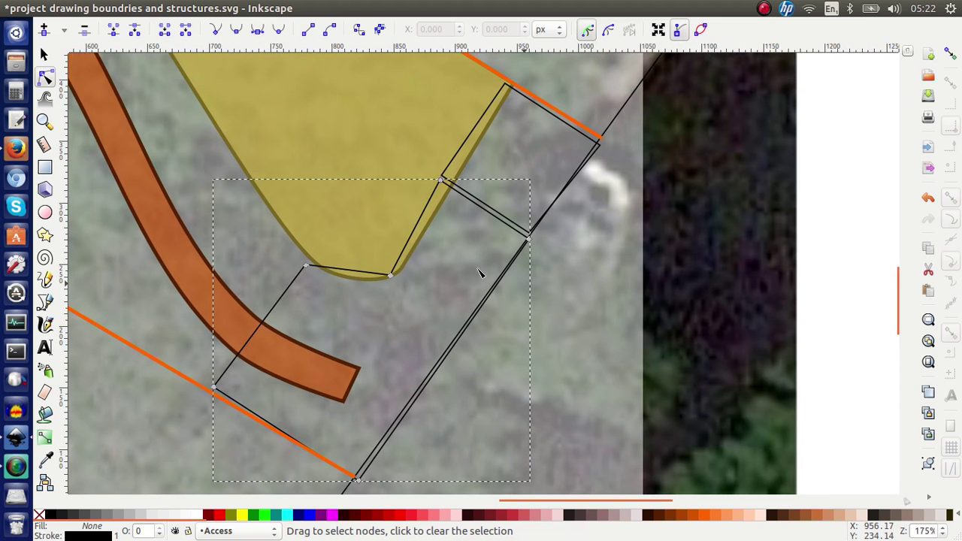
scroll(481, 274, down, 4)
scroll(481, 275, left, 2)
scroll(482, 274, up, 3)
scroll(481, 274, right, 2)
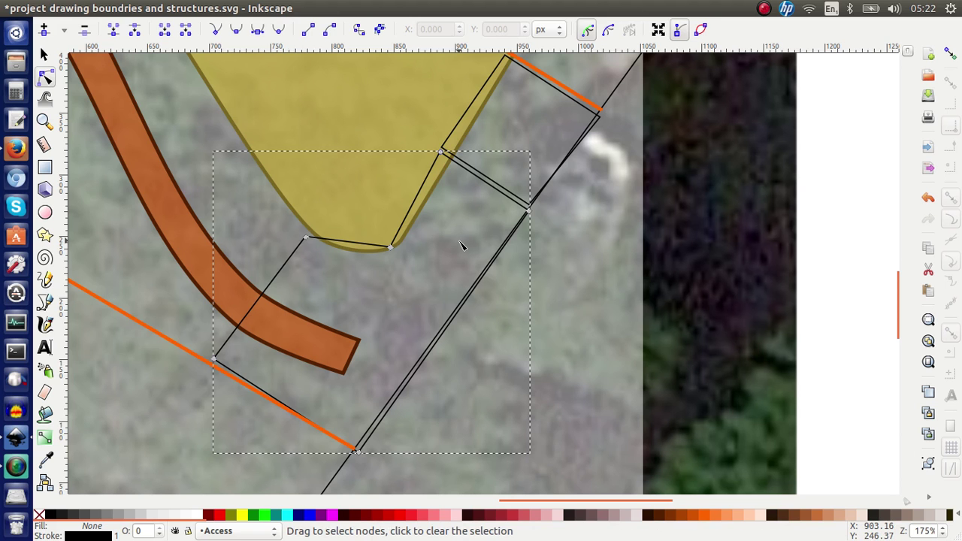
scroll(461, 245, up, 1)
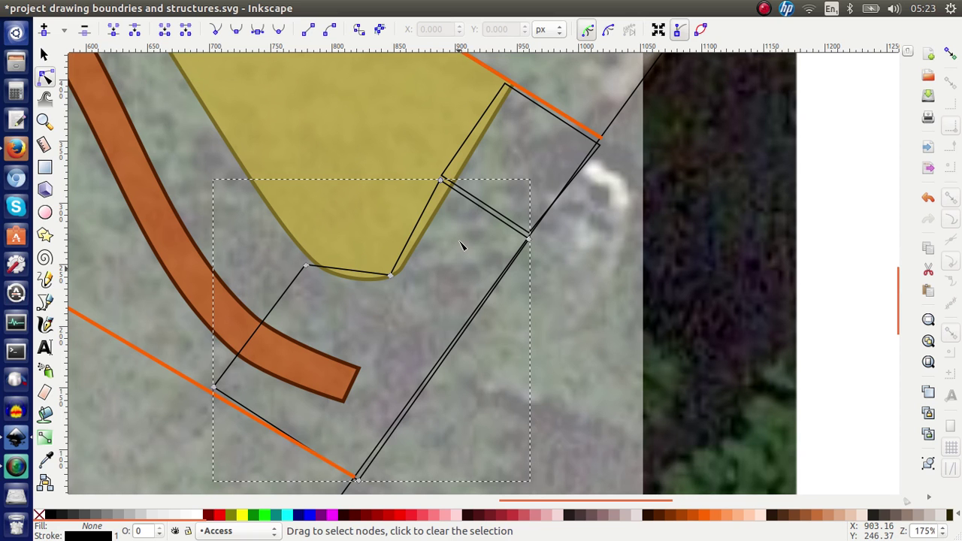
Step: Reshape the yellow planting area's top-right corner and lower rounded curve to fit the outline
click(271, 213)
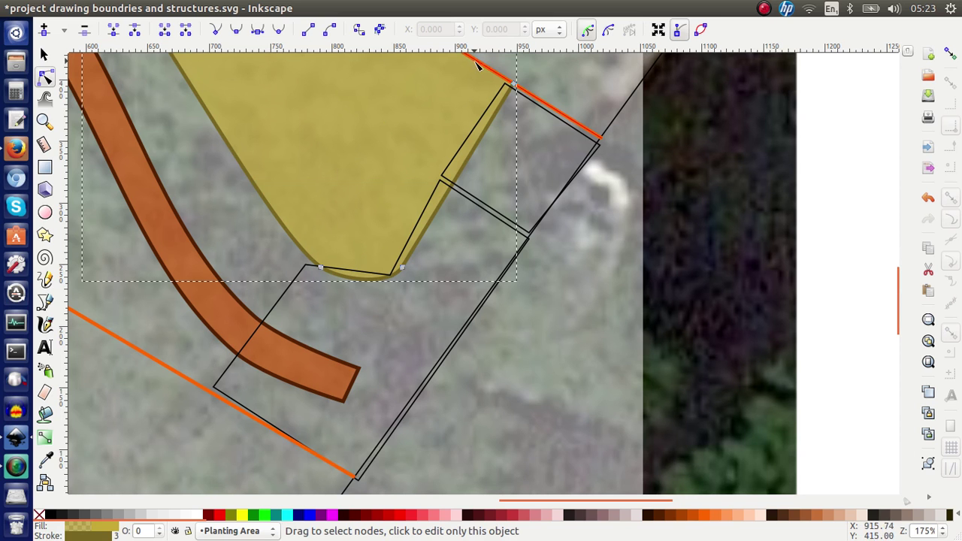
drag(515, 86, 509, 73)
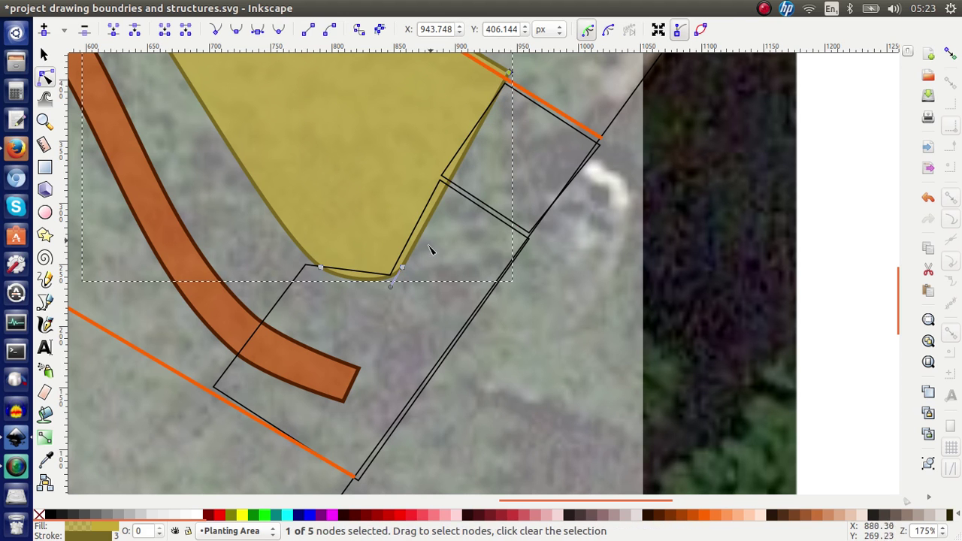
drag(403, 269, 375, 263)
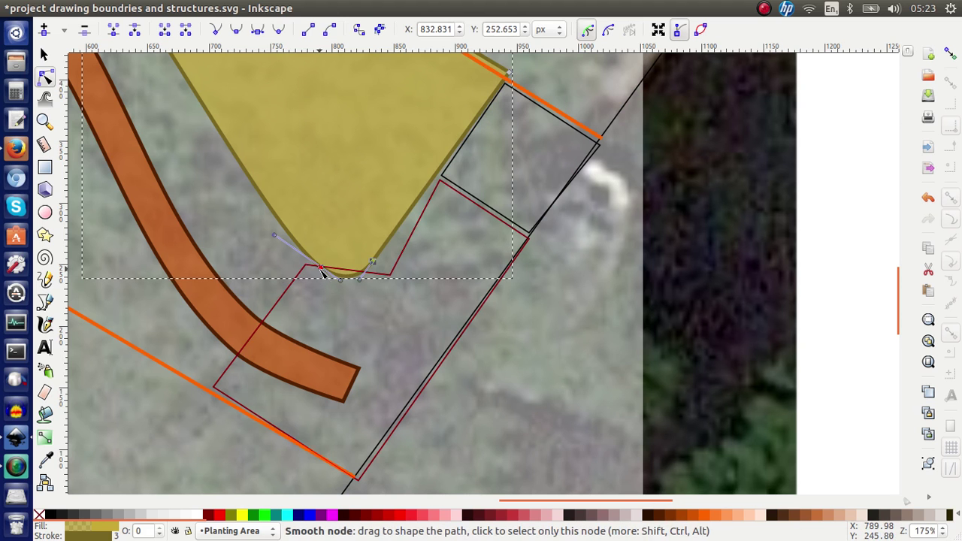
drag(321, 268, 295, 231)
drag(374, 265, 391, 240)
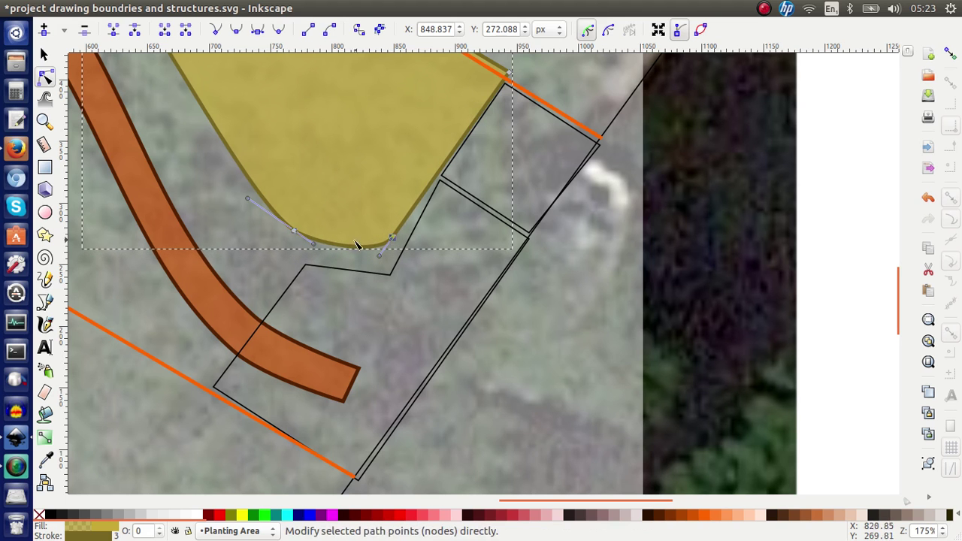
drag(293, 233, 306, 235)
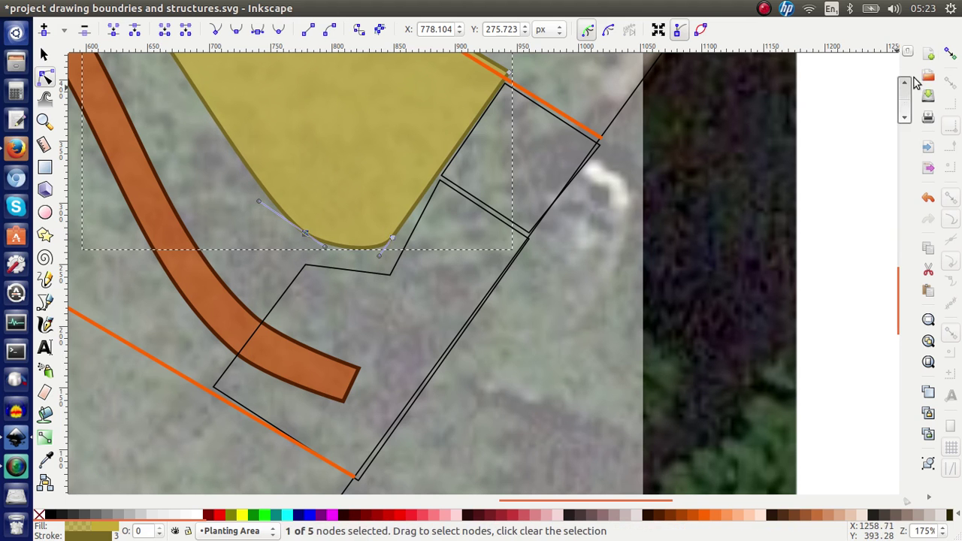
Step: With snapping on, settle the yellow area's top-right corner exactly onto the orange line
click(949, 58)
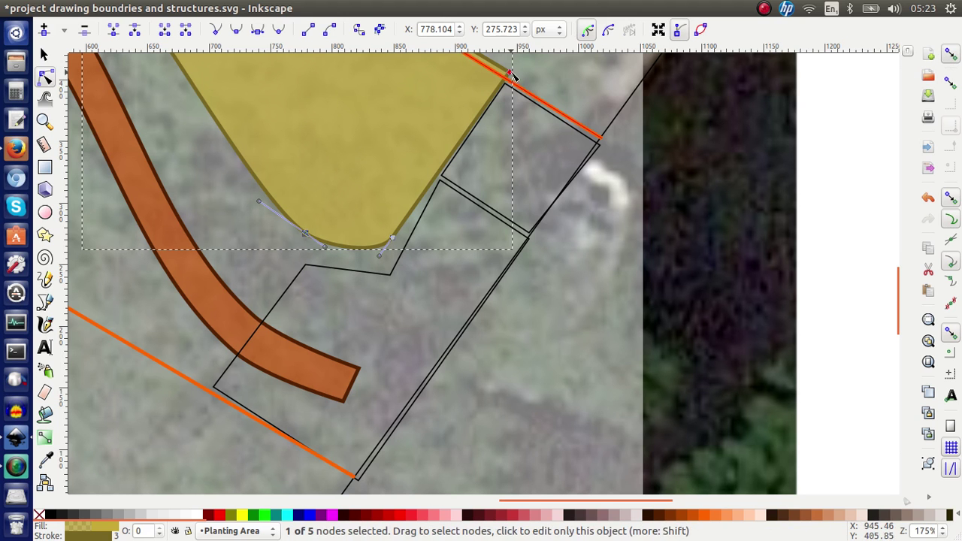
drag(510, 74, 510, 80)
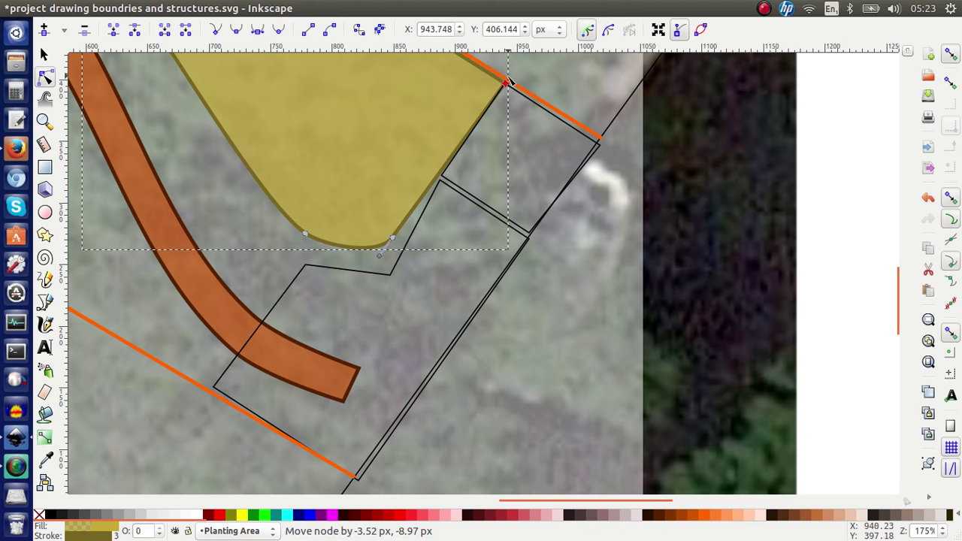
drag(509, 78, 509, 79)
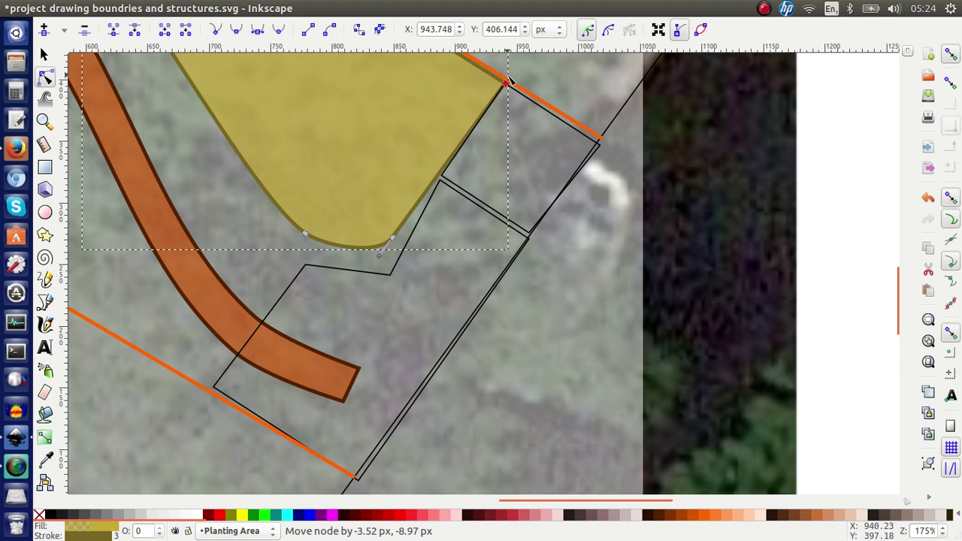
drag(508, 77, 509, 78)
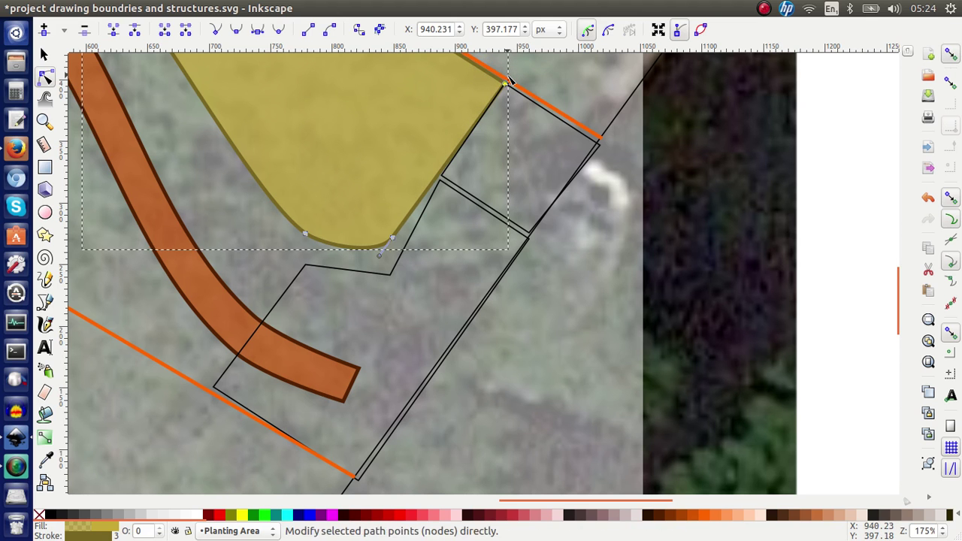
Step: Move the access shape aside and adjust the yellow area's top-right corner on the orange line
click(551, 117)
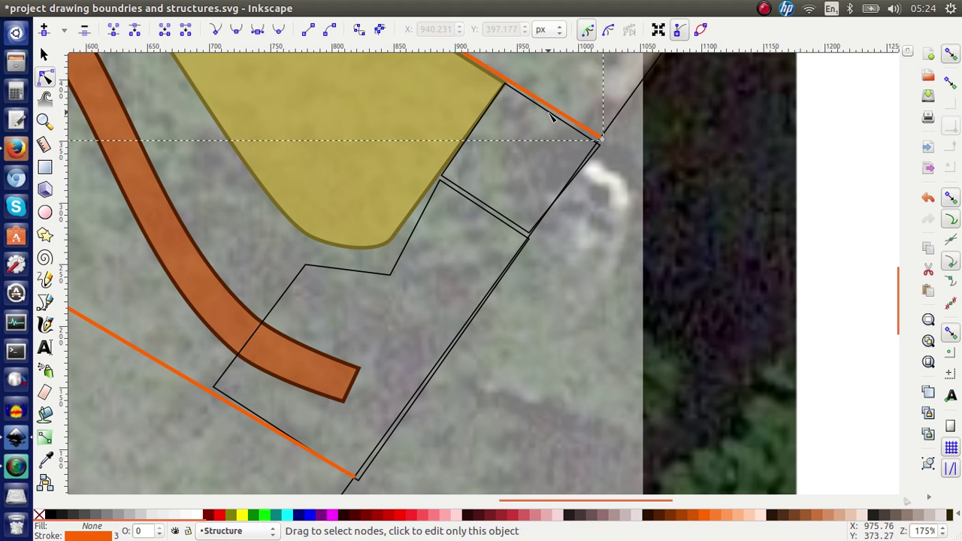
key(s)
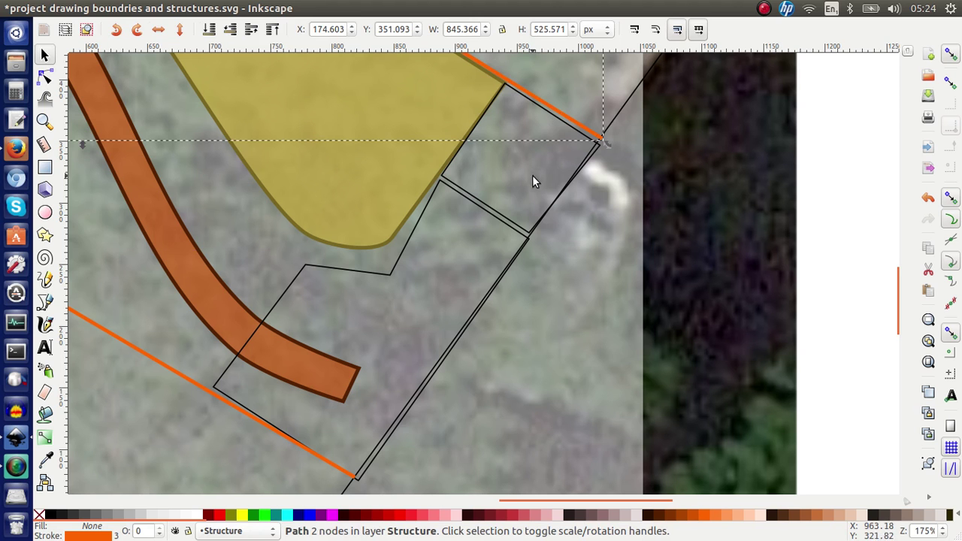
click(501, 214)
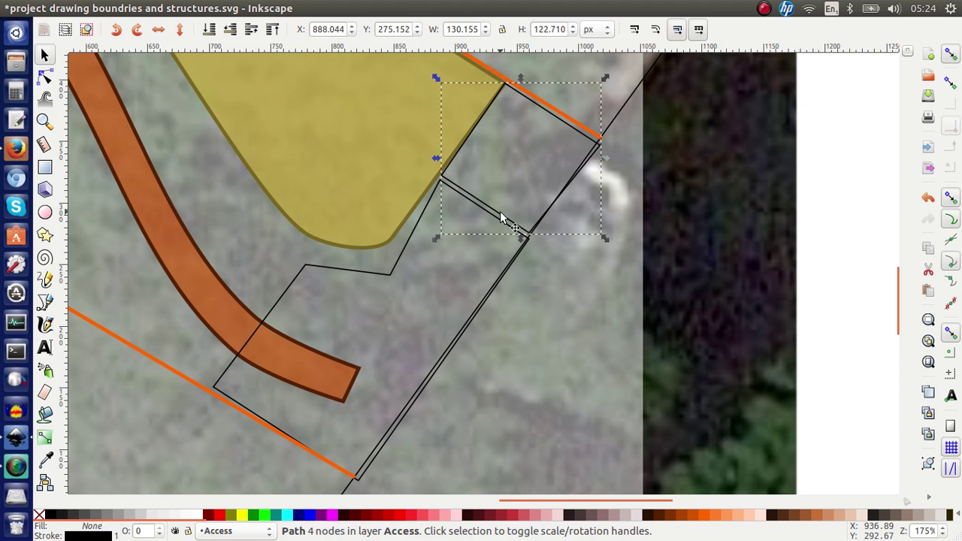
drag(501, 215, 641, 375)
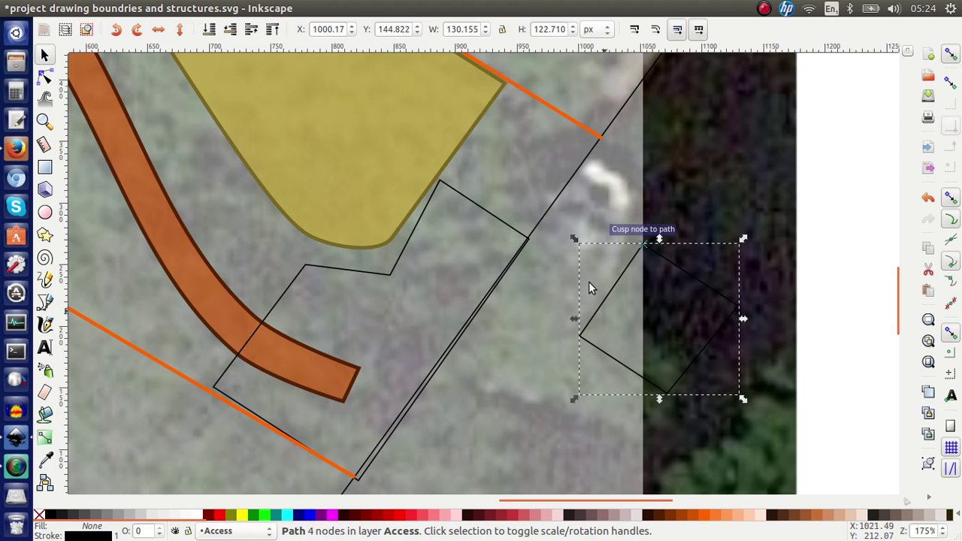
click(492, 109)
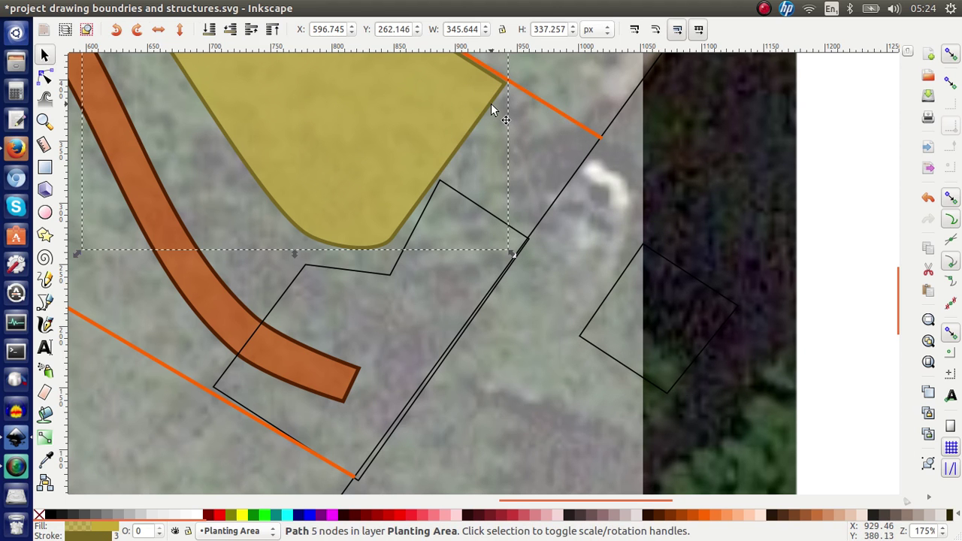
key(n)
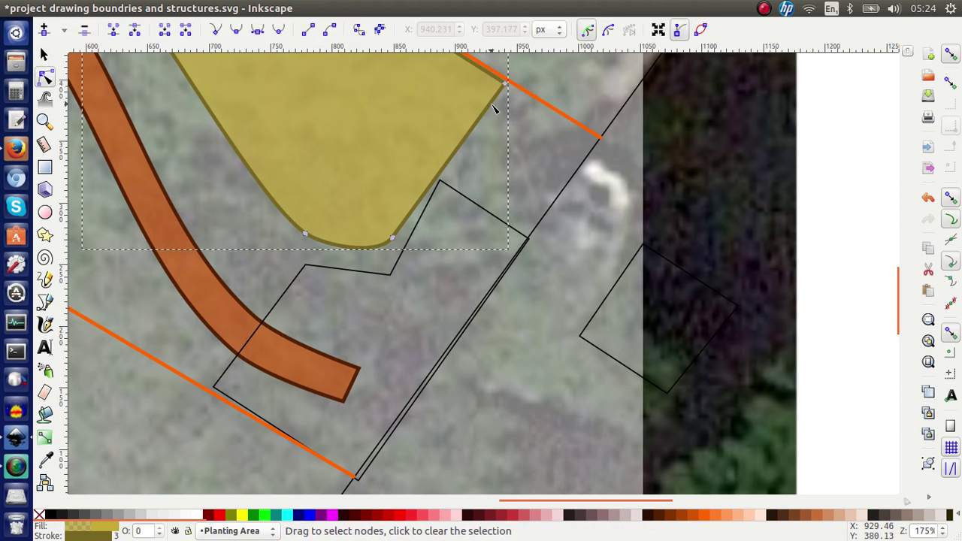
drag(507, 85, 508, 81)
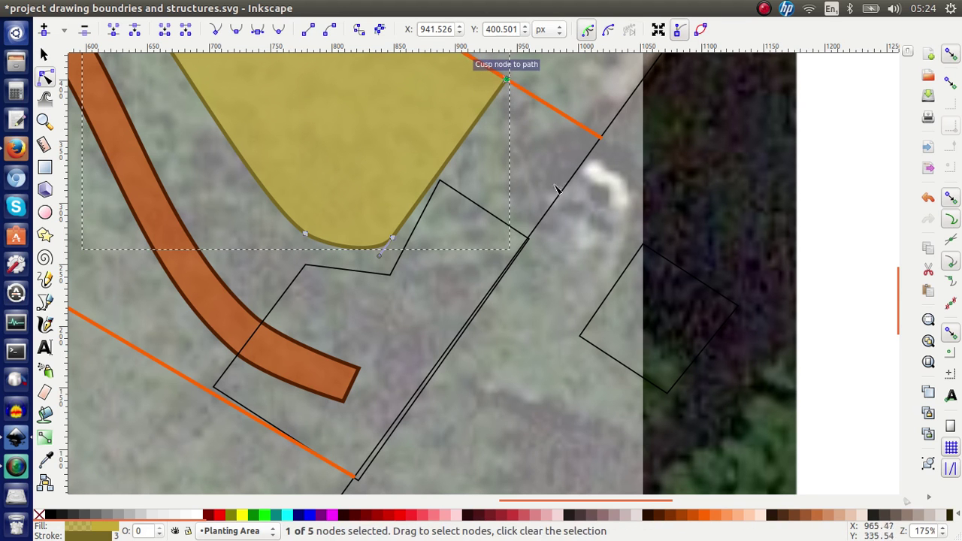
Step: Move the access square back beside the orange line and reposition its top and right corners
key(s)
click(621, 279)
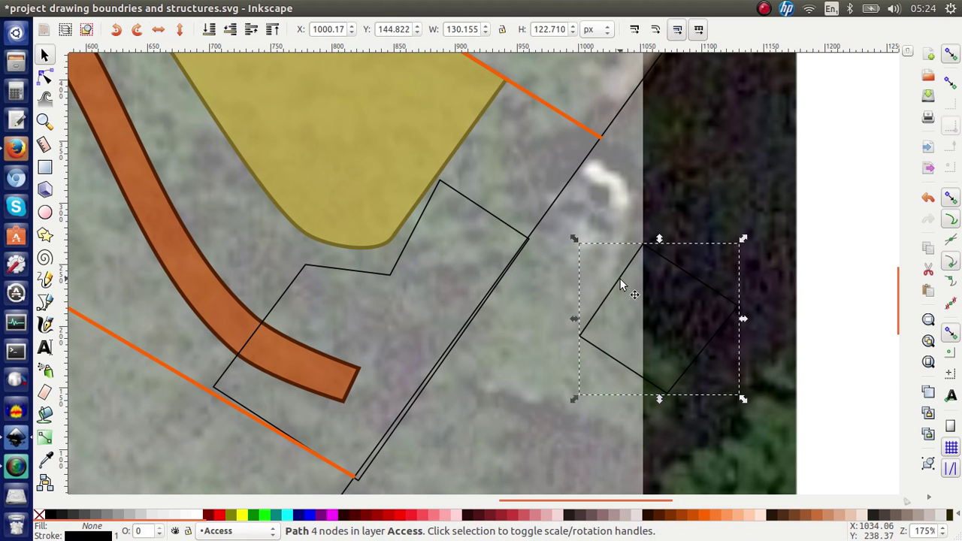
drag(621, 280, 486, 113)
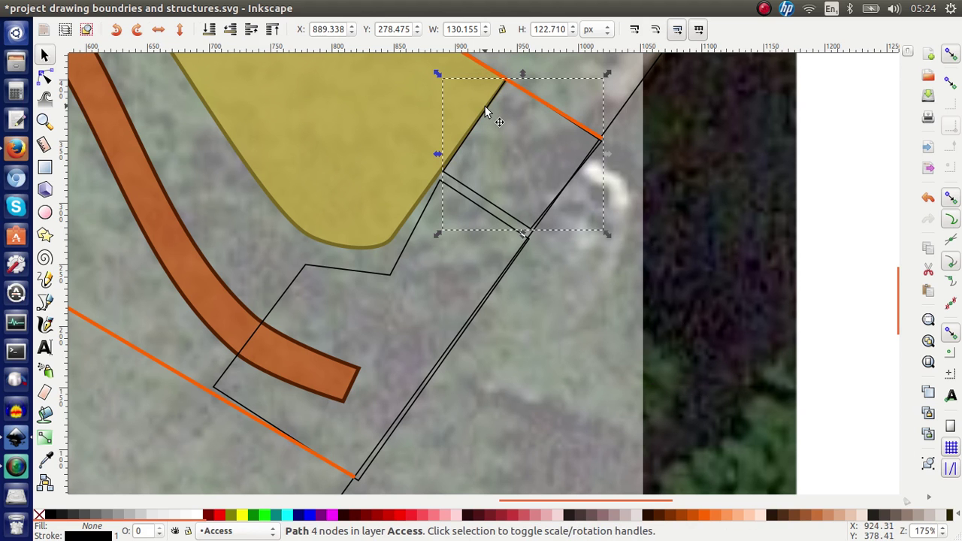
key(n)
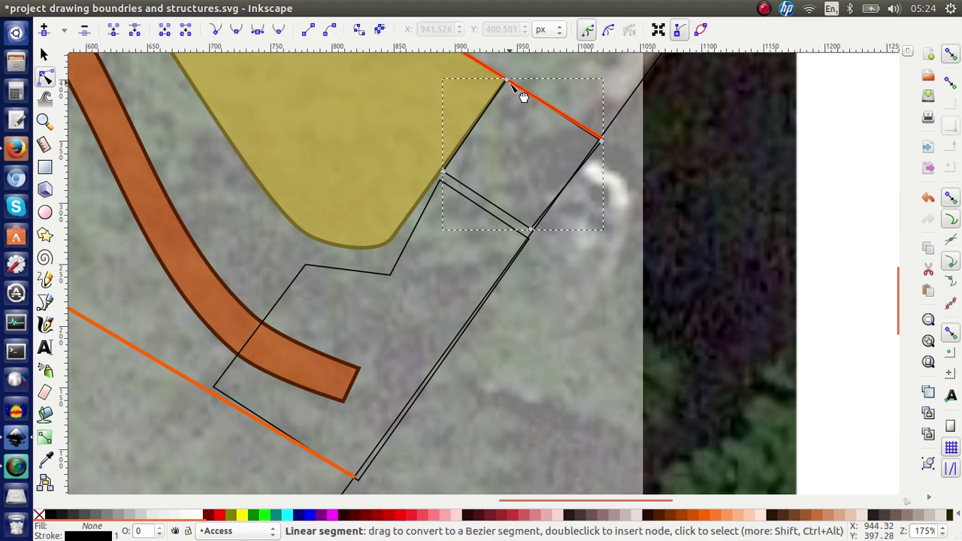
drag(508, 82, 508, 83)
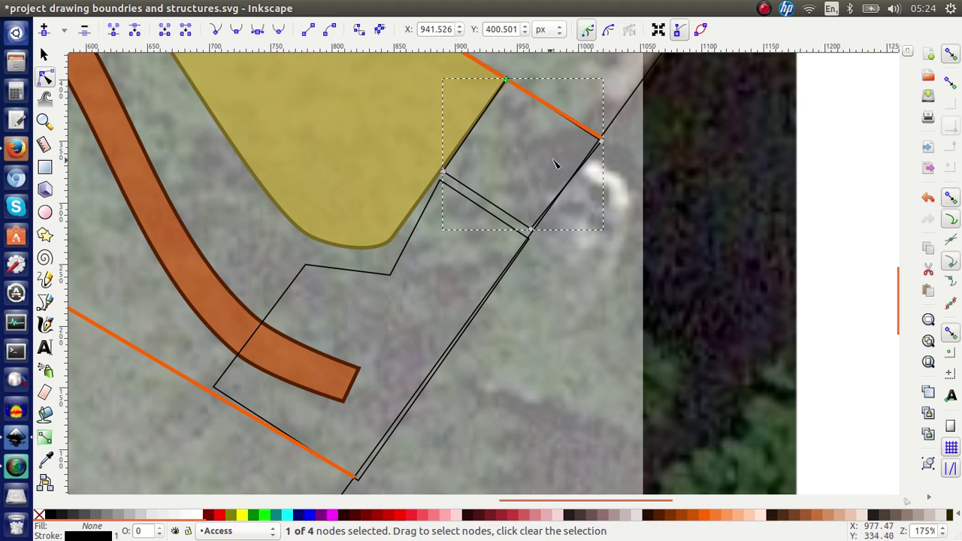
drag(604, 149, 605, 142)
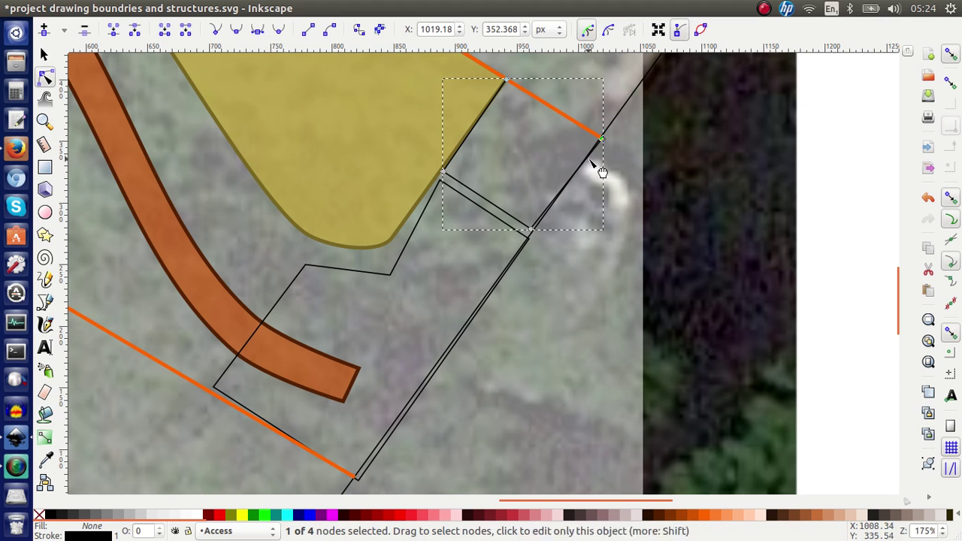
drag(606, 146, 643, 183)
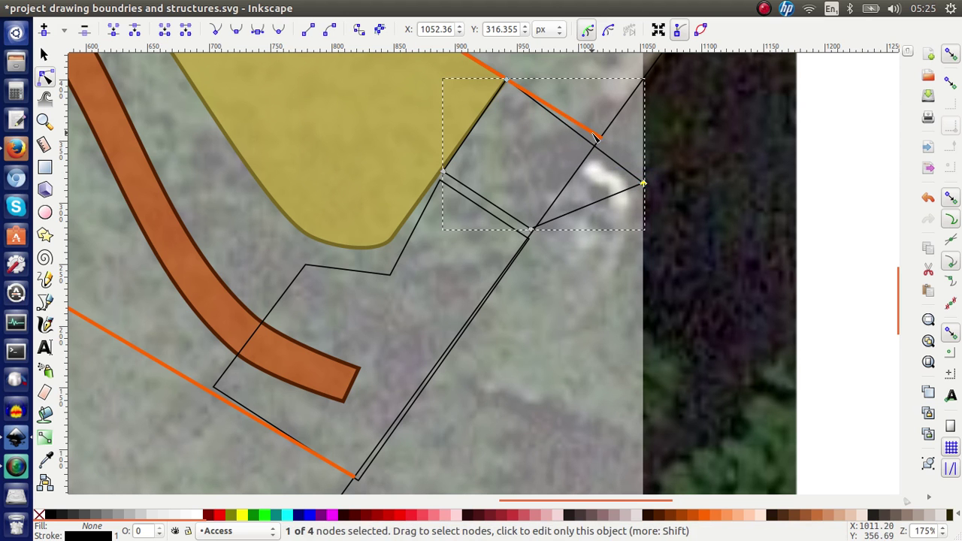
Step: Snap the orange line's end onto the black structure and bring the access corner onto it
click(599, 140)
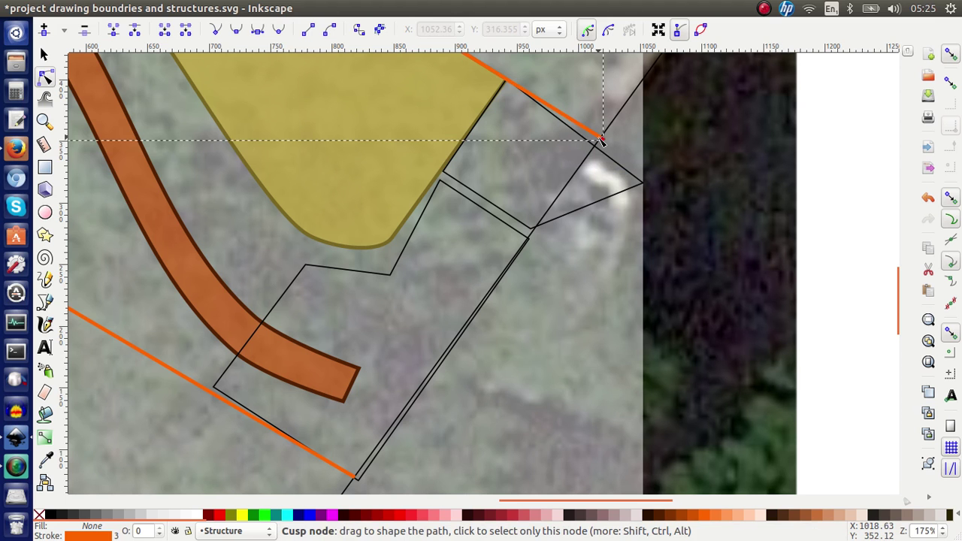
drag(601, 141, 597, 137)
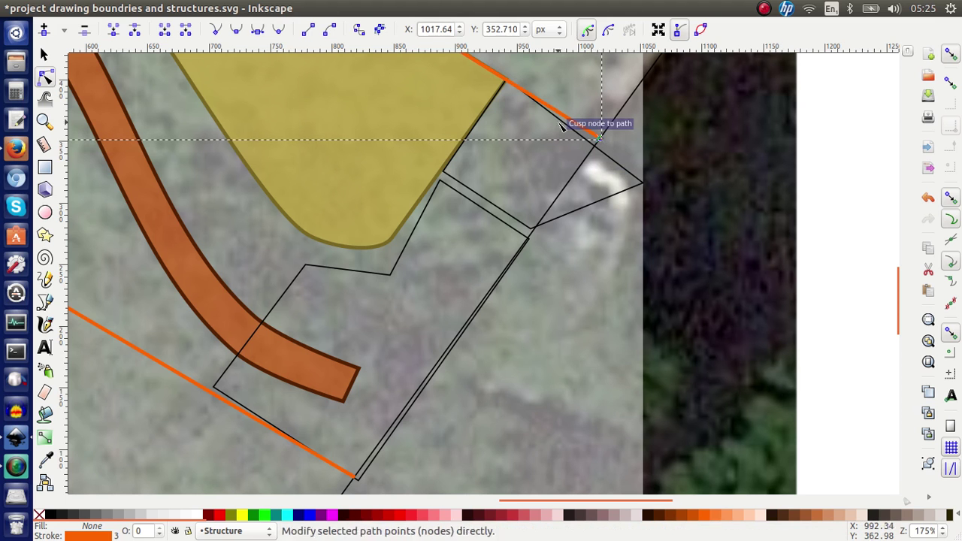
click(640, 182)
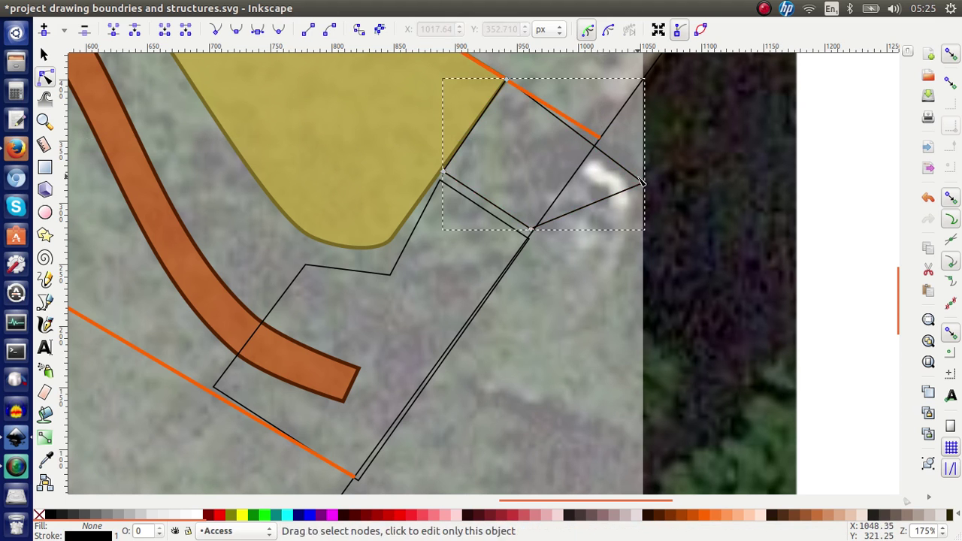
drag(641, 182, 600, 137)
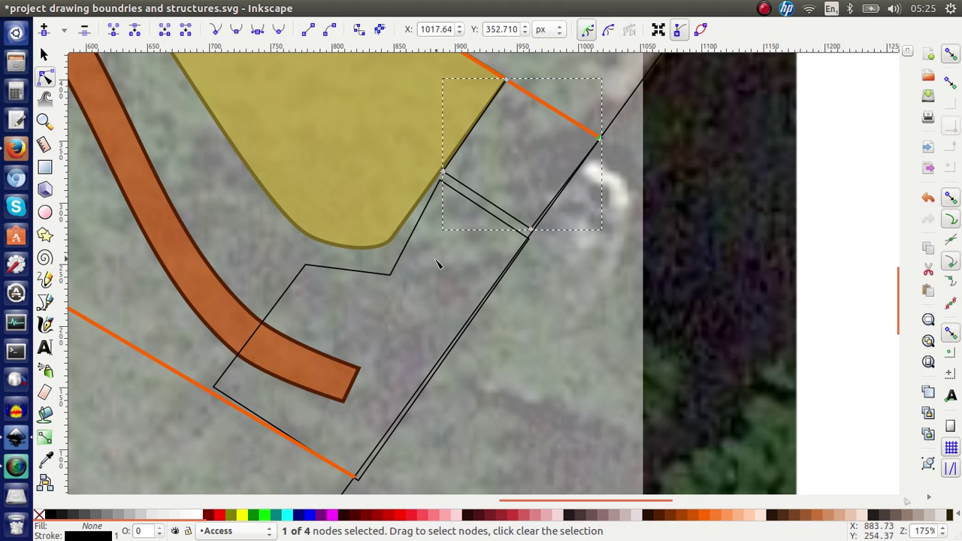
Step: Move the lower black outline's top and right corners downward, keeping its top edge straight
click(411, 251)
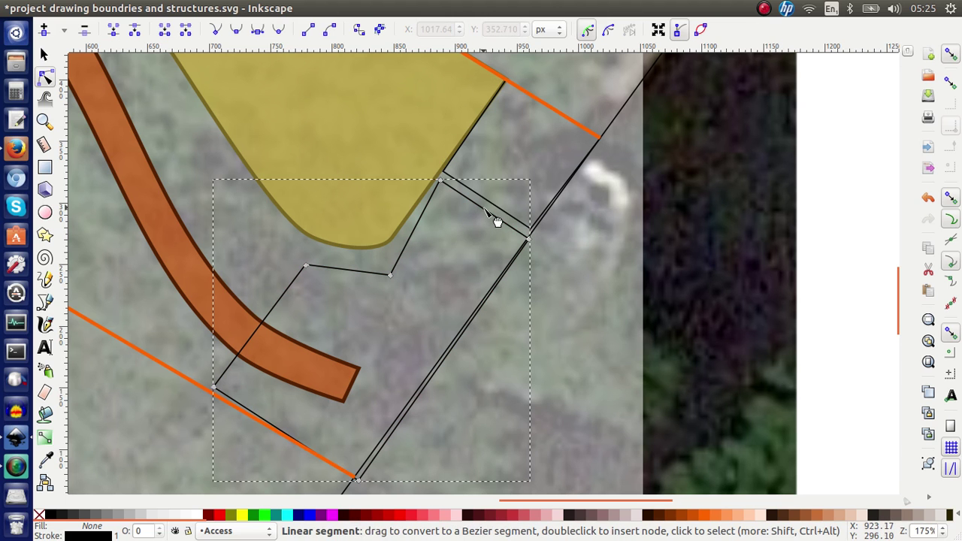
drag(494, 218, 477, 258)
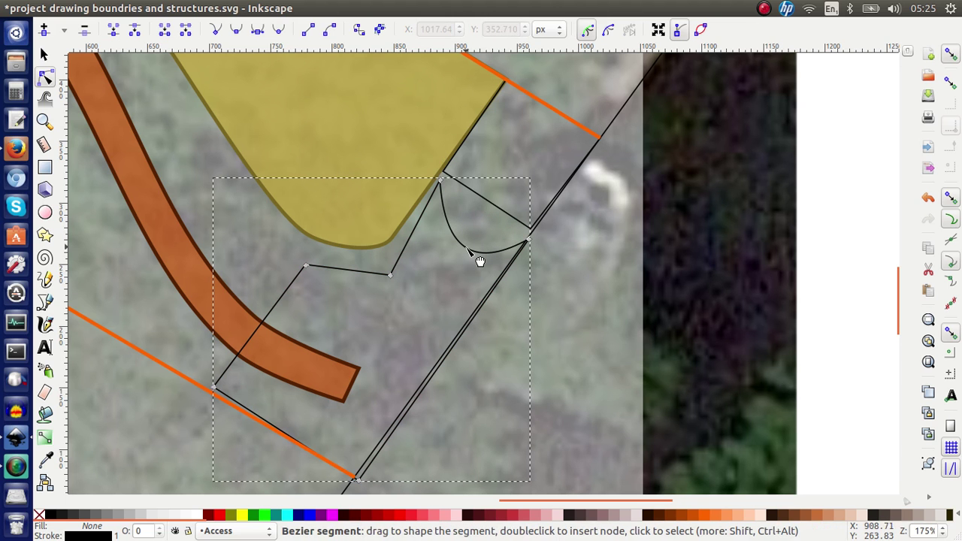
key(ctrl+z)
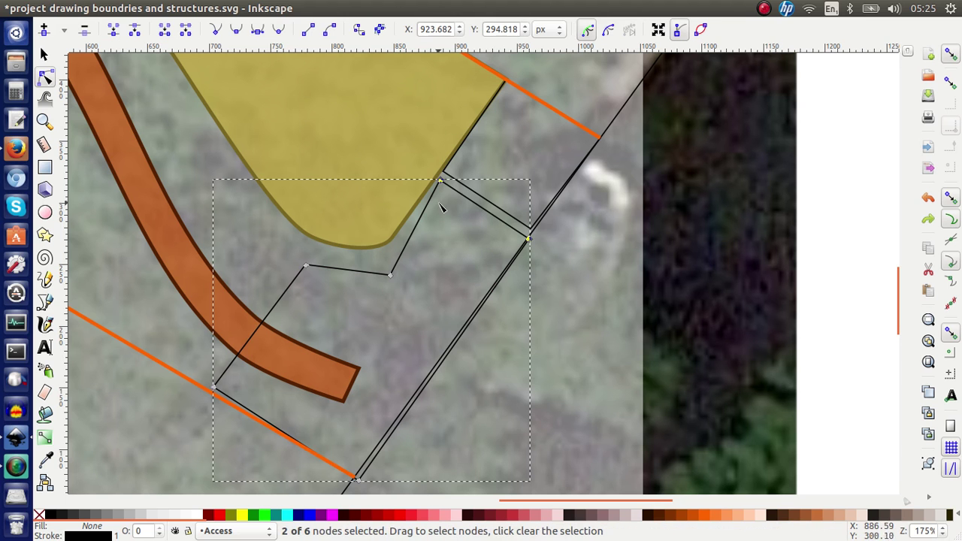
drag(442, 183, 430, 293)
Step: Snap the small shape's left corner onto the yellow edge and bottom corner onto the diagonal line
click(495, 210)
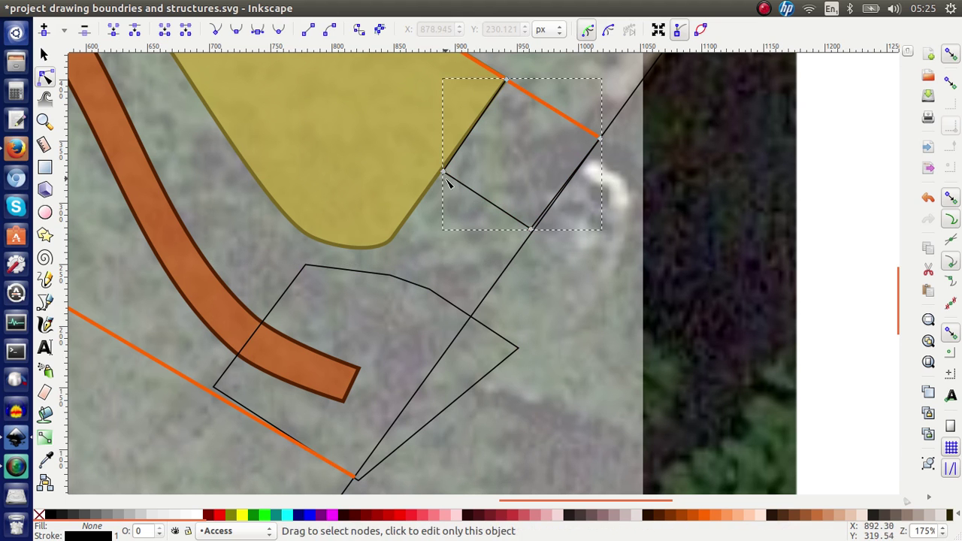
drag(445, 175, 443, 170)
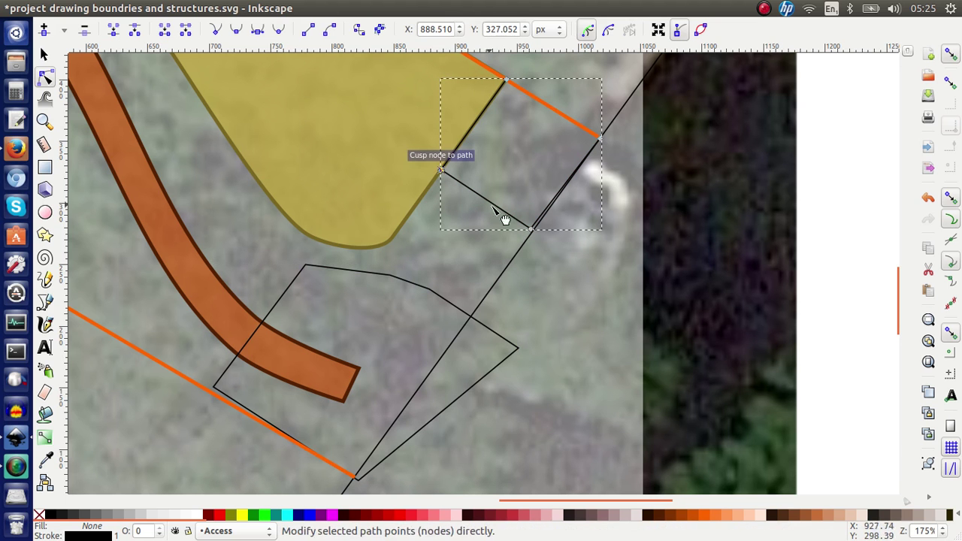
drag(530, 232, 533, 234)
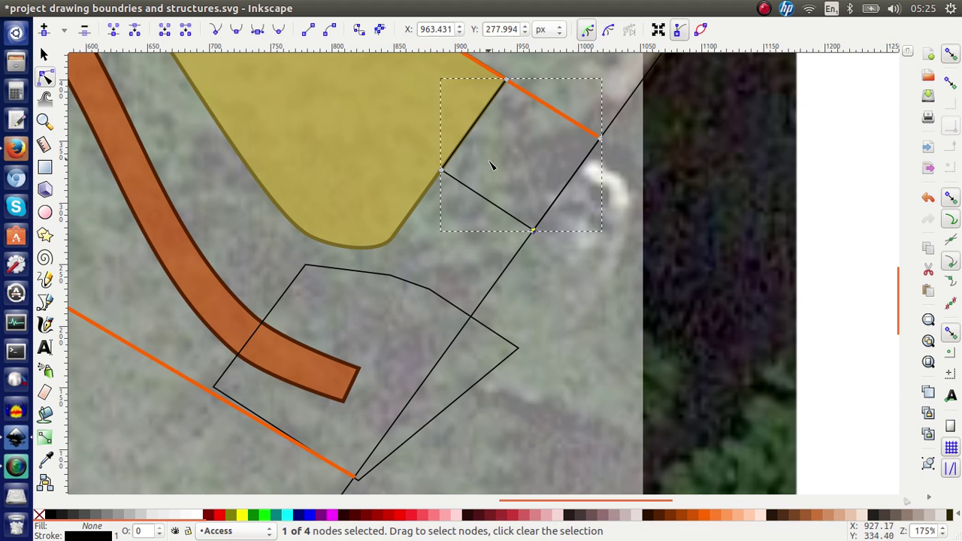
scroll(490, 165, up, 5)
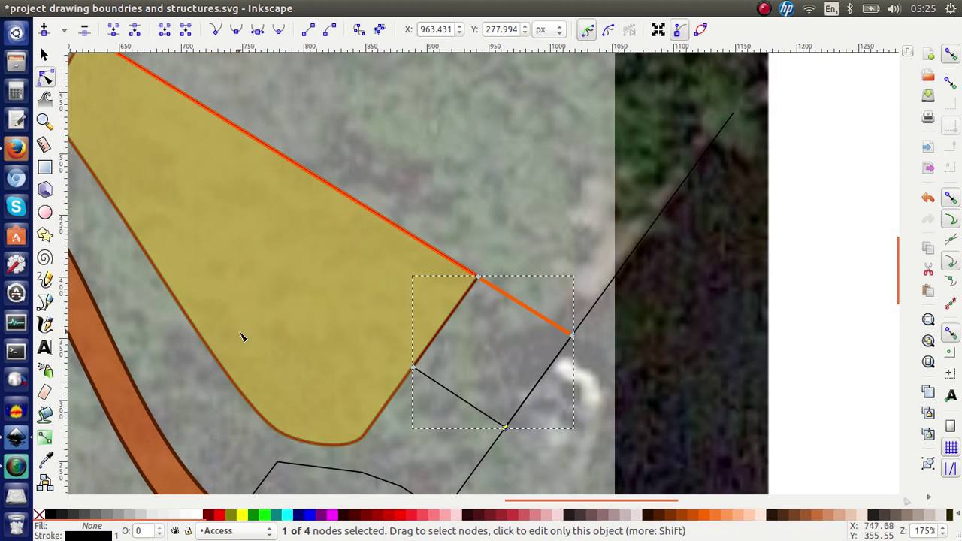
Step: Snap the Planting Area's corner and top corner onto the orange boundary
click(213, 352)
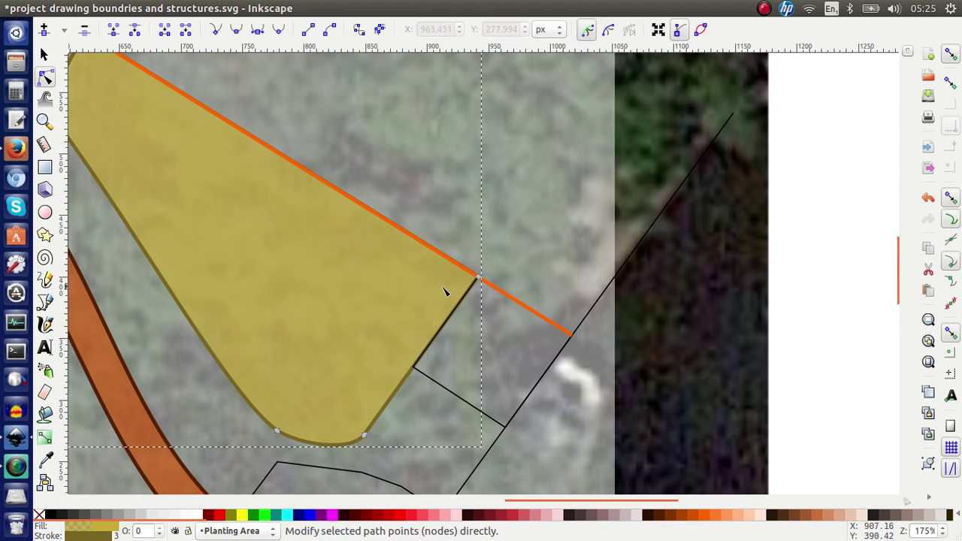
drag(481, 278, 481, 278)
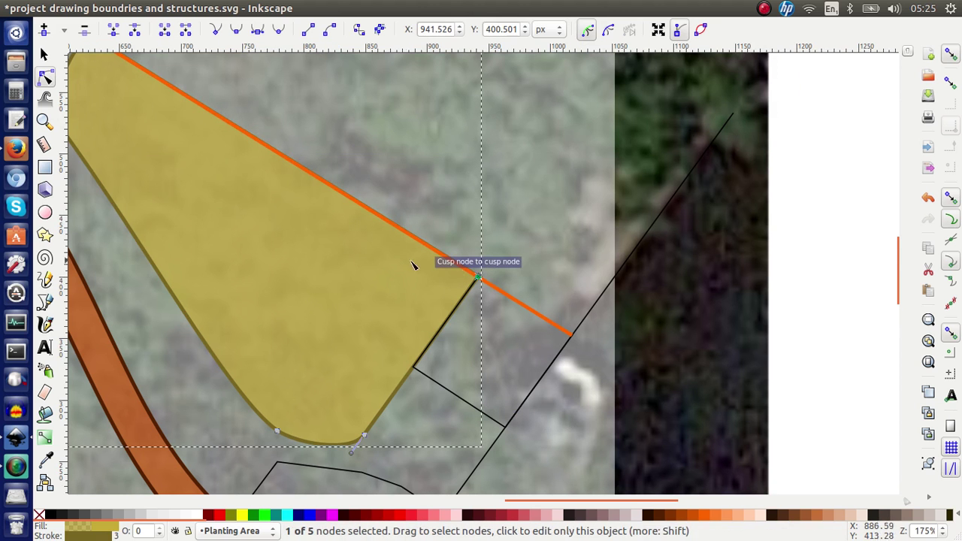
scroll(412, 265, up, 10)
scroll(412, 264, left, 6)
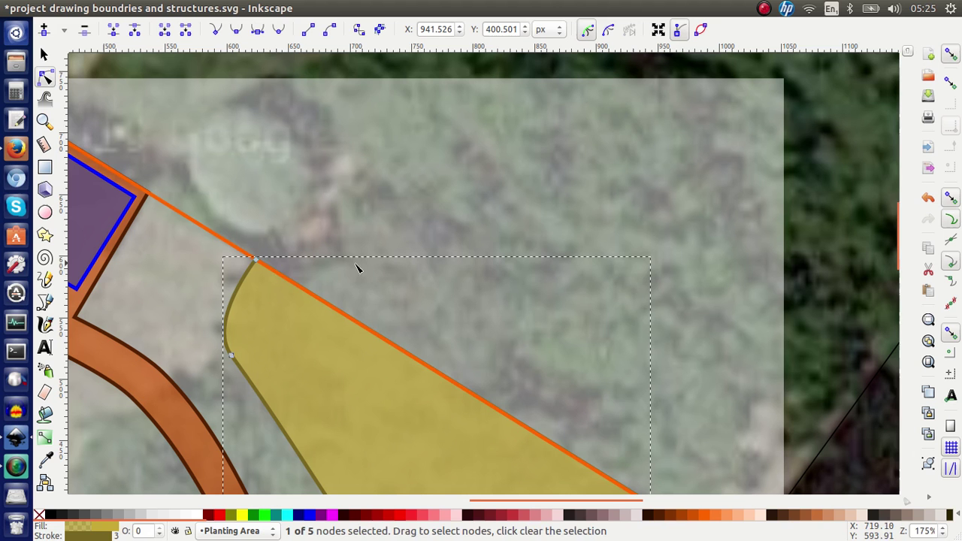
click(256, 261)
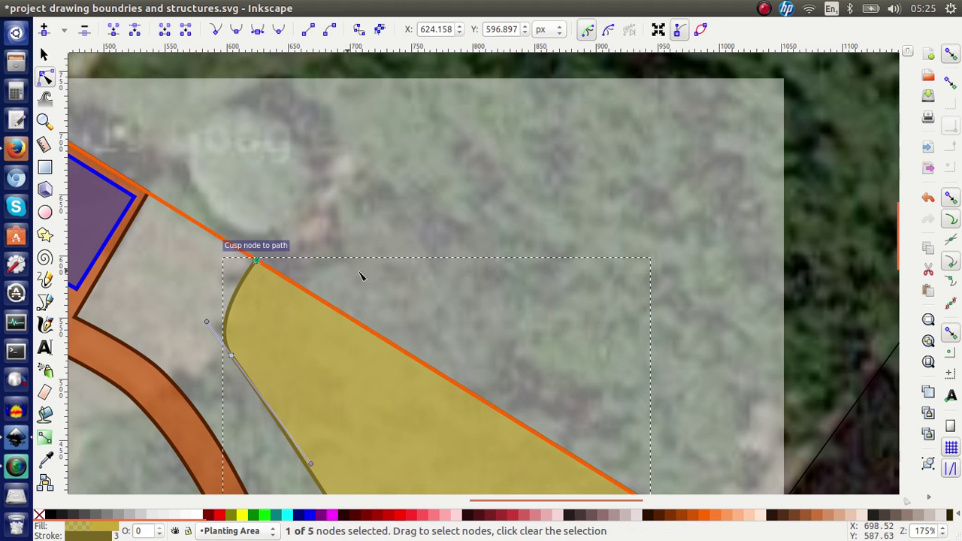
scroll(368, 280, down, 1)
scroll(369, 279, left, 5)
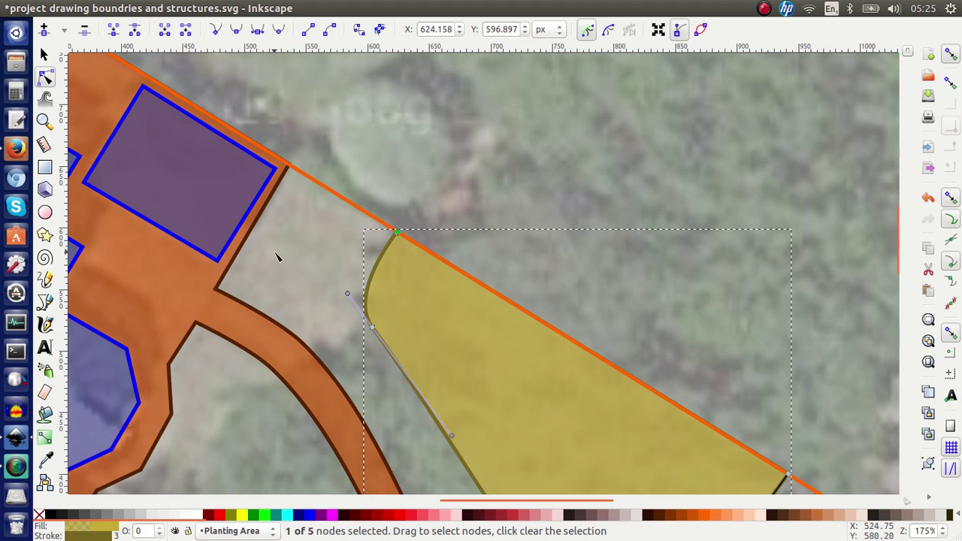
Step: Snap two corners of the orange Access path onto the boundary line
click(263, 214)
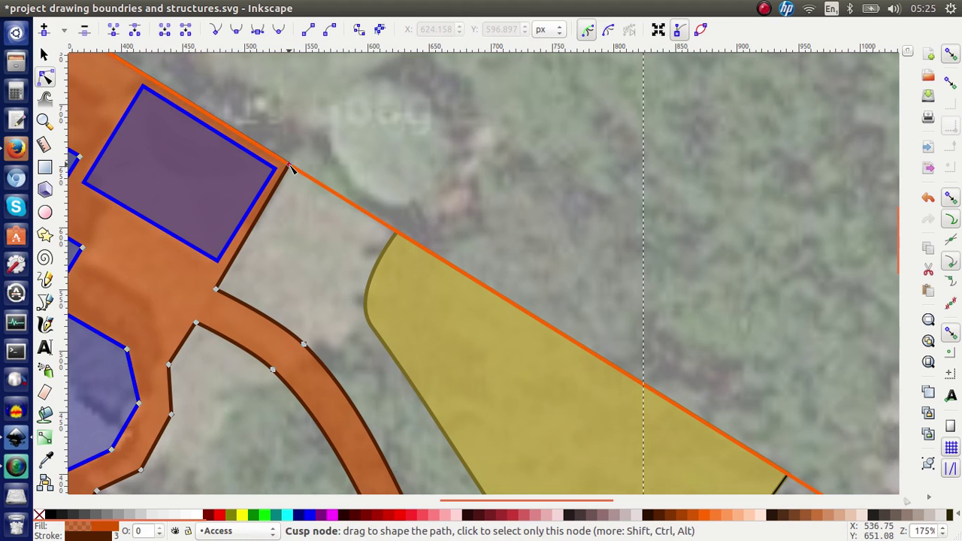
mouse_move(291, 169)
mouse_down()
mouse_move(276, 176)
mouse_move(294, 168)
mouse_up()
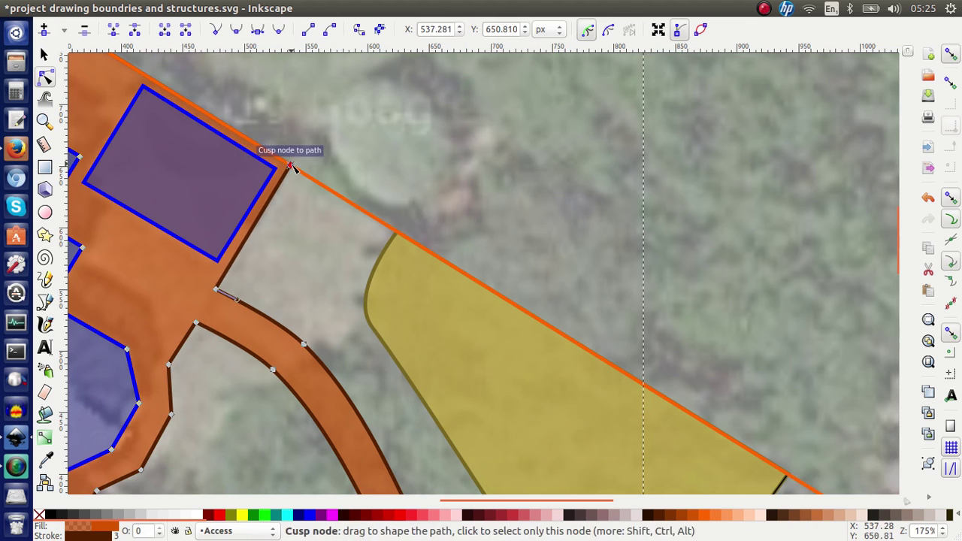
scroll(294, 168, up, 7)
scroll(293, 168, left, 6)
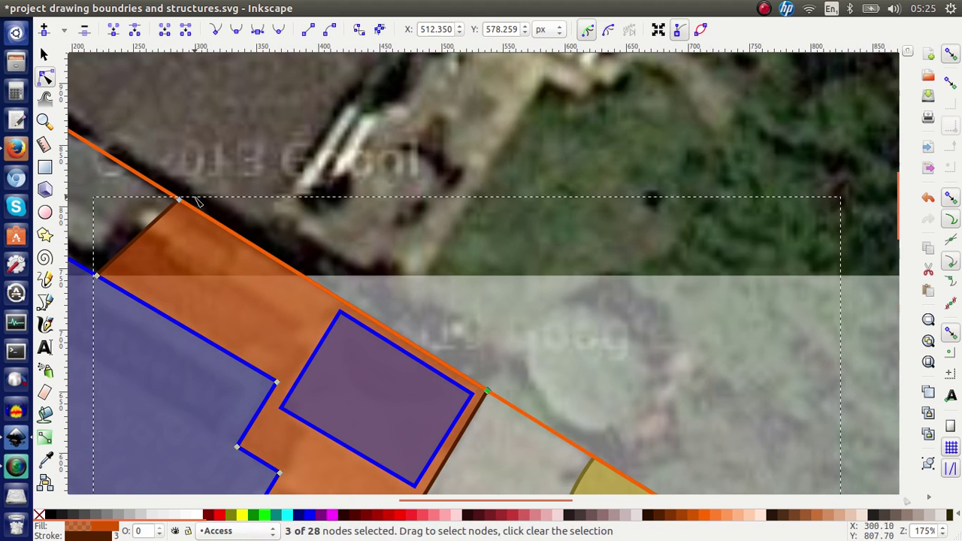
drag(181, 199, 179, 198)
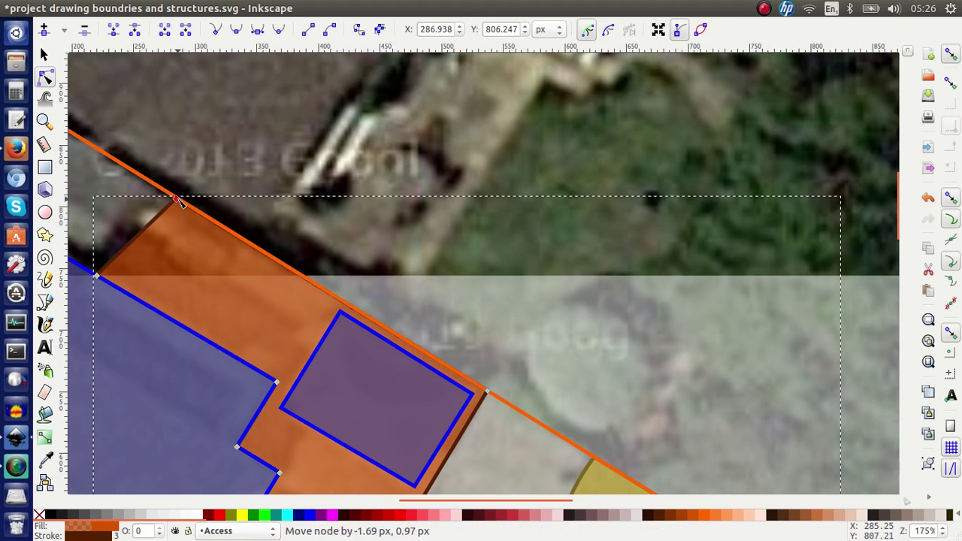
scroll(226, 219, down, 8)
scroll(226, 220, right, 4)
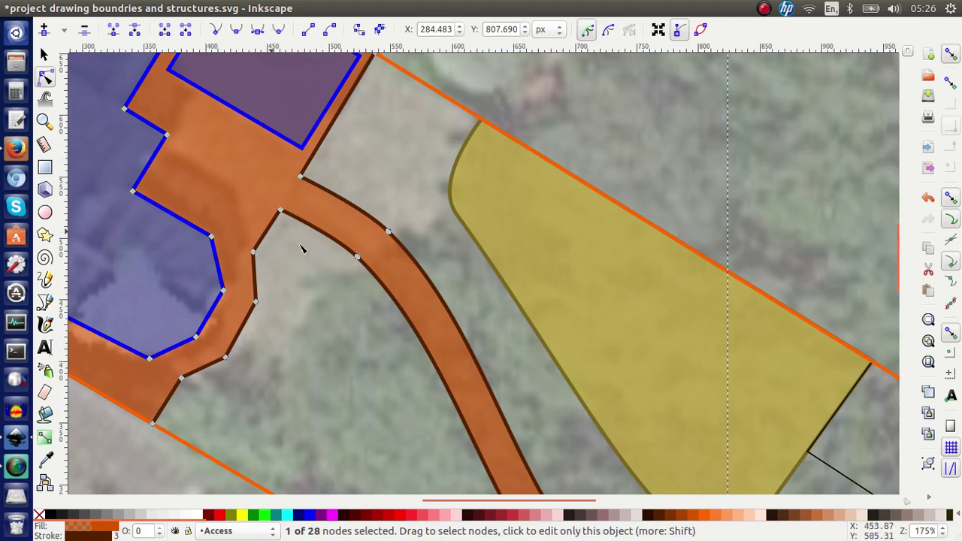
scroll(469, 336, down, 10)
scroll(469, 336, right, 15)
scroll(468, 336, up, 4)
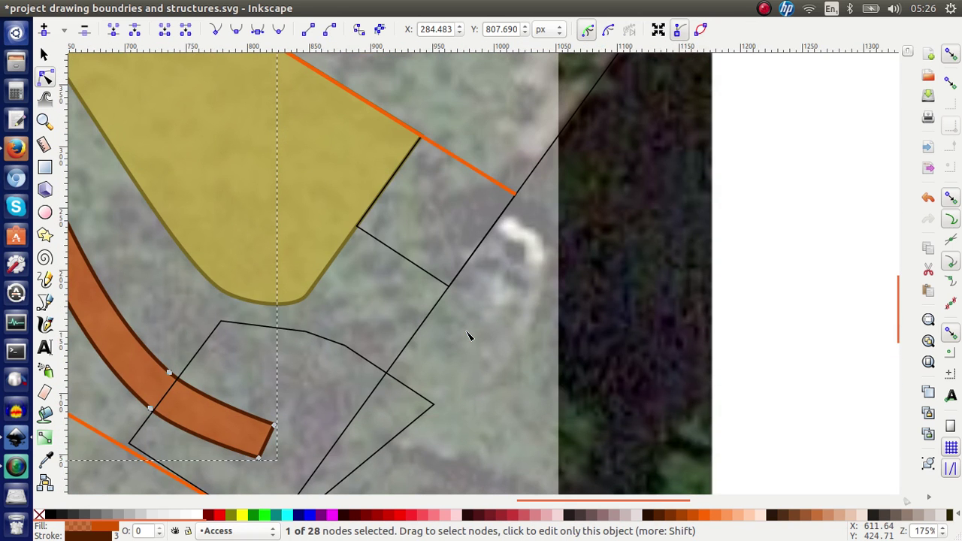
Step: Raise the black outline's top edge, snapping its right corner to the boundary and a corner to the yellow edge
click(359, 358)
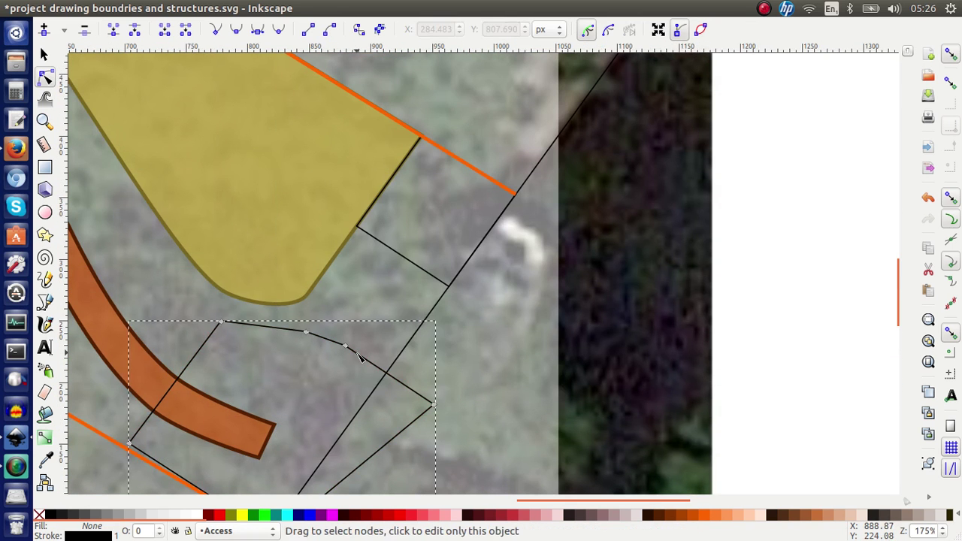
click(375, 369)
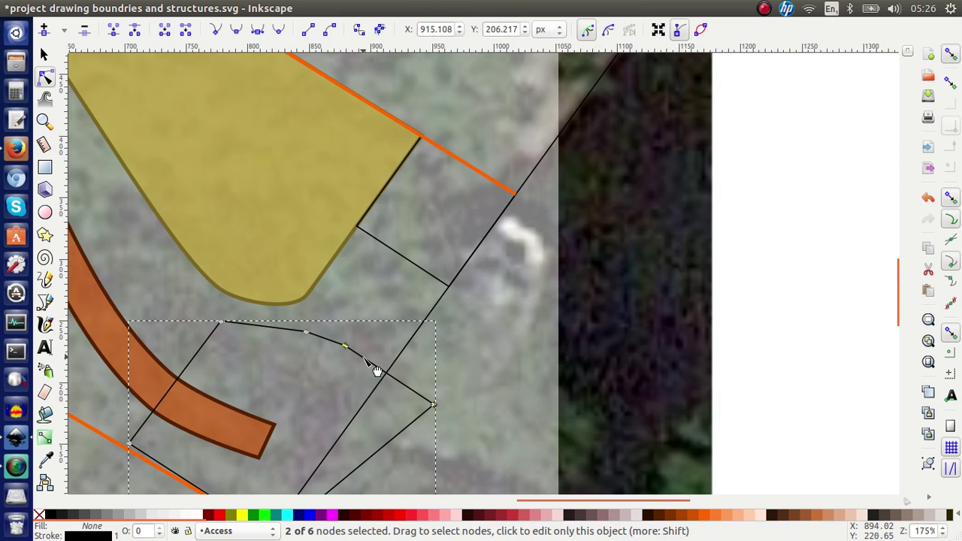
drag(345, 346, 357, 225)
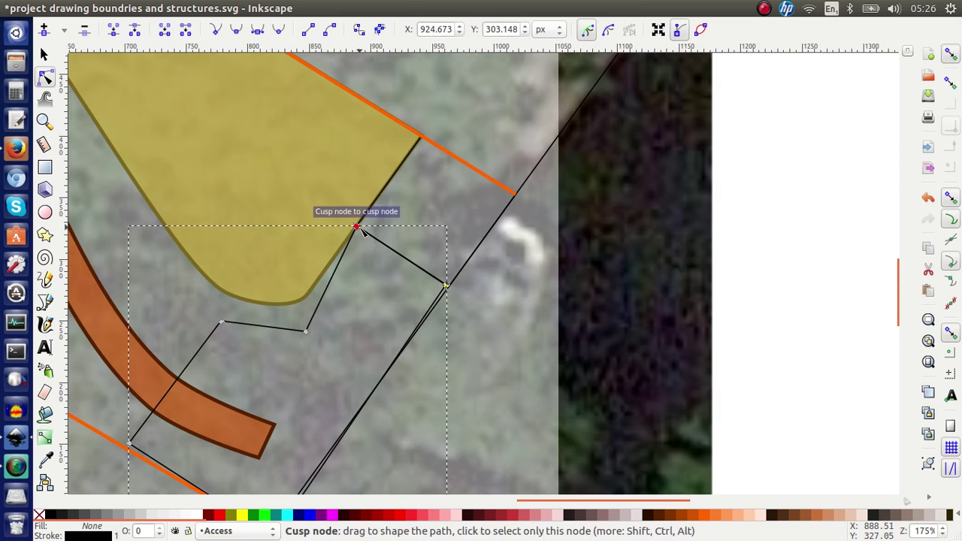
drag(448, 288, 450, 286)
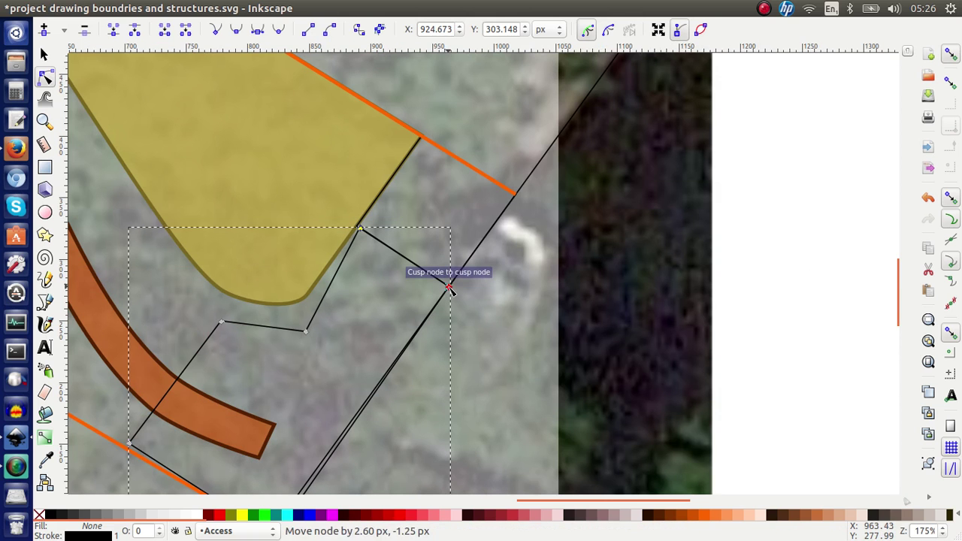
drag(311, 336, 334, 300)
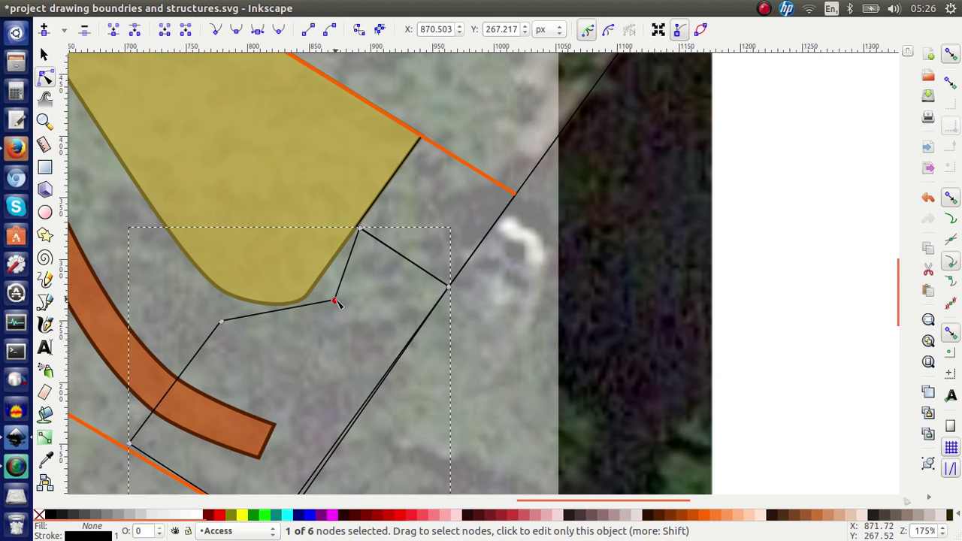
mouse_move(337, 302)
mouse_down()
mouse_move(306, 302)
mouse_move(315, 296)
mouse_move(298, 306)
mouse_move(327, 303)
mouse_up()
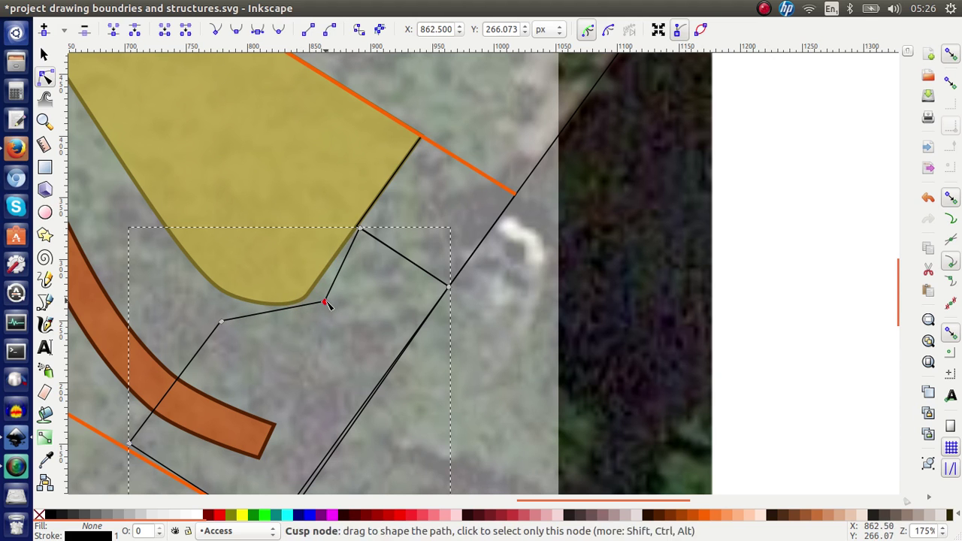
Step: Enable snapping to smooth nodes and snap the outline's top and left corners onto the yellow area
click(950, 283)
drag(321, 304, 306, 297)
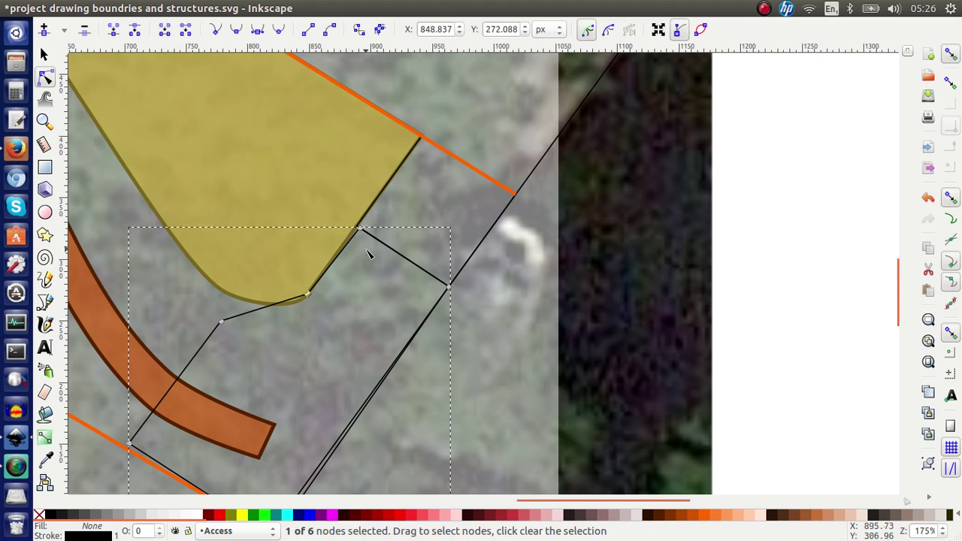
drag(364, 232, 358, 232)
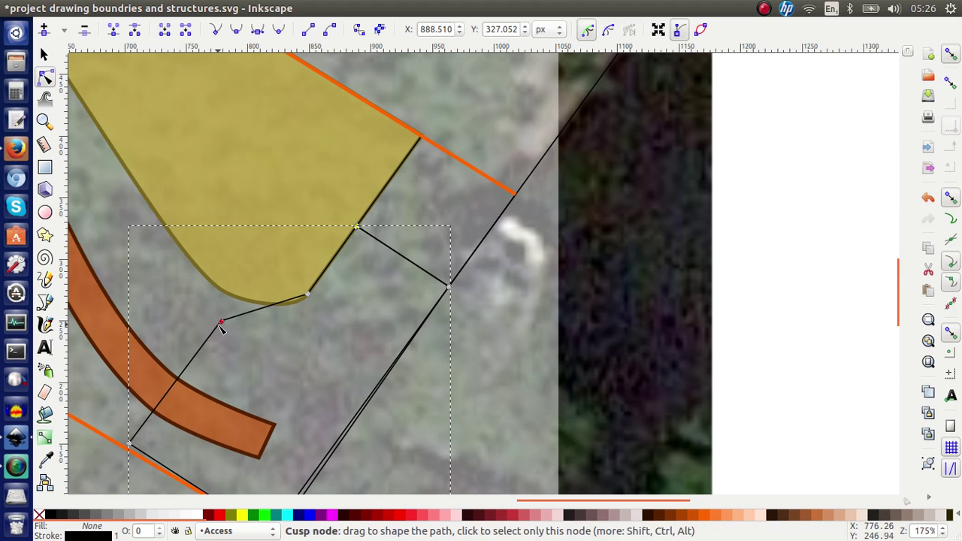
drag(222, 323, 219, 294)
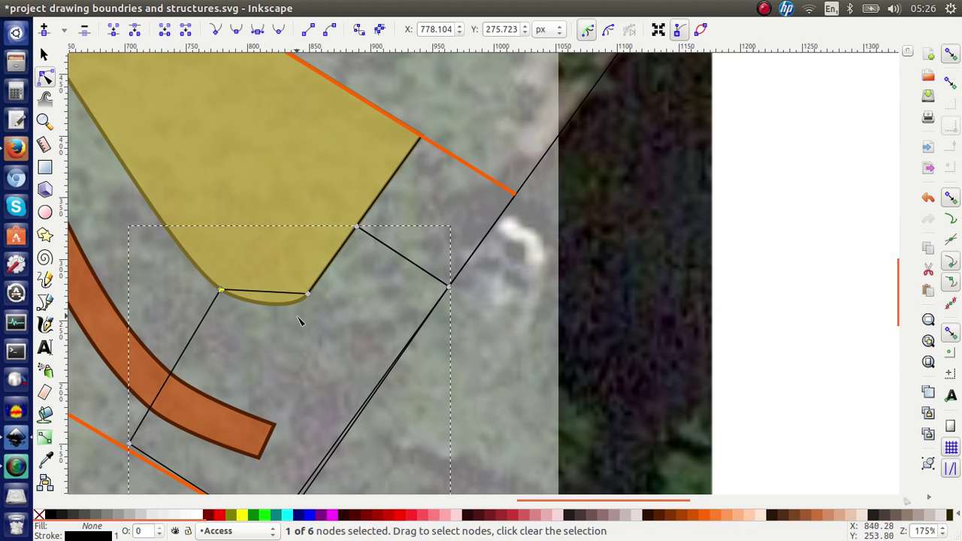
scroll(298, 322, down, 5)
scroll(298, 322, left, 2)
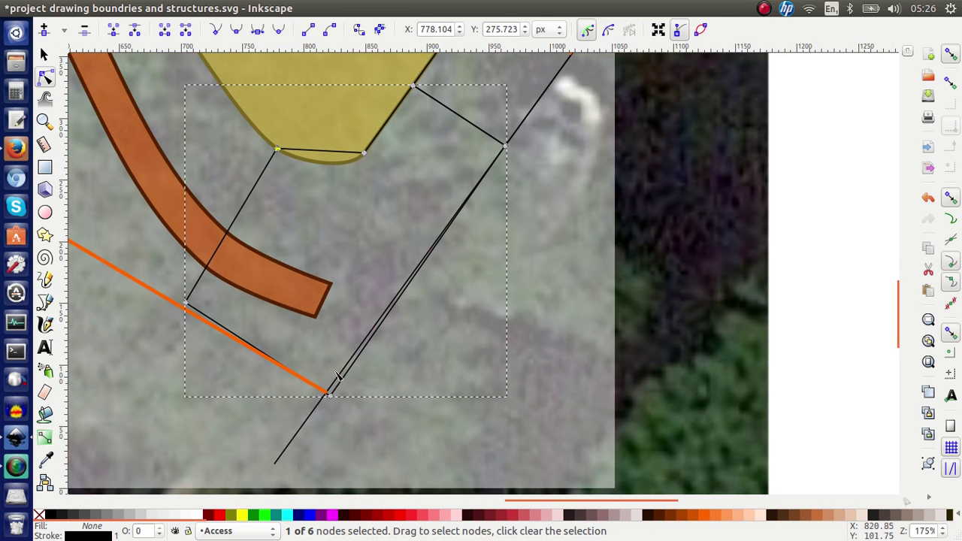
Step: Snap the black outline's bottom corner to the boundary node and align the boundary's end point
drag(330, 395, 382, 397)
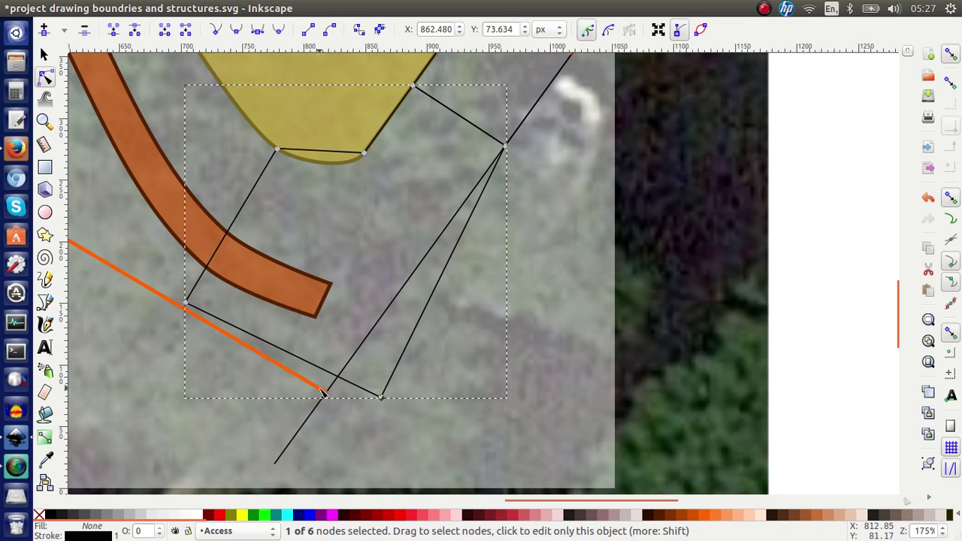
click(321, 393)
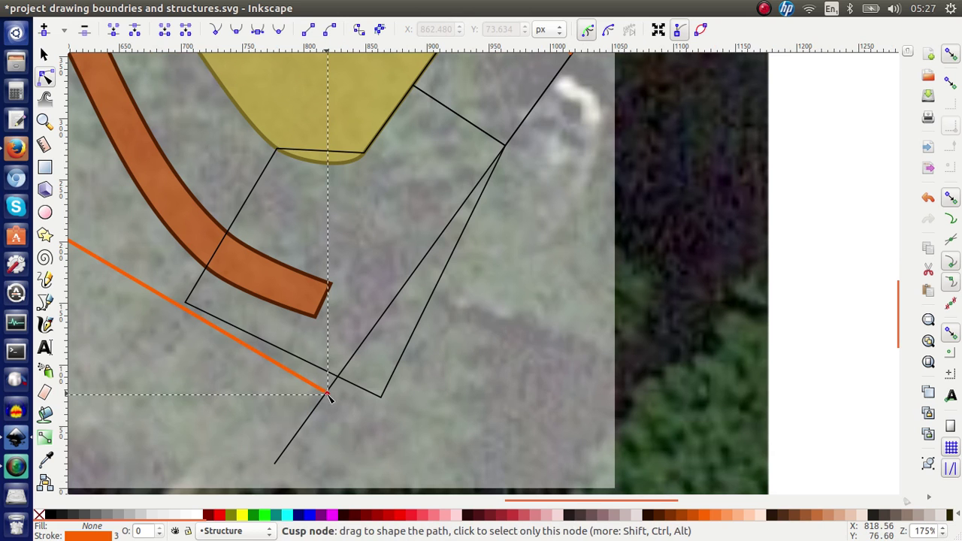
click(328, 394)
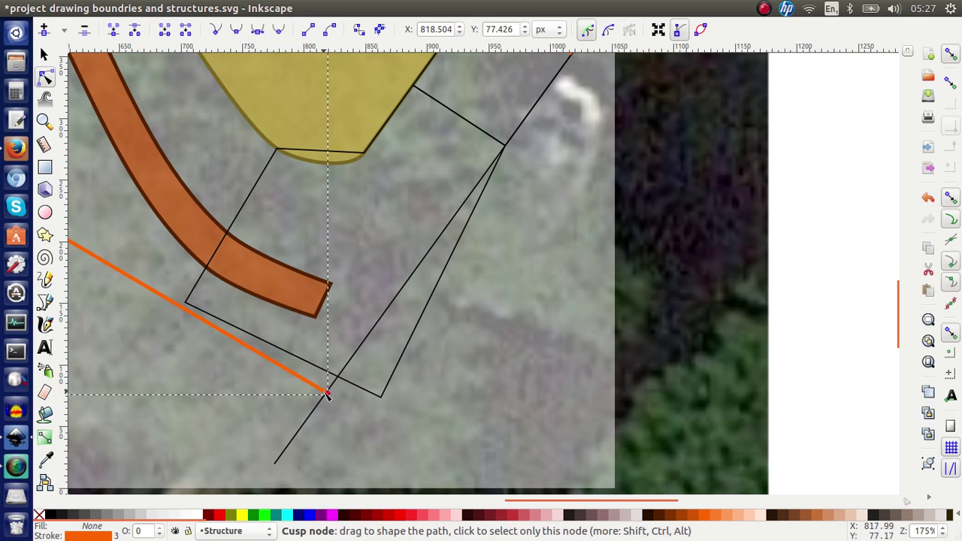
drag(326, 394, 326, 393)
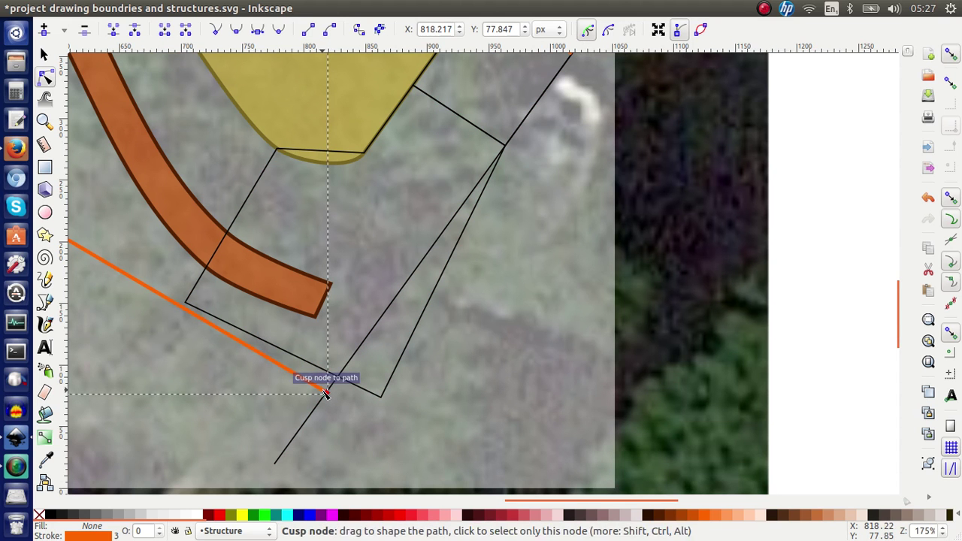
scroll(294, 382, left, 10)
scroll(293, 381, up, 4)
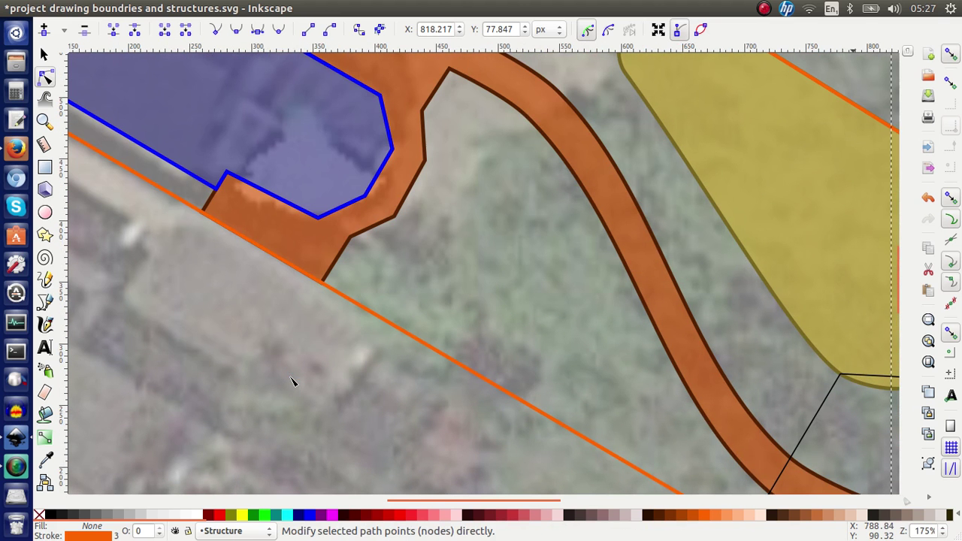
Step: Snap the orange access area's bottom and left corners onto the boundary
click(346, 240)
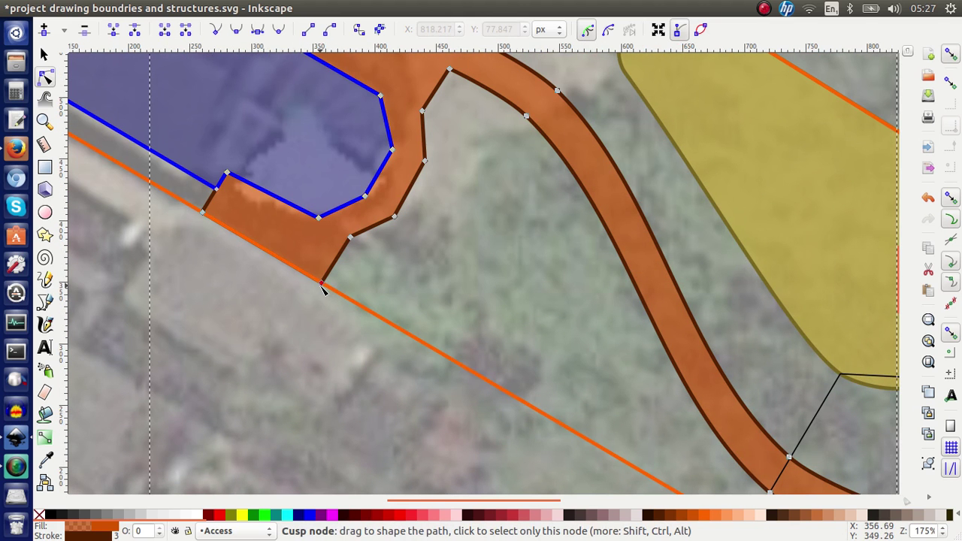
drag(320, 286, 321, 283)
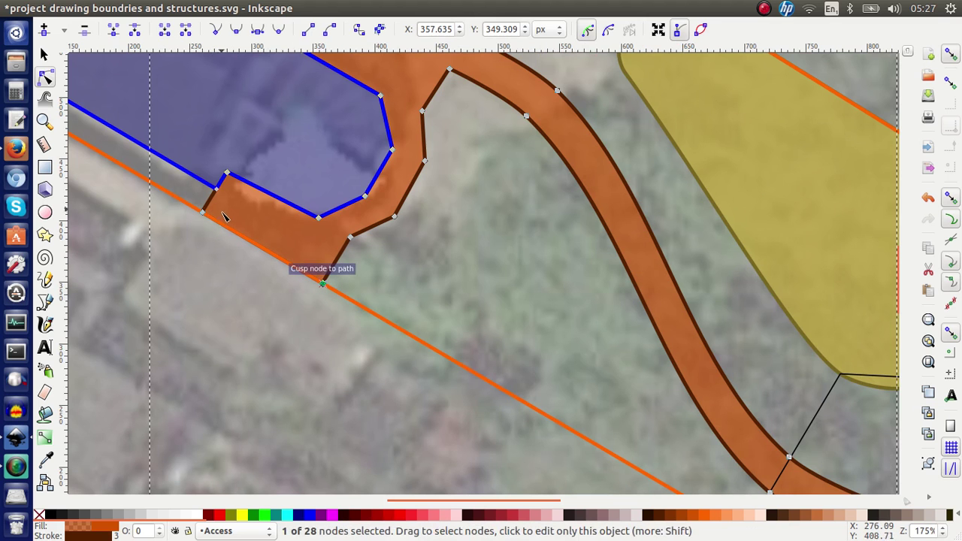
drag(203, 216, 201, 213)
scroll(422, 289, down, 1)
scroll(423, 289, right, 2)
scroll(423, 289, down, 10)
scroll(423, 289, right, 4)
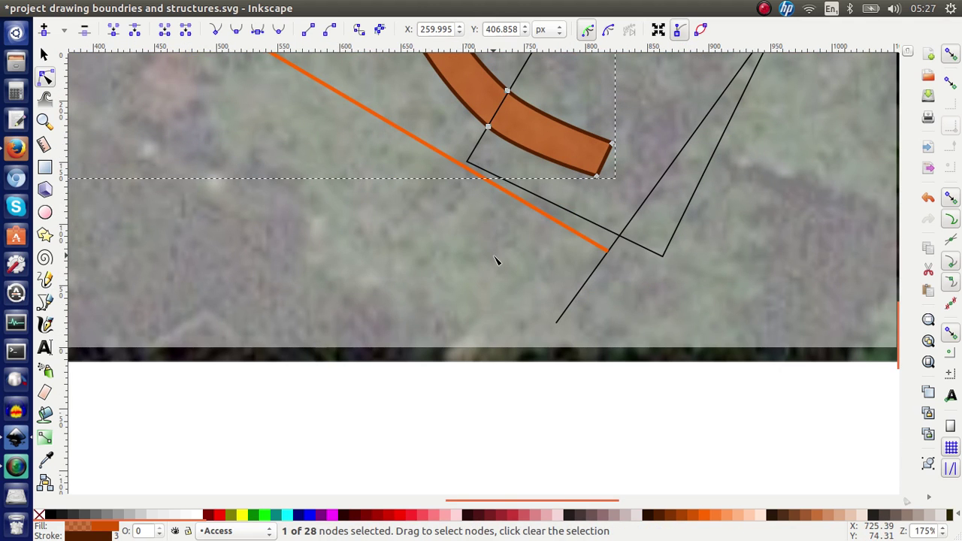
Step: Snap the black quadrilateral's bottom corner to the orange line's end and its left corner onto the line
click(496, 260)
scroll(496, 260, up, 5)
scroll(496, 260, right, 2)
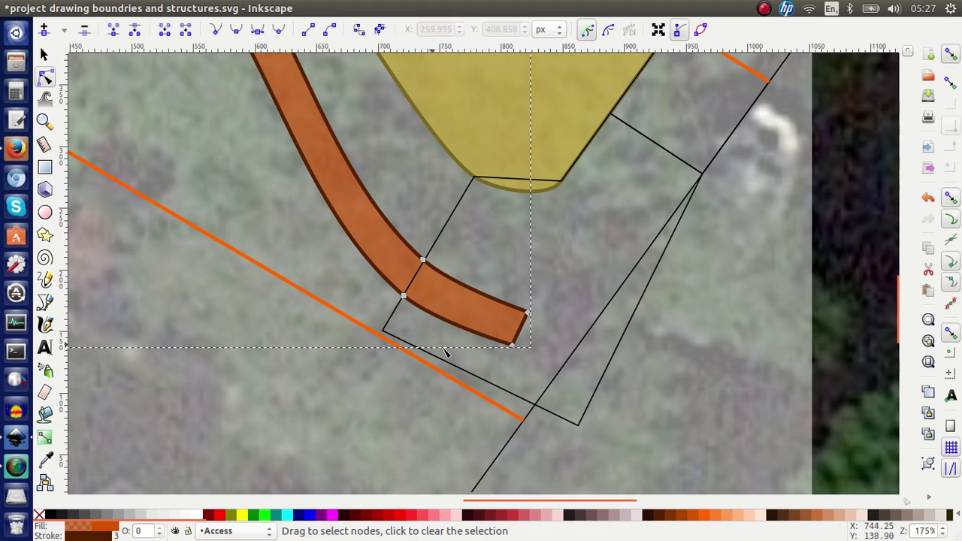
click(585, 419)
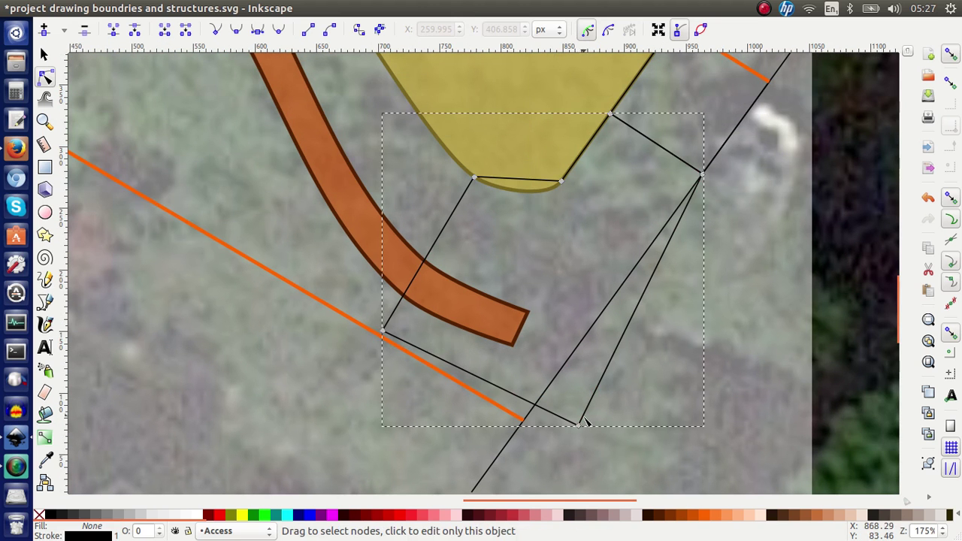
drag(579, 427, 524, 421)
mouse_move(384, 332)
mouse_down()
mouse_move(369, 325)
mouse_move(375, 335)
mouse_up()
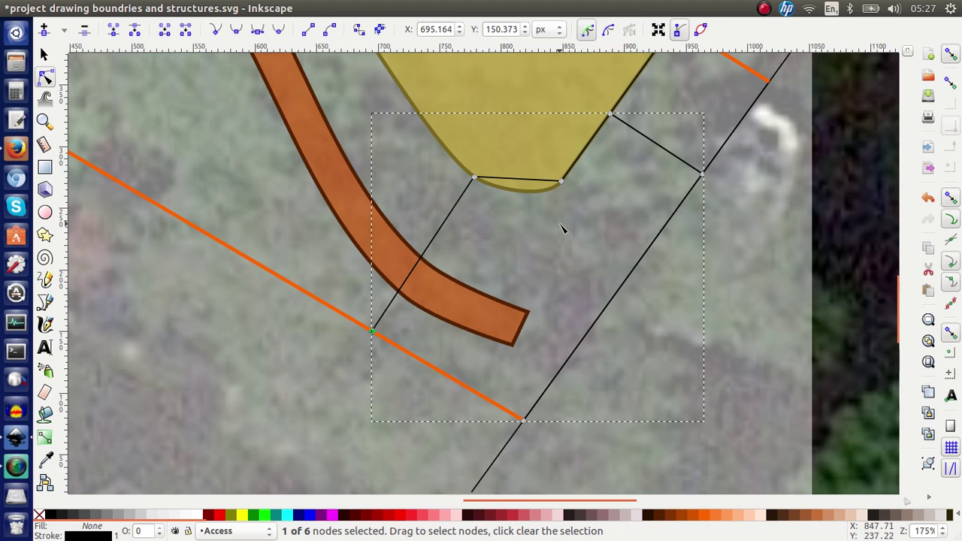
scroll(562, 229, up, 1)
scroll(562, 229, right, 3)
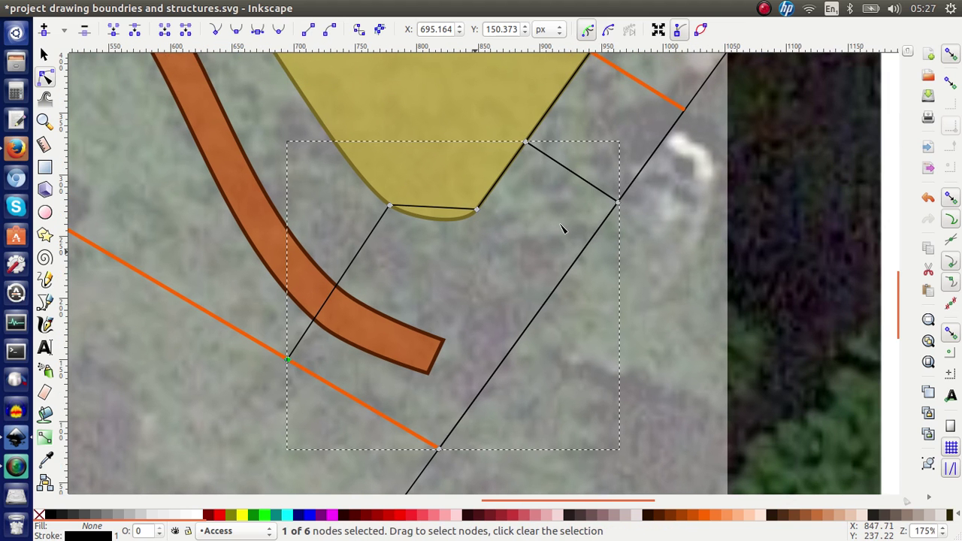
Step: Open the Transform dialog and Layers list, then select the small rectangle beside the yellow area
key(s)
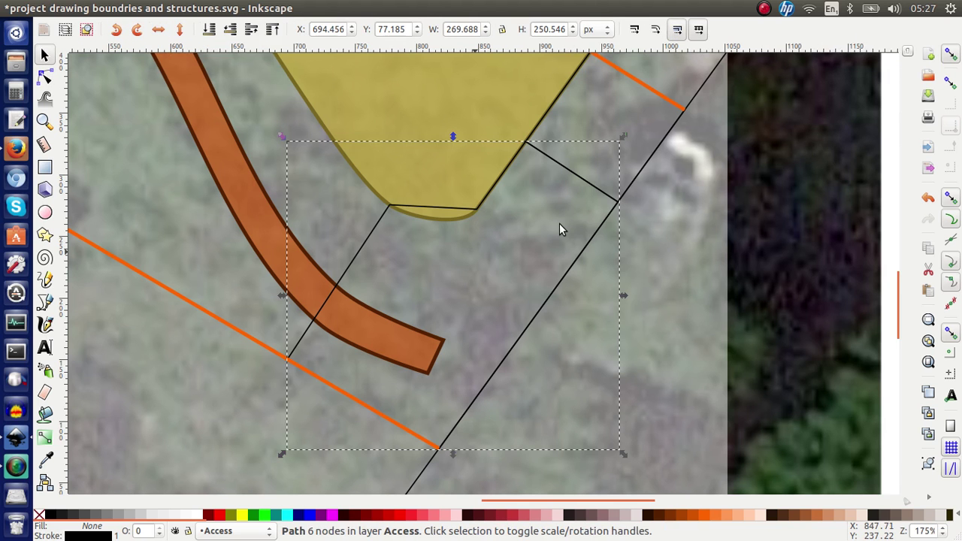
key(shift+ctrl+m)
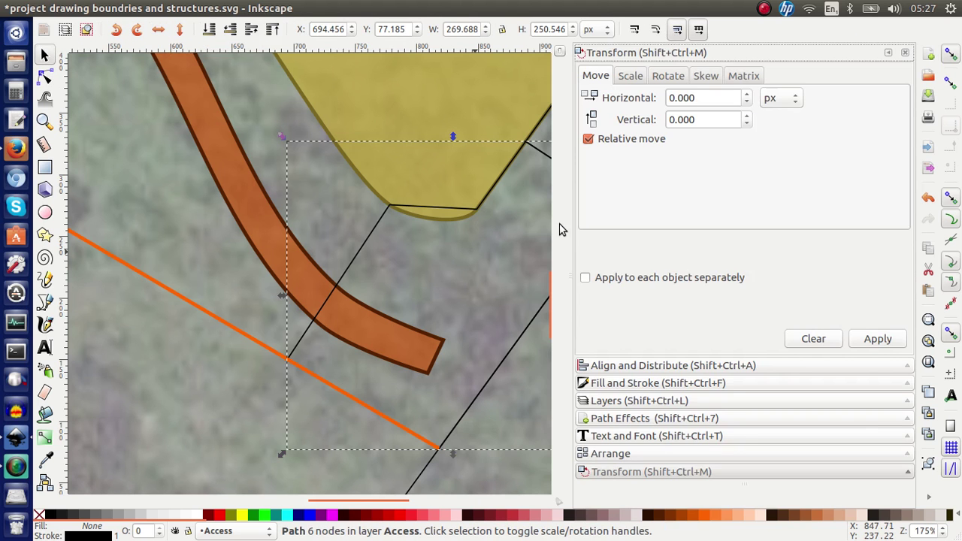
click(677, 401)
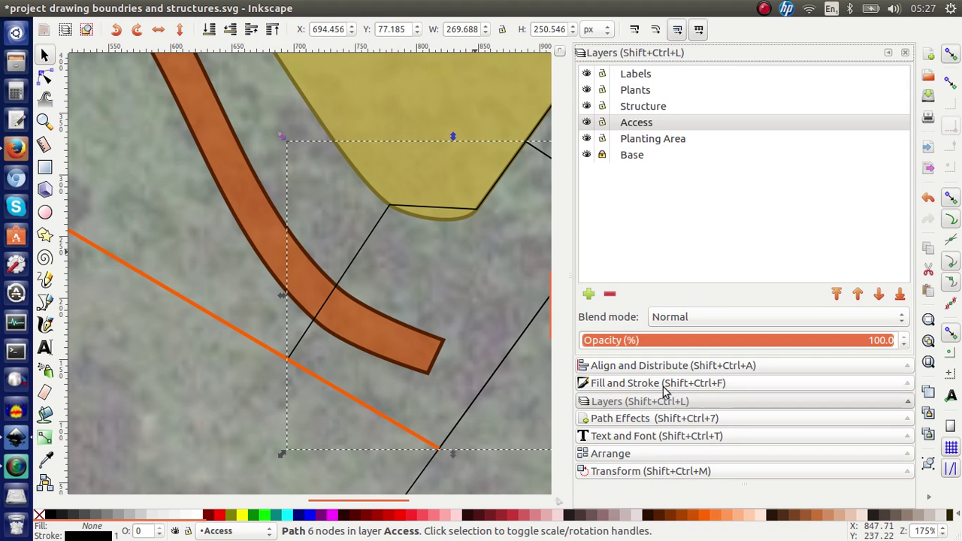
scroll(499, 288, right, 5)
scroll(498, 288, up, 1)
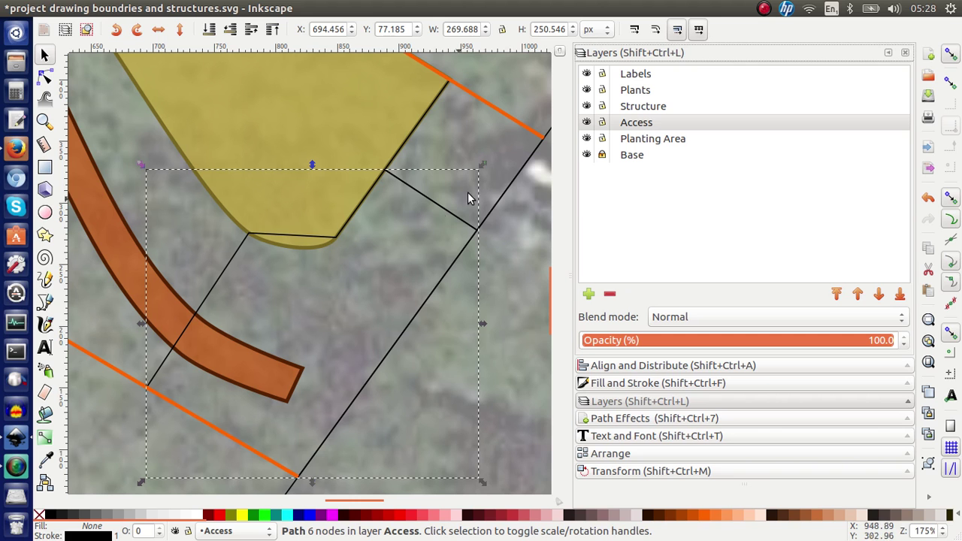
click(481, 144)
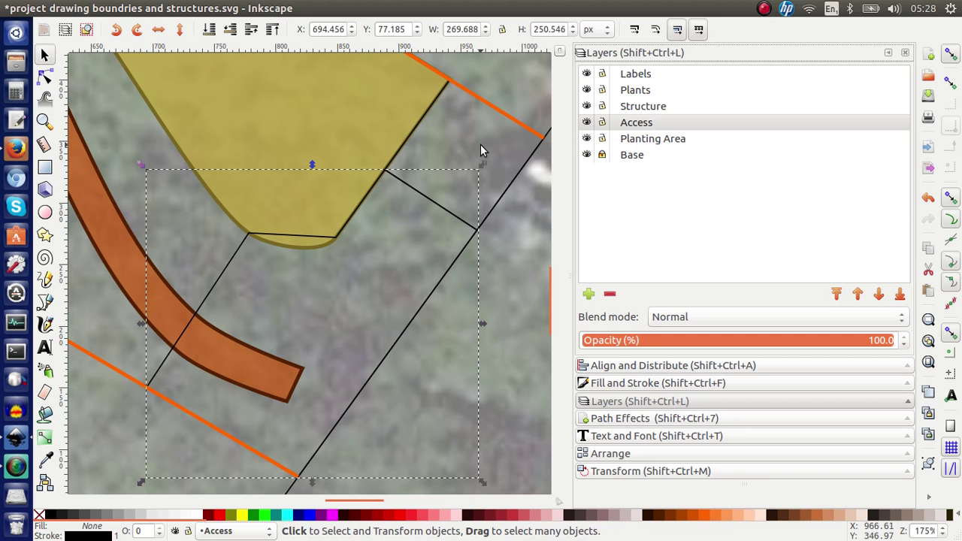
click(422, 122)
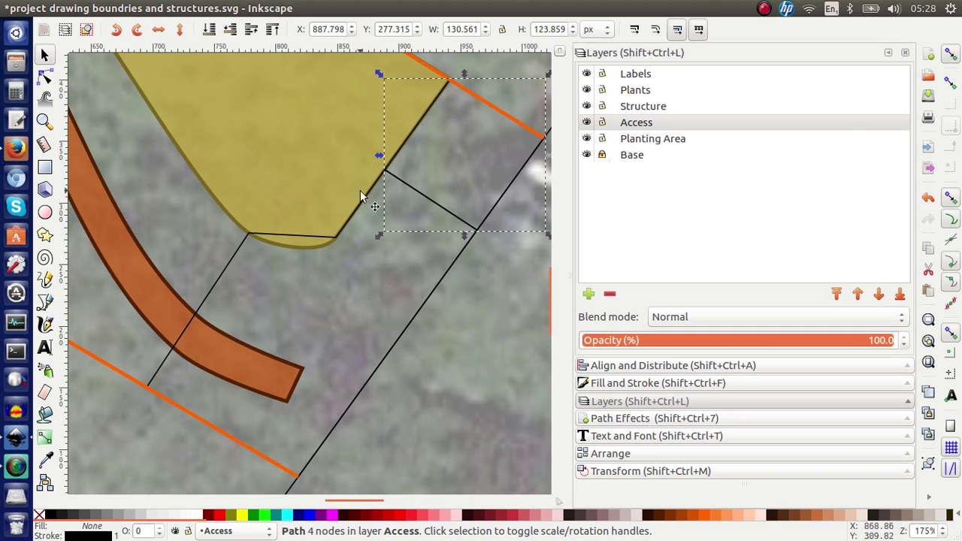
Step: Nudge the duplicate of the small rectangle down, then delete it
scroll(339, 255, down, 10)
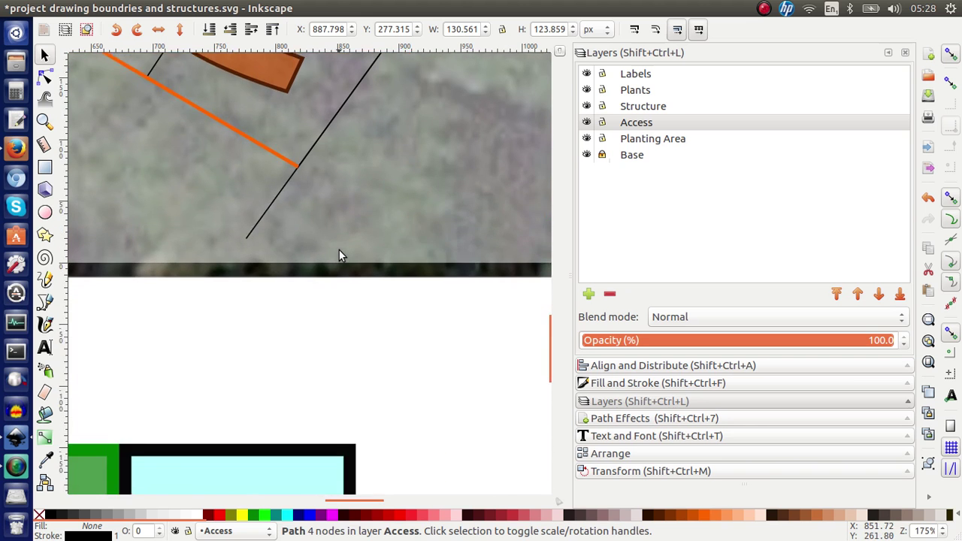
scroll(339, 255, down, 2)
scroll(339, 256, left, 12)
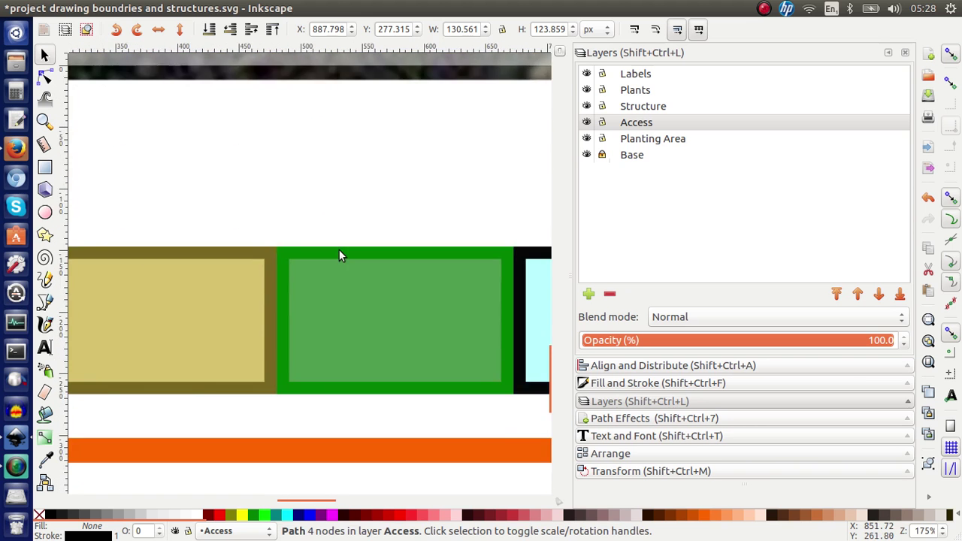
scroll(339, 256, left, 12)
scroll(339, 256, up, 1)
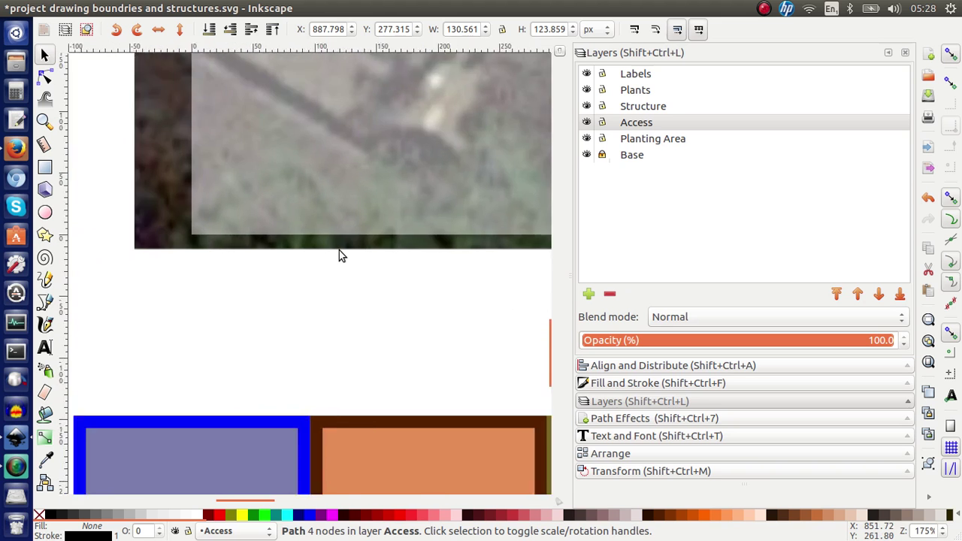
scroll(339, 256, down, 1)
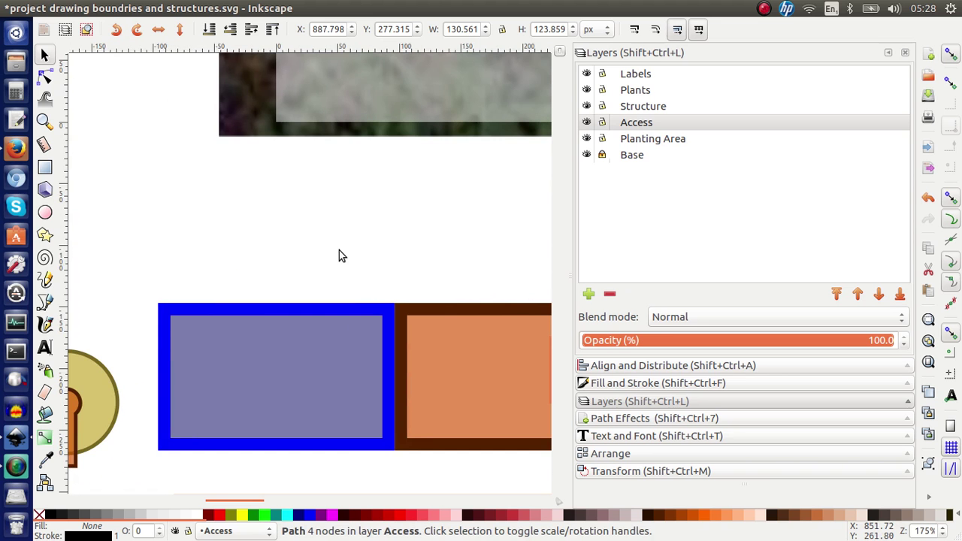
scroll(339, 255, up, 3)
scroll(339, 256, right, 17)
scroll(339, 256, right, 10)
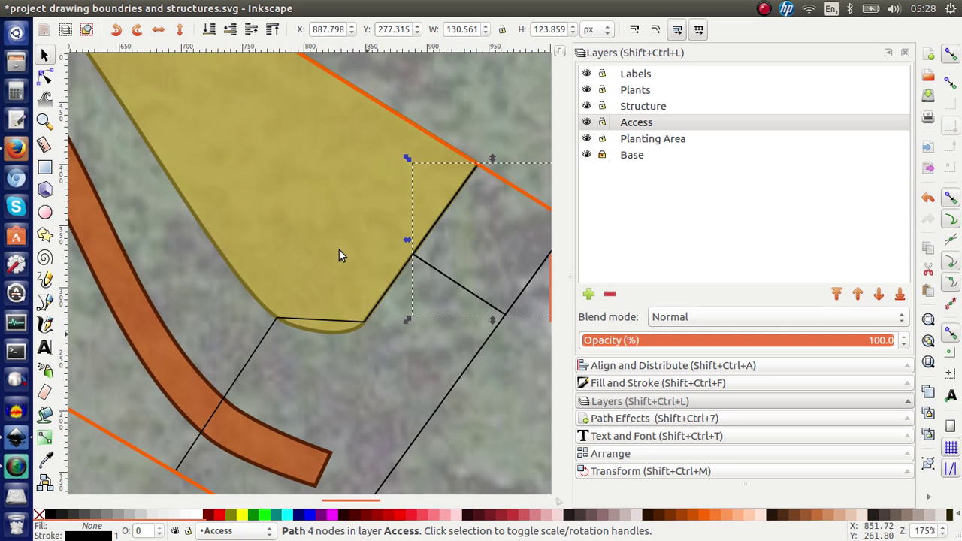
key(Down)
key(Down)
key(Down)
key(Down)
key(Down)
key(Down)
key(Down)
key(Down)
key(Down)
key(Down)
key(Down)
key(Down)
key(Down)
key(Down)
key(Down)
key(Down)
key(Down)
key(Down)
key(Down)
key(Down)
key(Down)
key(Down)
key(Down)
key(Down)
key(Down)
key(Down)
key(Down)
key(Down)
key(Down)
key(Down)
key(Down)
key(Down)
key(Down)
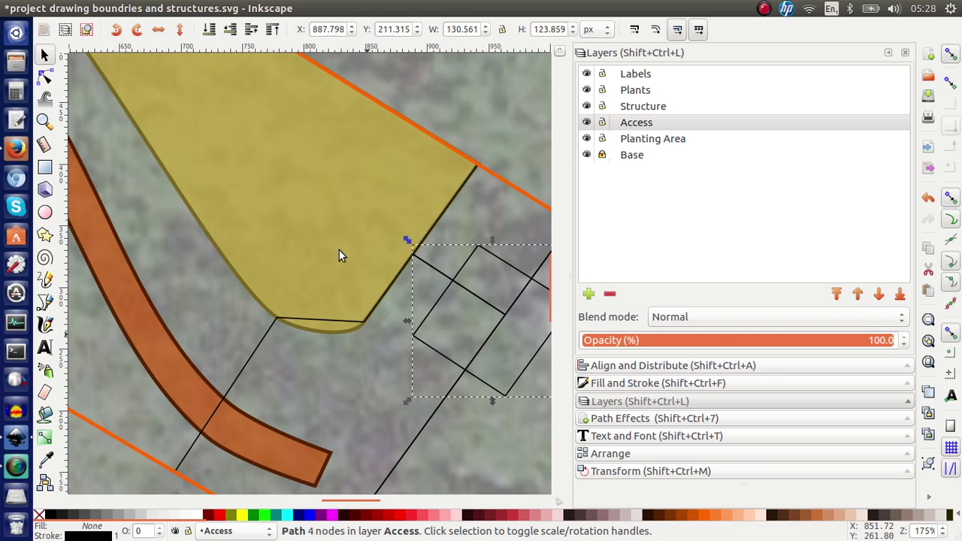
key(Delete)
Step: Reselect the original small rectangle beside the yellow area and switch to the Dropper tool
click(445, 221)
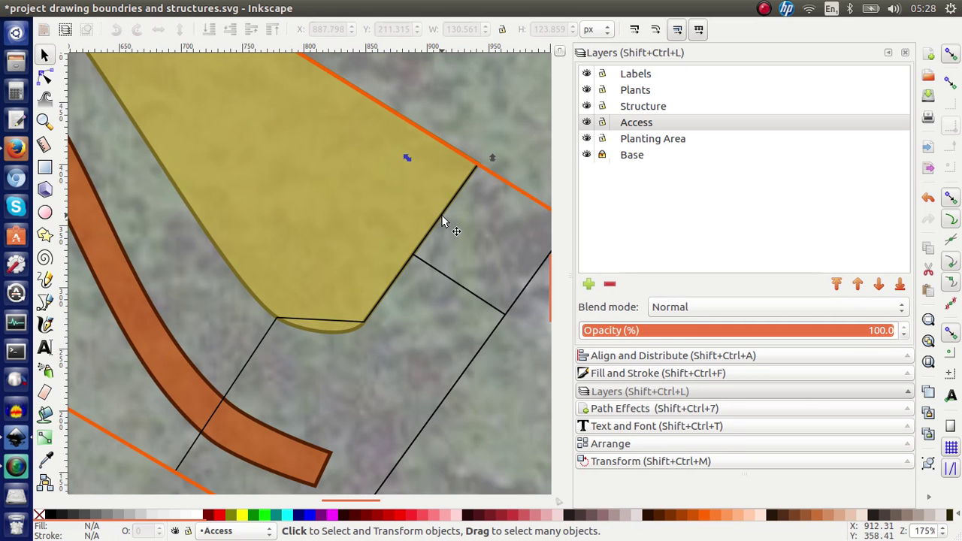
scroll(444, 222, down, 10)
scroll(443, 222, left, 10)
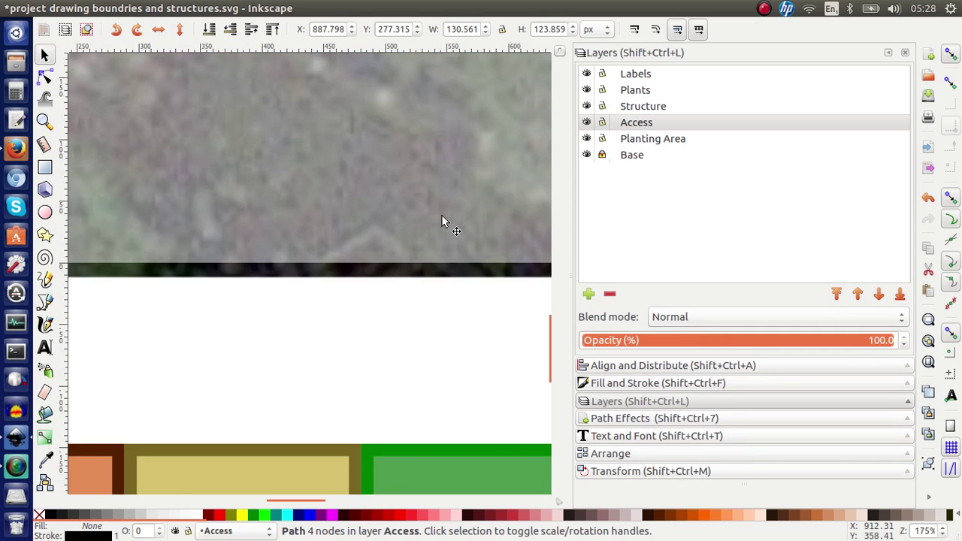
scroll(265, 322, down, 5)
scroll(264, 321, left, 10)
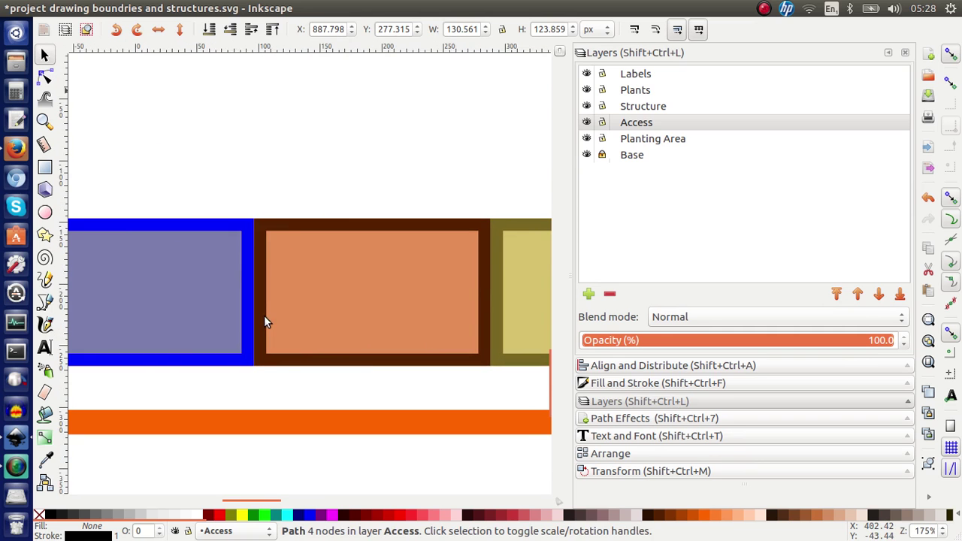
key(d)
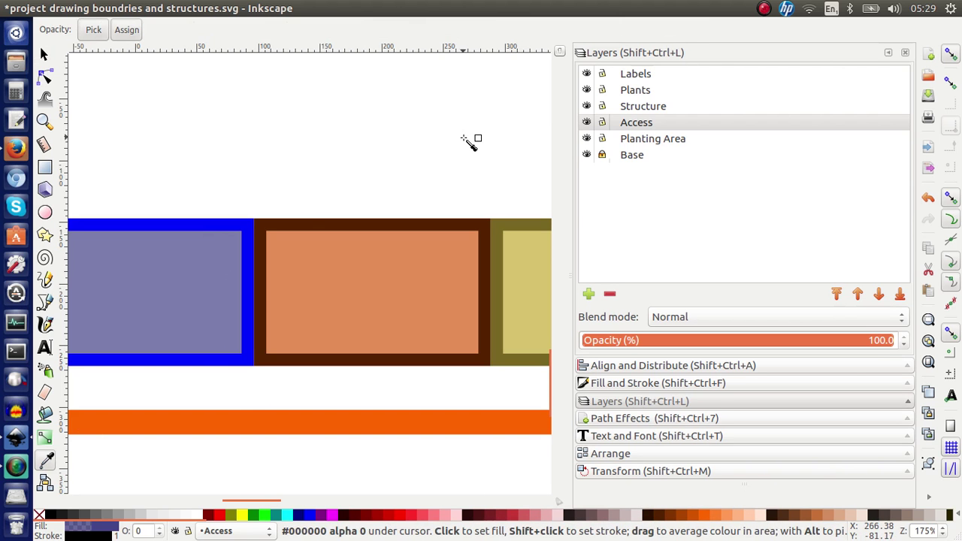
Step: Sample the blue structure swatch onto the small rectangle as its translucent fill and #0000ff stroke
scroll(469, 140, up, 5)
scroll(470, 140, right, 6)
scroll(470, 141, right, 10)
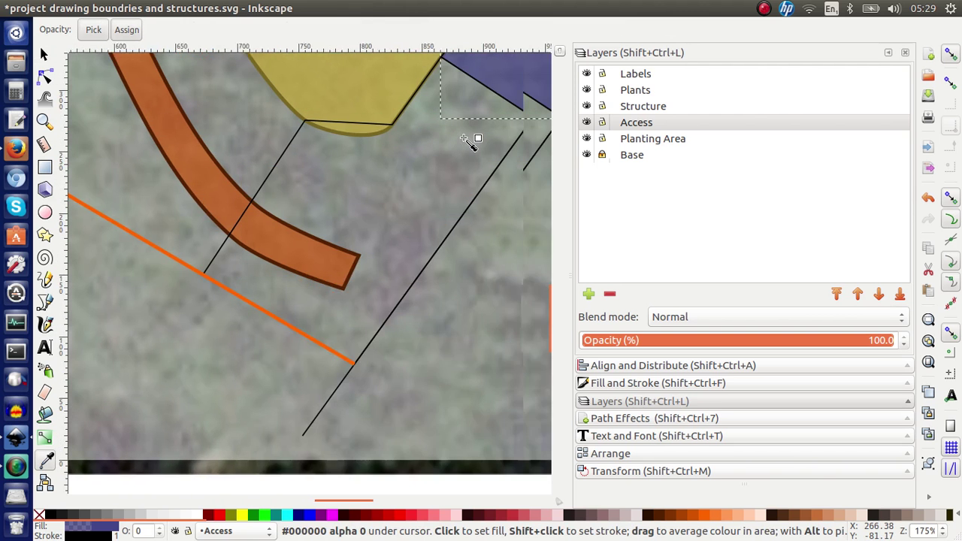
scroll(470, 141, up, 2)
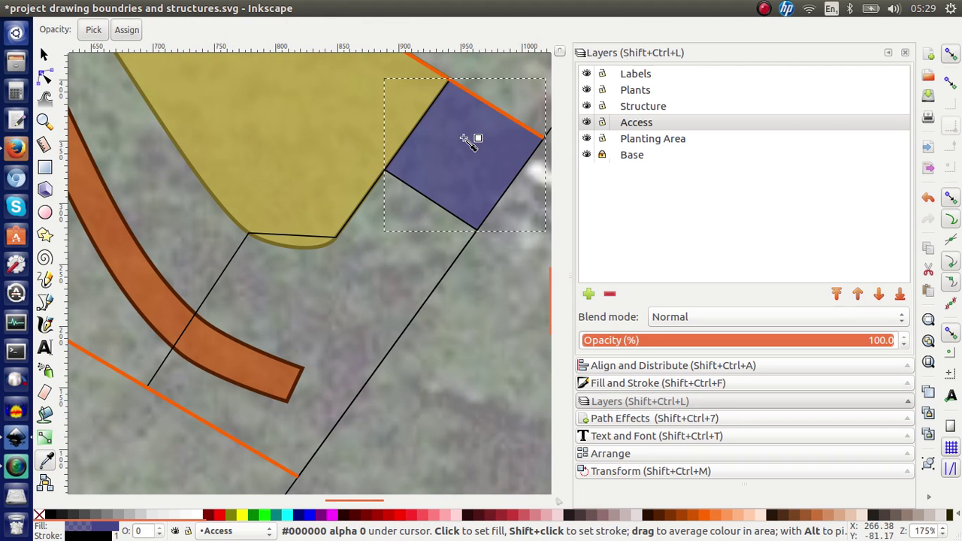
scroll(144, 418, down, 8)
scroll(144, 418, left, 10)
scroll(144, 419, left, 10)
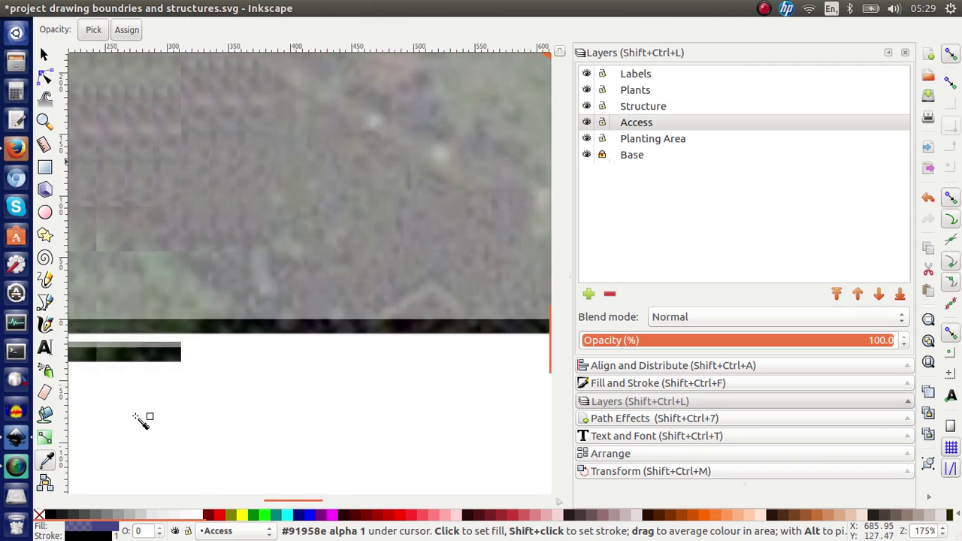
scroll(143, 419, down, 3)
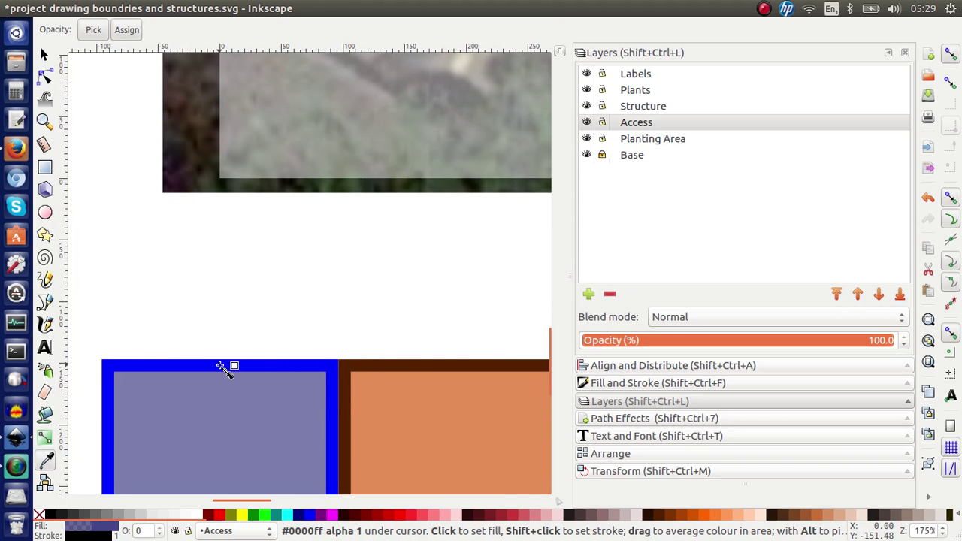
scroll(380, 255, up, 2)
scroll(379, 254, right, 1)
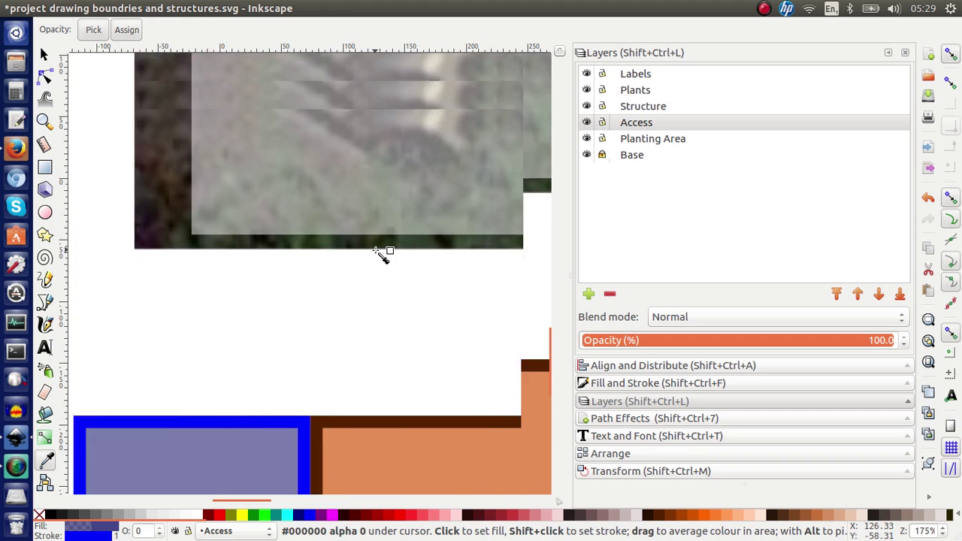
scroll(379, 255, right, 15)
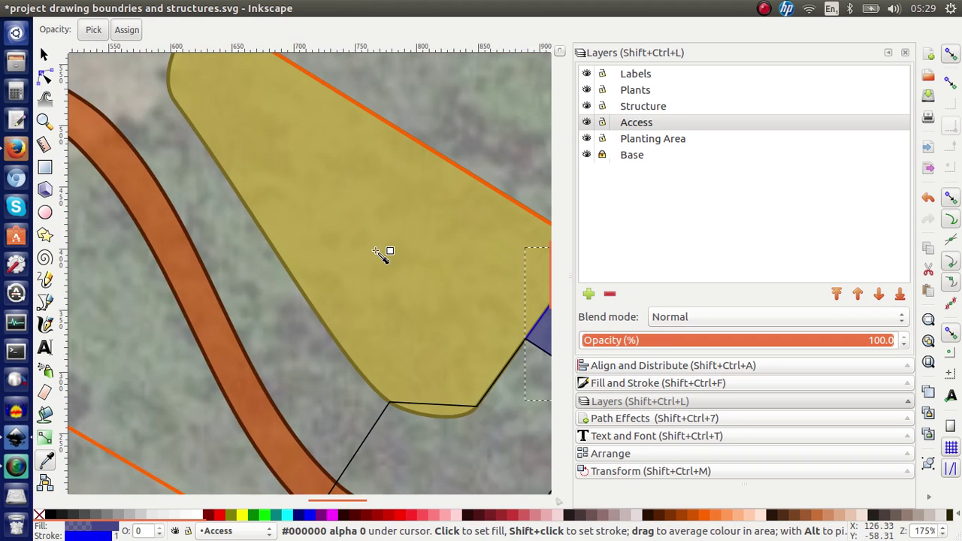
scroll(379, 254, right, 4)
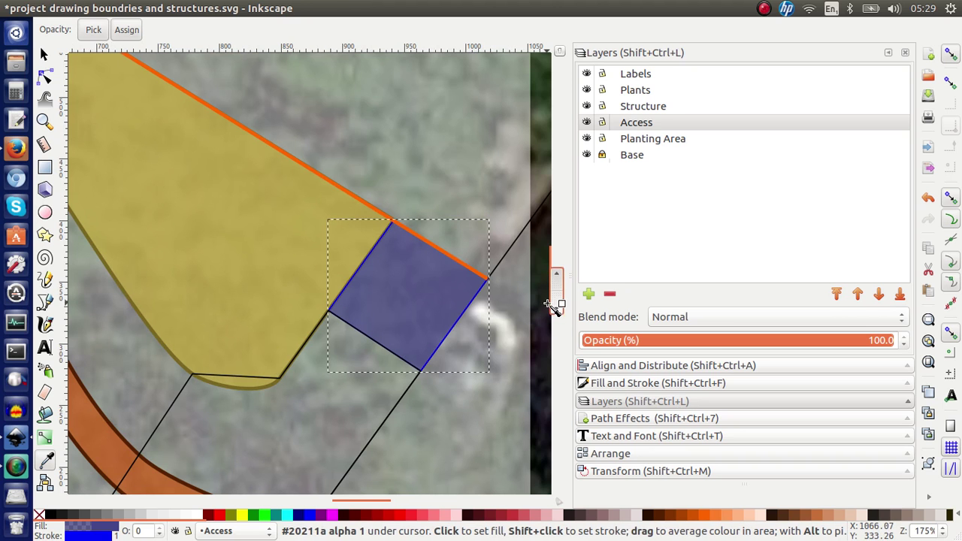
Step: Change the small blue structure's stroke width from 1 px to 3 px in Fill and Stroke
click(619, 384)
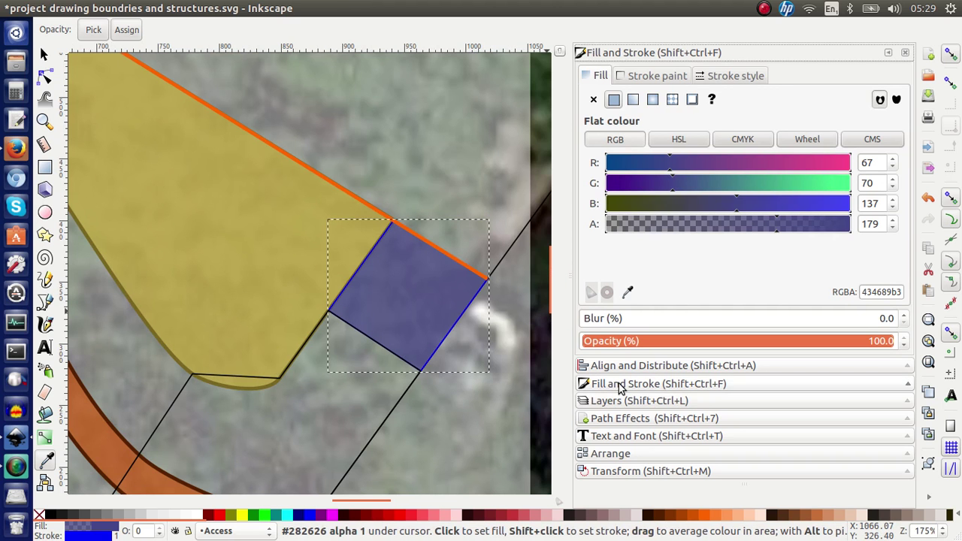
click(731, 76)
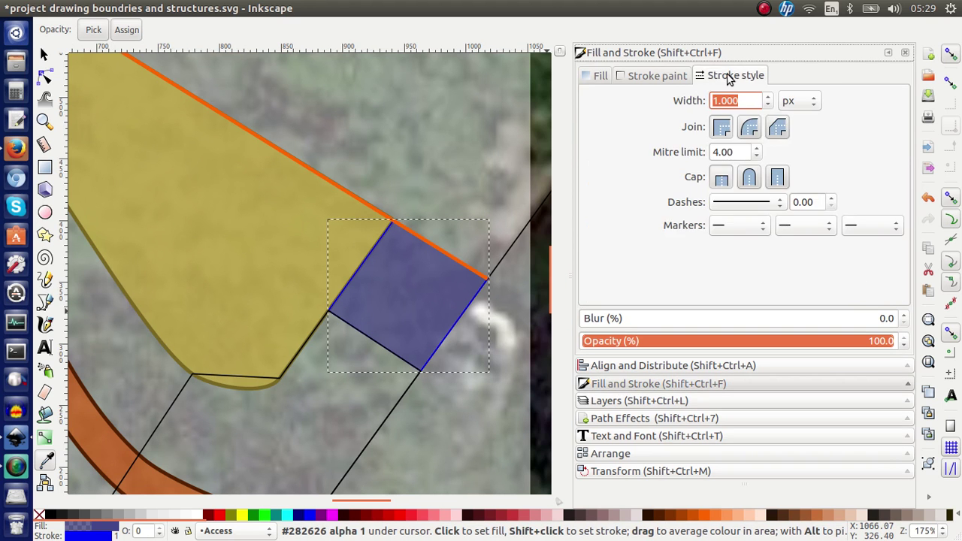
text(3)
key(Return)
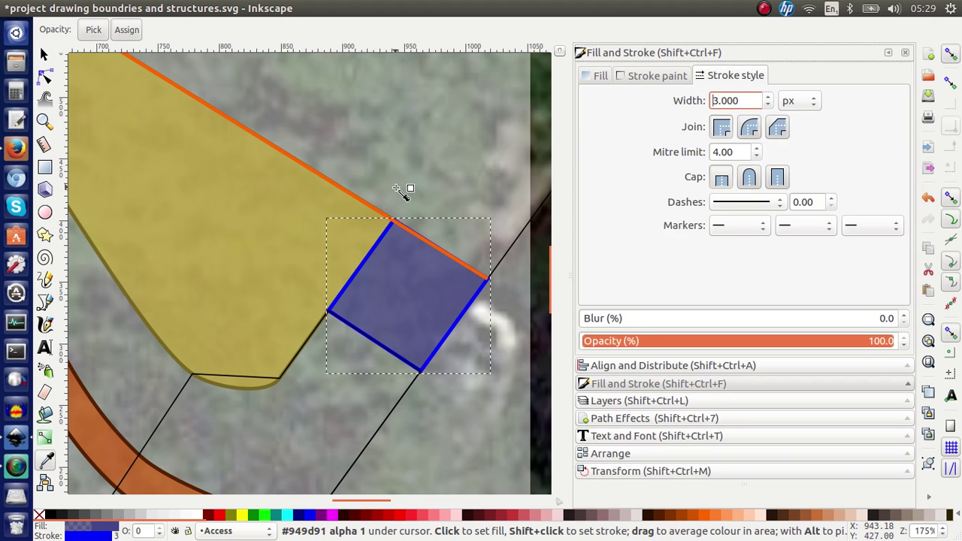
scroll(400, 185, down, 3)
scroll(398, 188, left, 1)
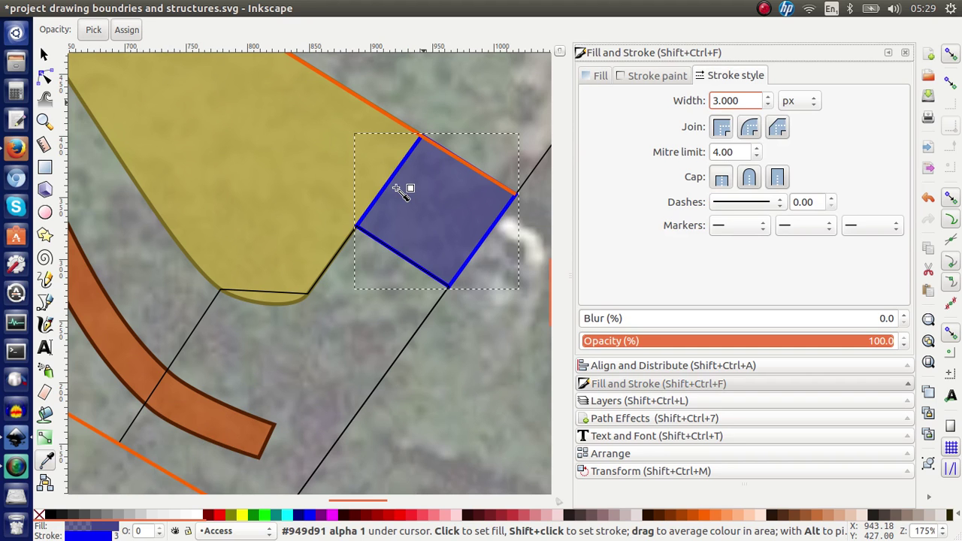
text(s)
key(BackSpace)
key(Tab)
key(s)
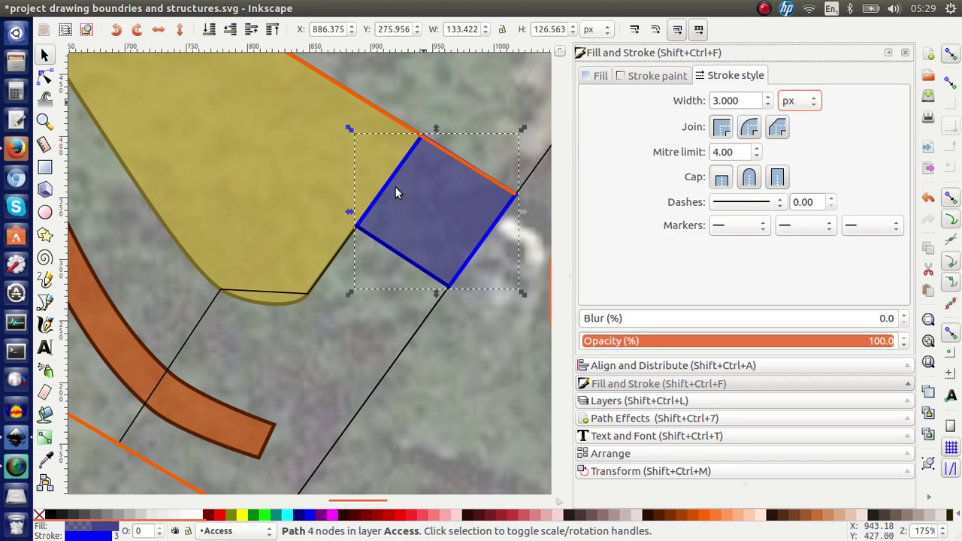
Step: Select the black-outlined structure and apply the blue structure colour to it with the Dropper
click(188, 341)
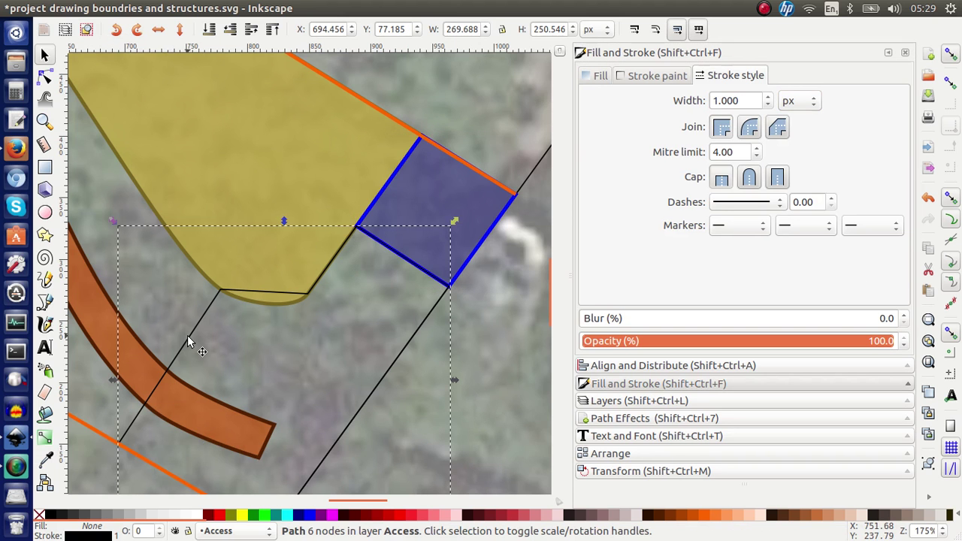
scroll(188, 341, down, 4)
scroll(188, 341, left, 5)
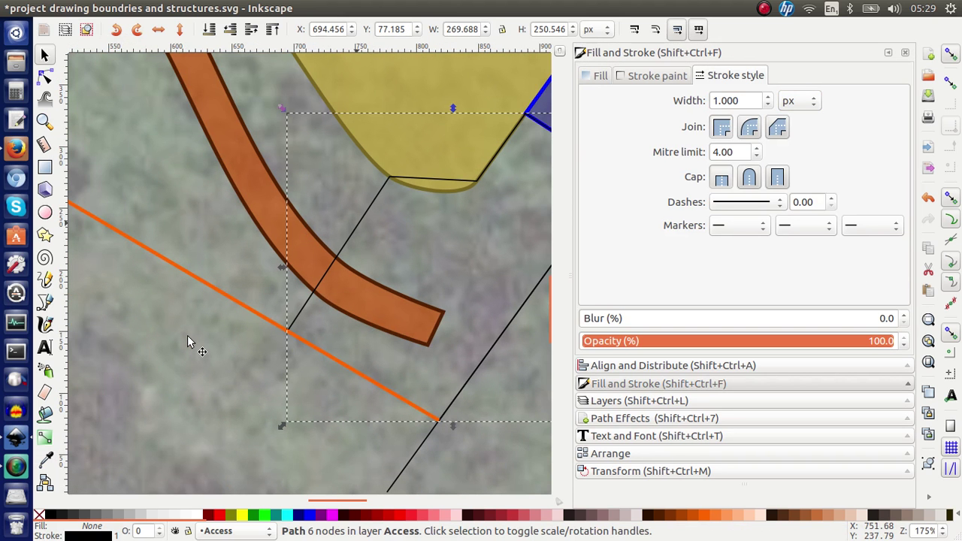
key(d)
scroll(194, 340, down, 10)
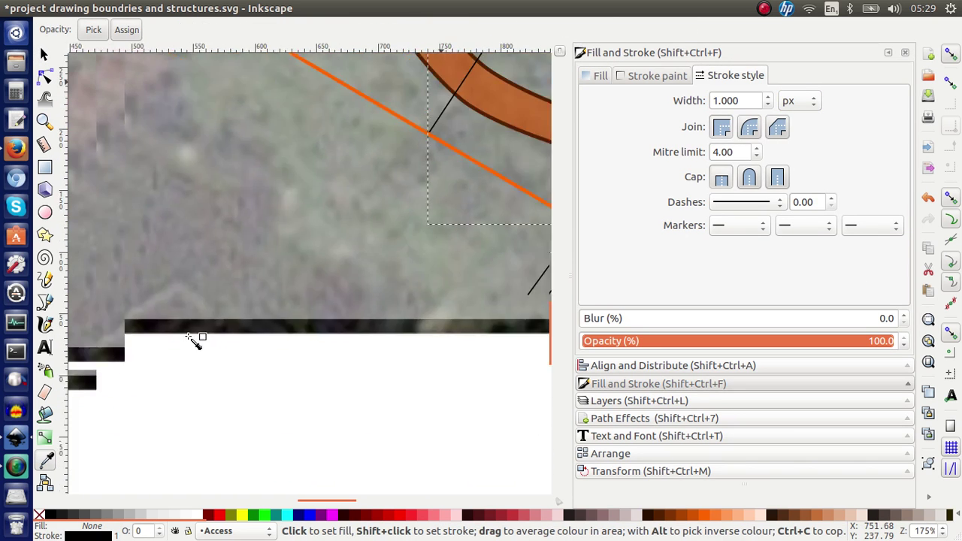
scroll(194, 340, left, 5)
scroll(189, 340, down, 2)
scroll(190, 340, left, 6)
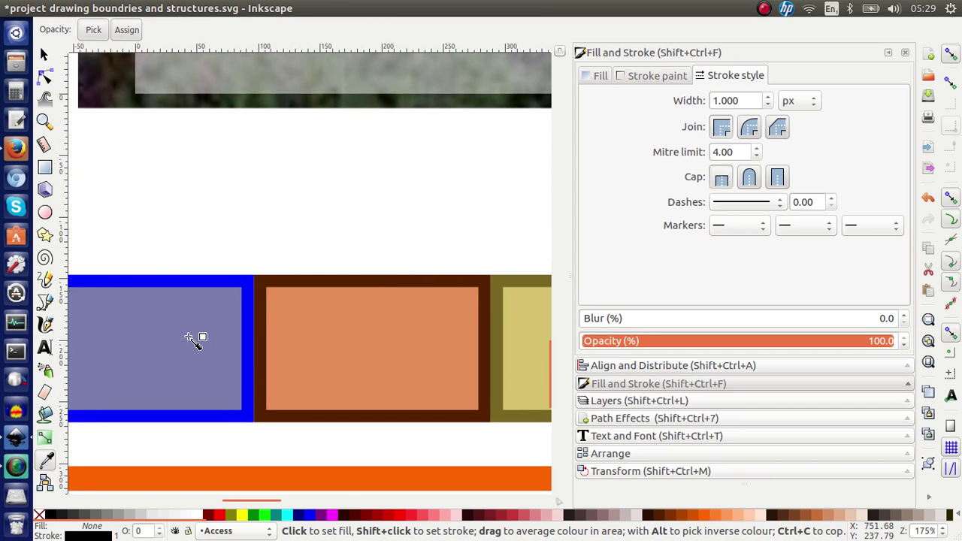
shift+click(193, 282)
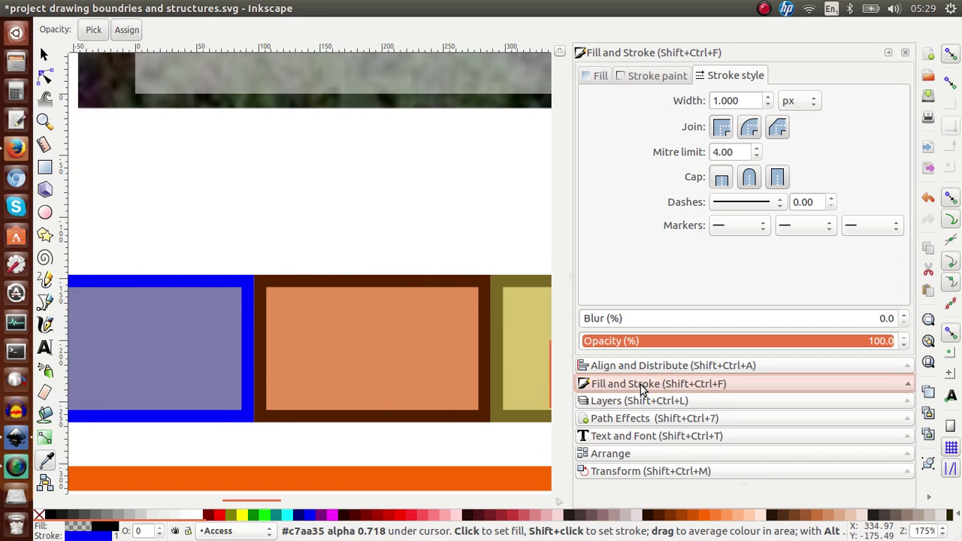
Step: Set the large structure's stroke width to 3 px
drag(754, 101, 699, 105)
text(3)
key(Return)
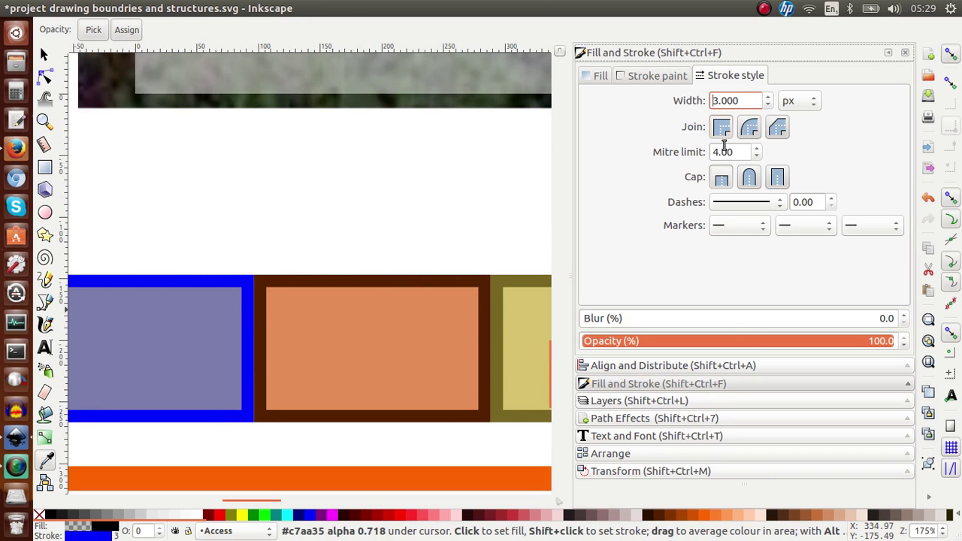
key(Tab)
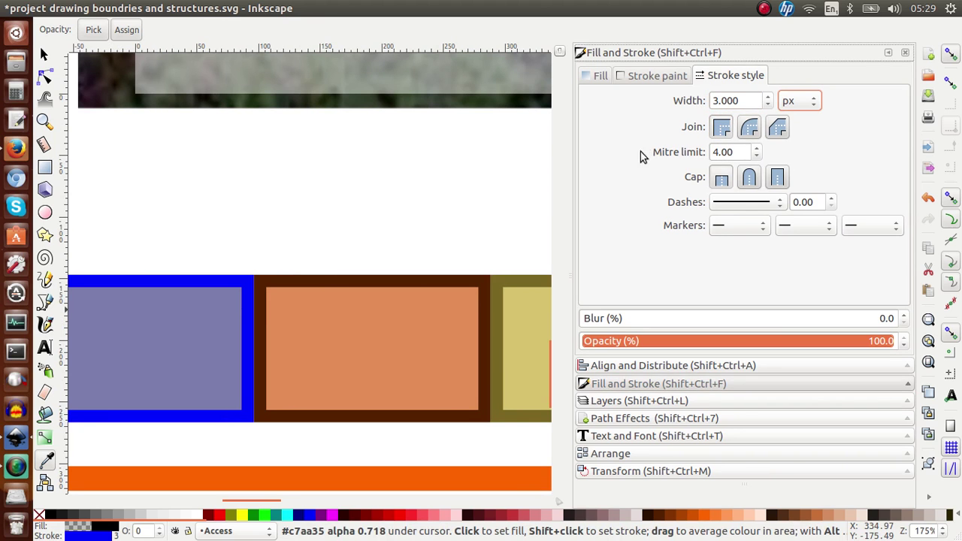
scroll(512, 137, up, 5)
scroll(512, 137, right, 2)
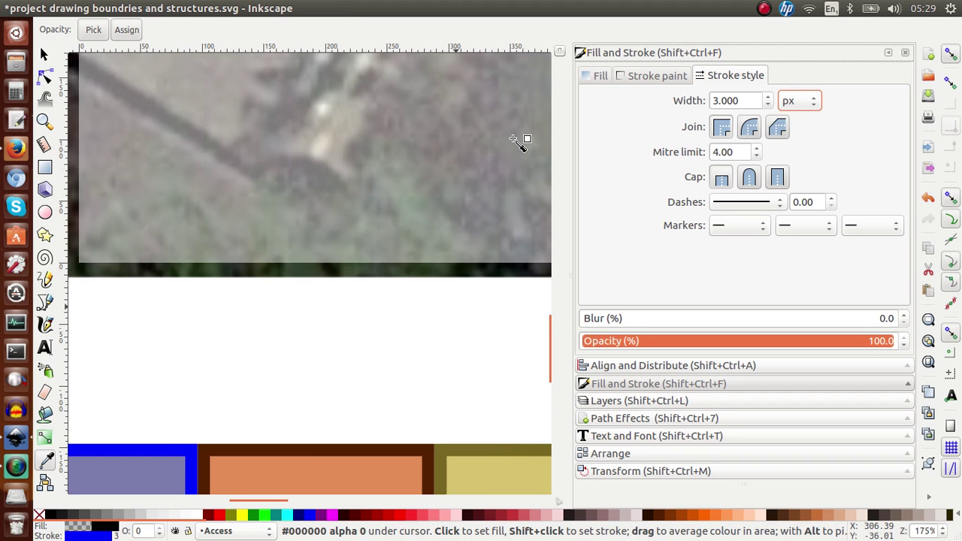
key(3)
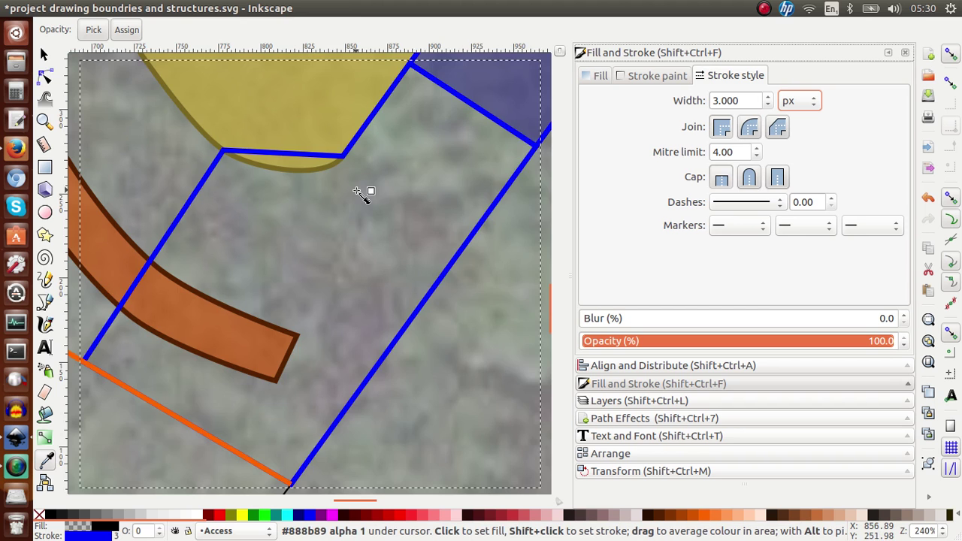
scroll(363, 194, left, 6)
scroll(363, 194, down, 2)
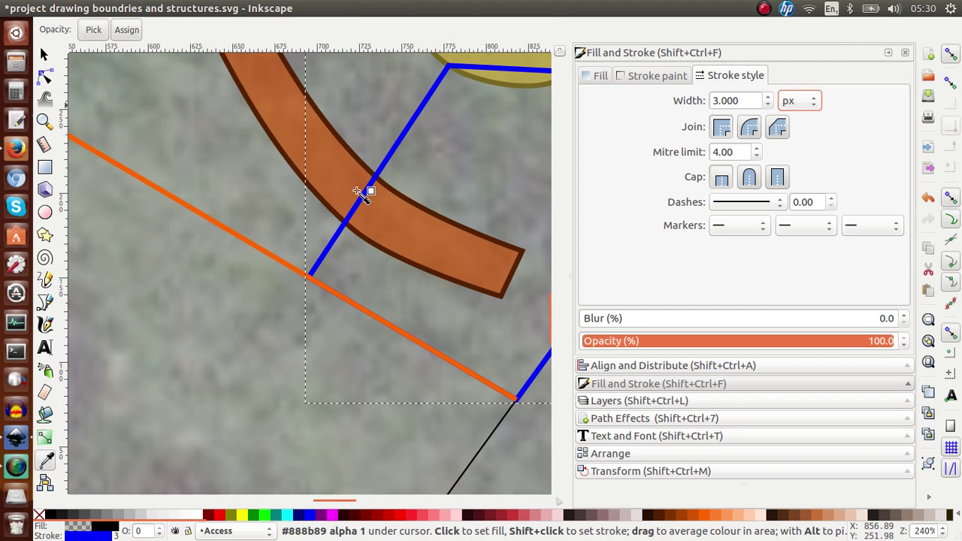
scroll(363, 194, left, 20)
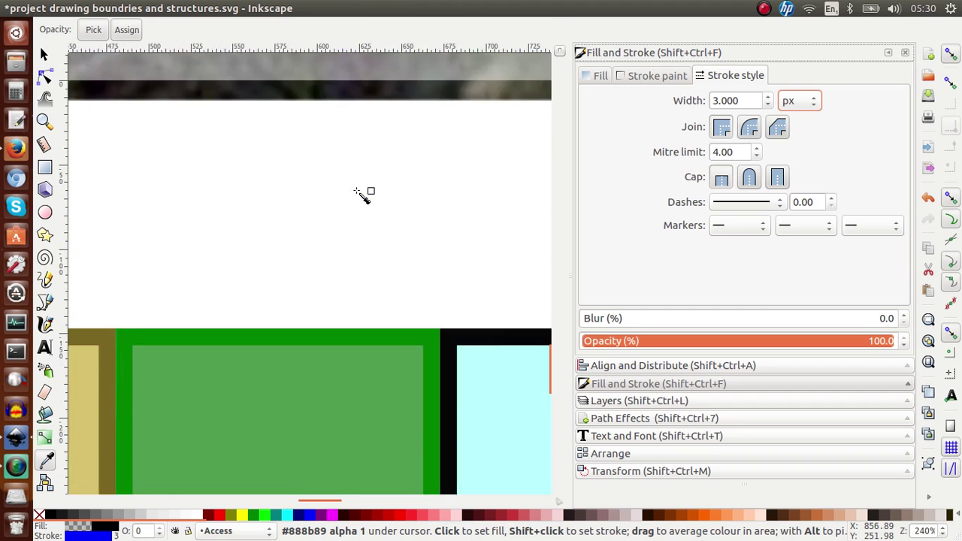
scroll(360, 193, left, 5)
scroll(359, 193, down, 1)
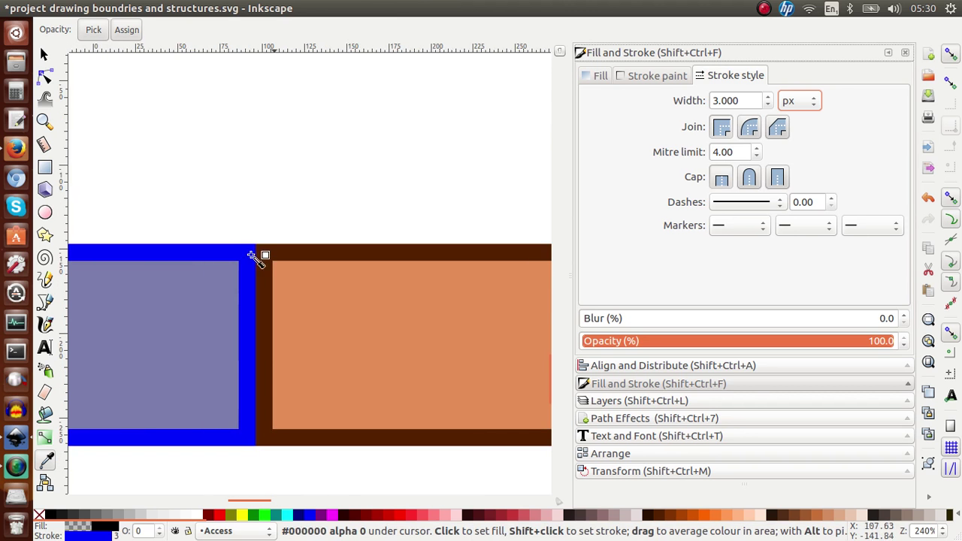
scroll(354, 186, right, 18)
scroll(353, 187, up, 2)
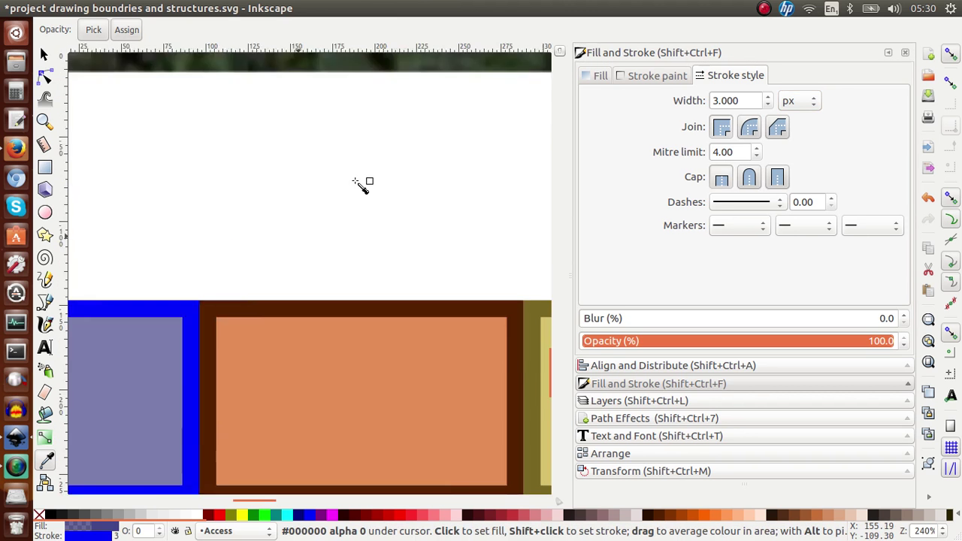
scroll(359, 184, right, 15)
scroll(359, 184, up, 2)
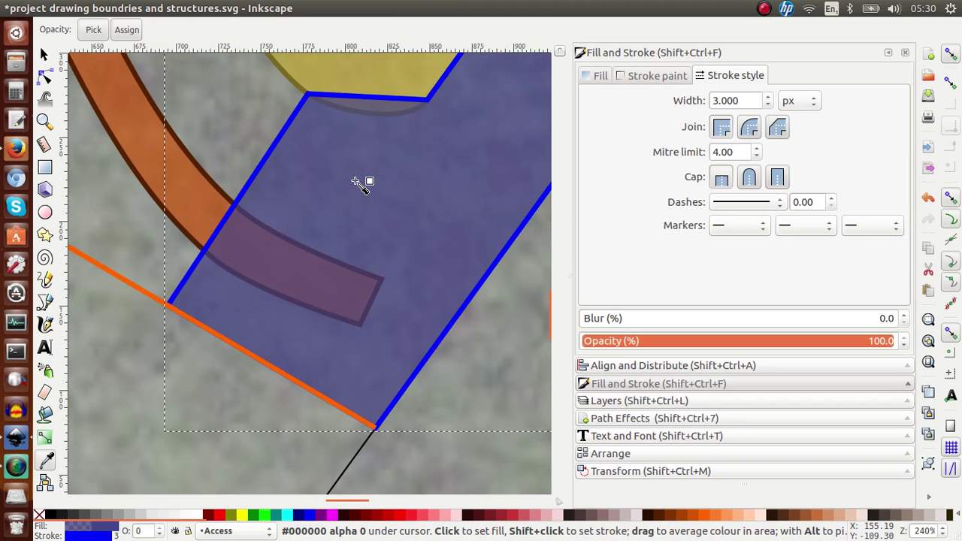
scroll(359, 184, right, 5)
scroll(360, 185, up, 4)
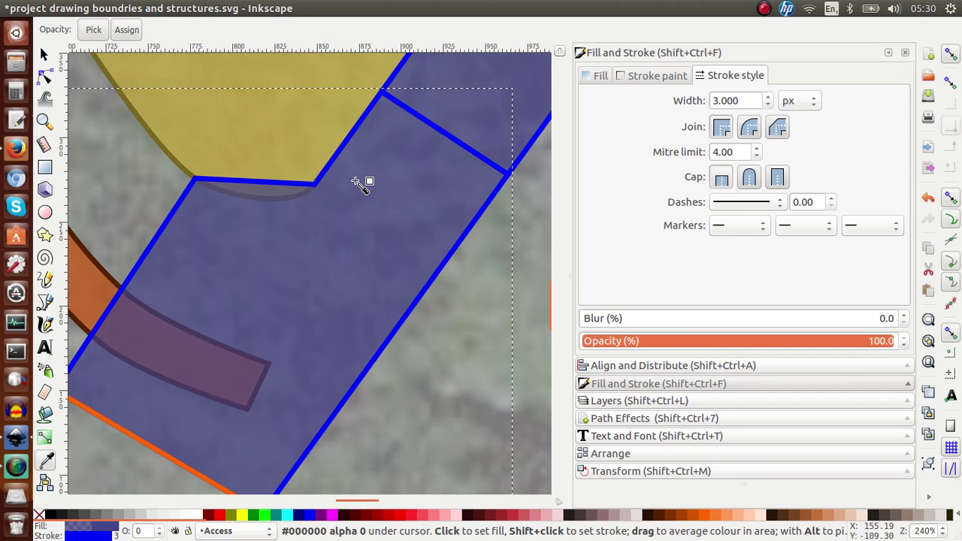
scroll(360, 184, right, 2)
scroll(359, 184, up, 4)
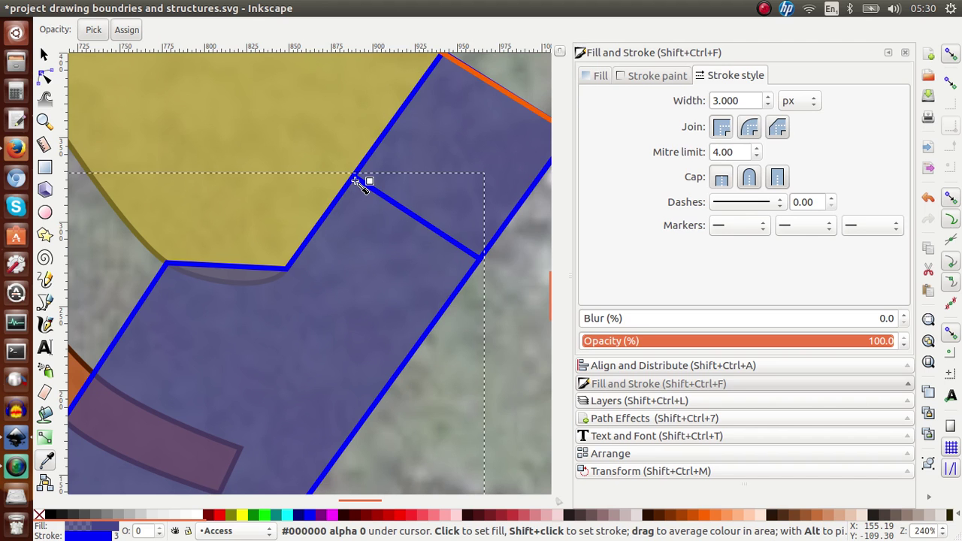
Step: Save the document and return to the Selector tool
click(656, 401)
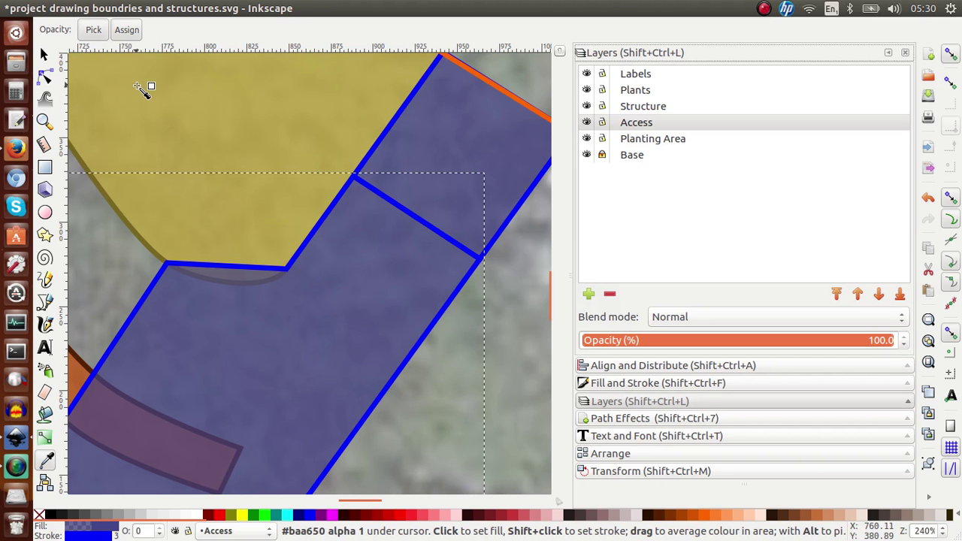
key(ctrl+s)
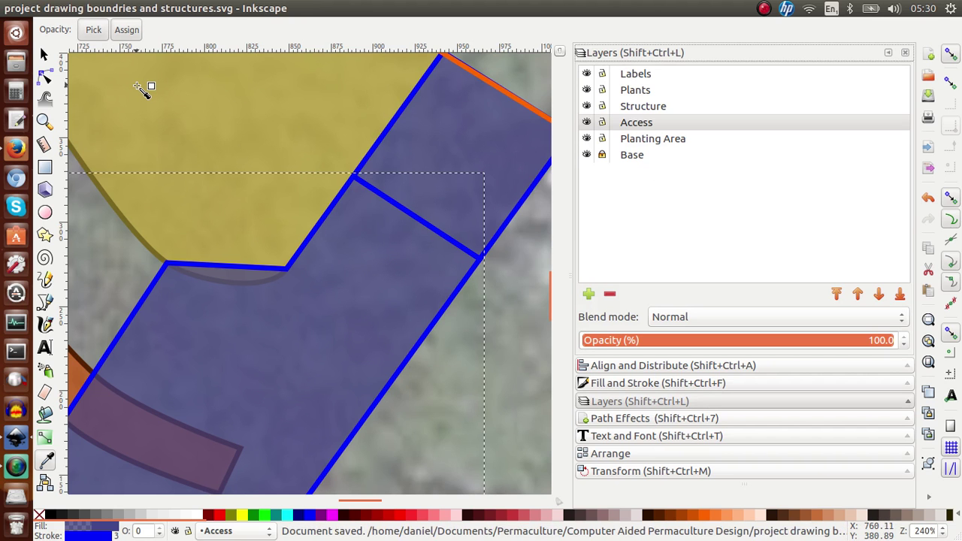
mouse_move(220, 6)
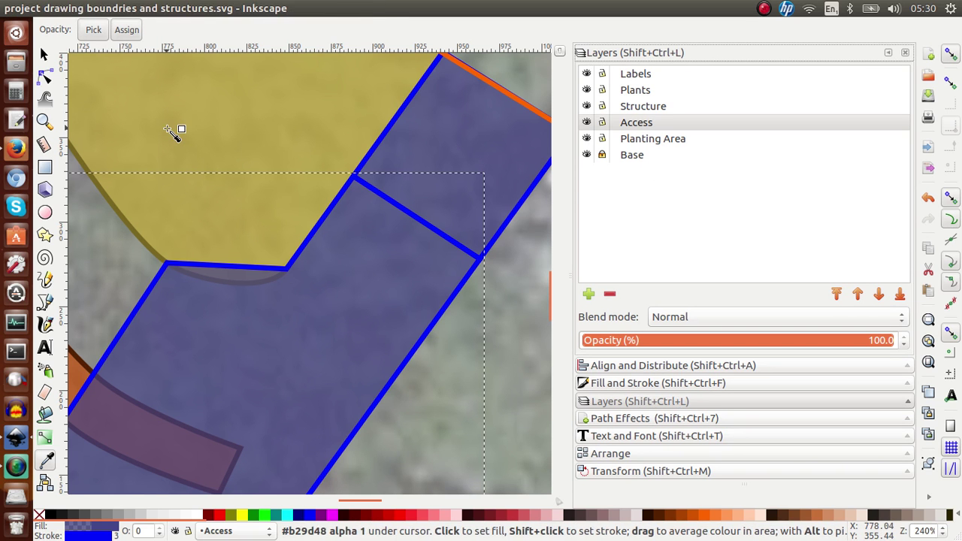
key(s)
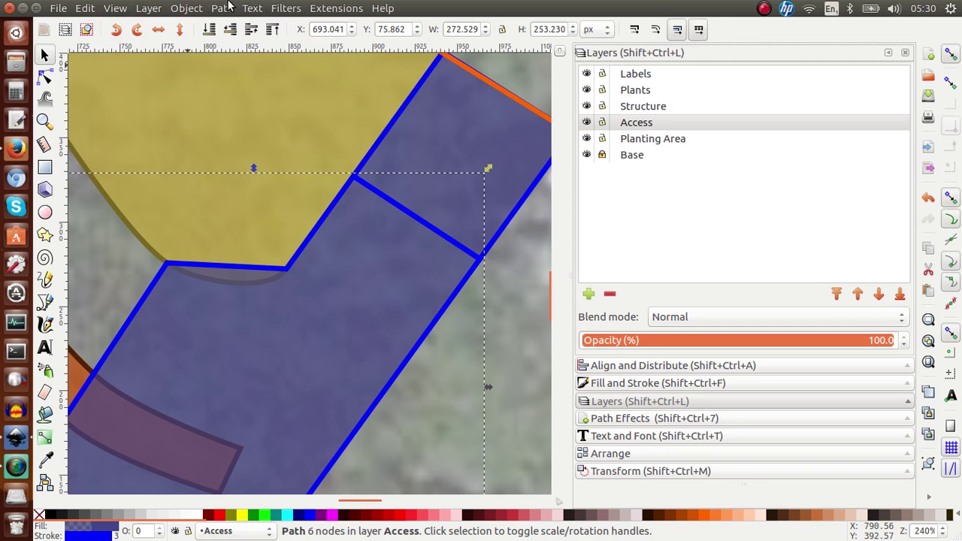
Step: Move the selected quad and the small blue square into the Structure layer, then select the yellow area
click(156, 9)
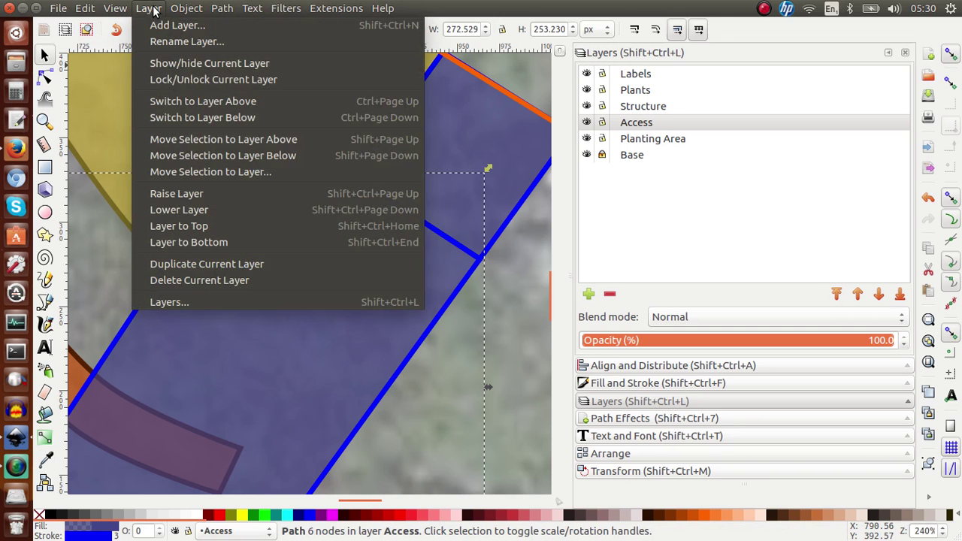
click(198, 169)
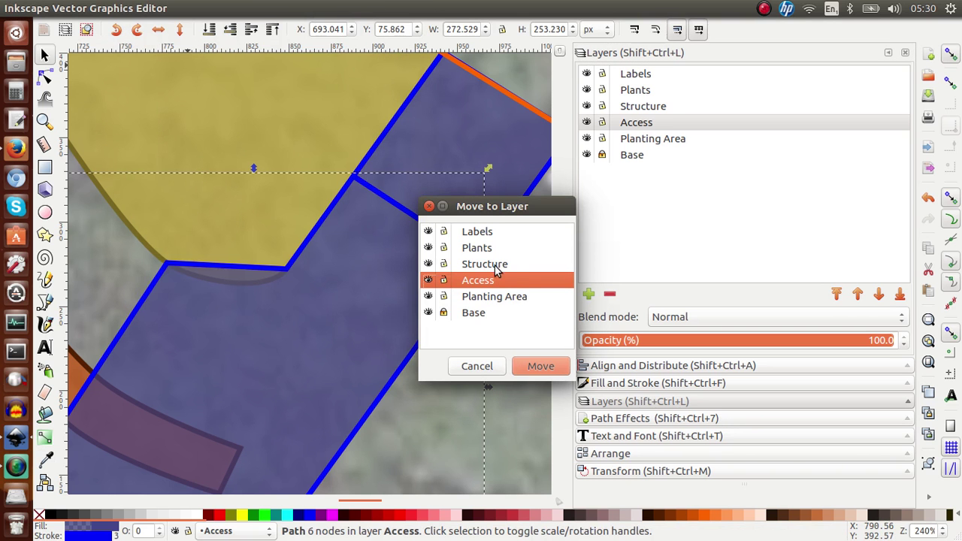
click(496, 268)
click(536, 365)
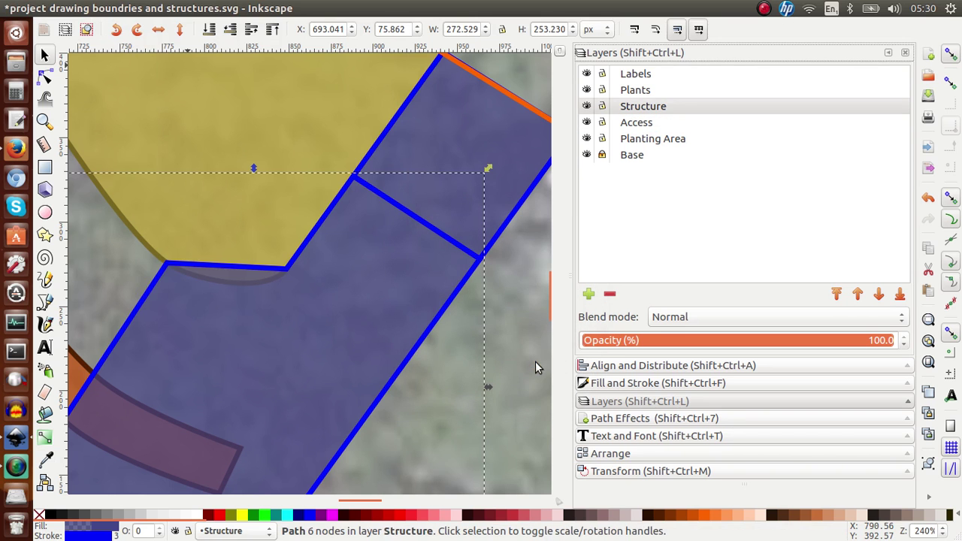
click(489, 145)
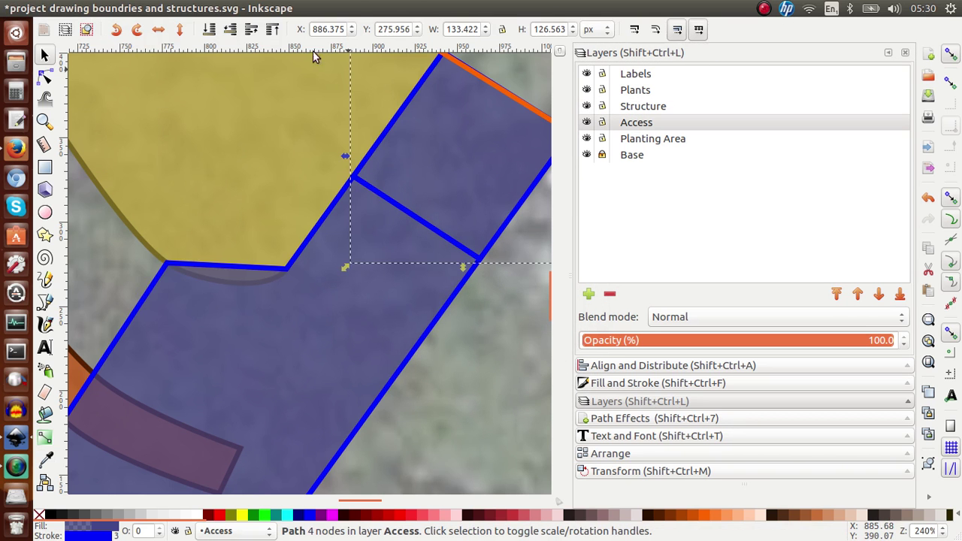
click(149, 8)
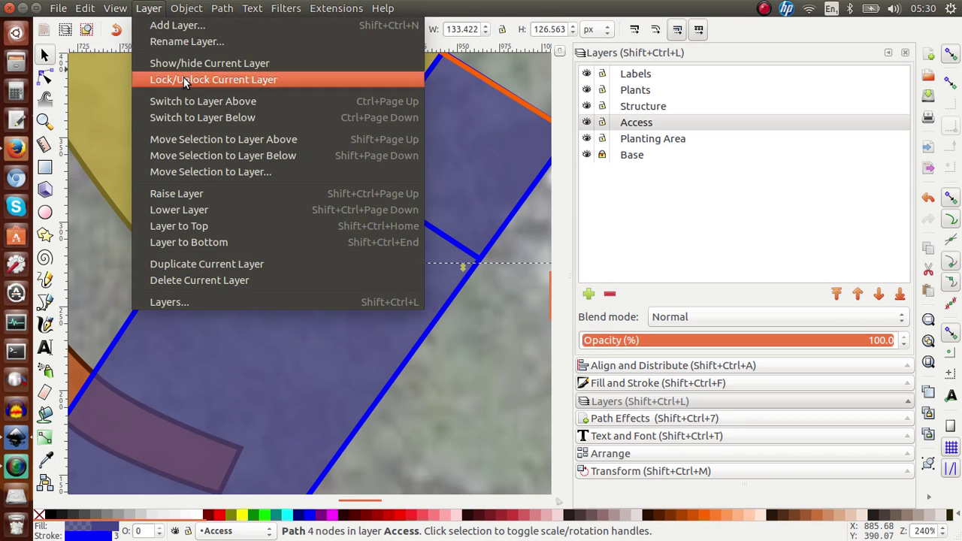
click(221, 173)
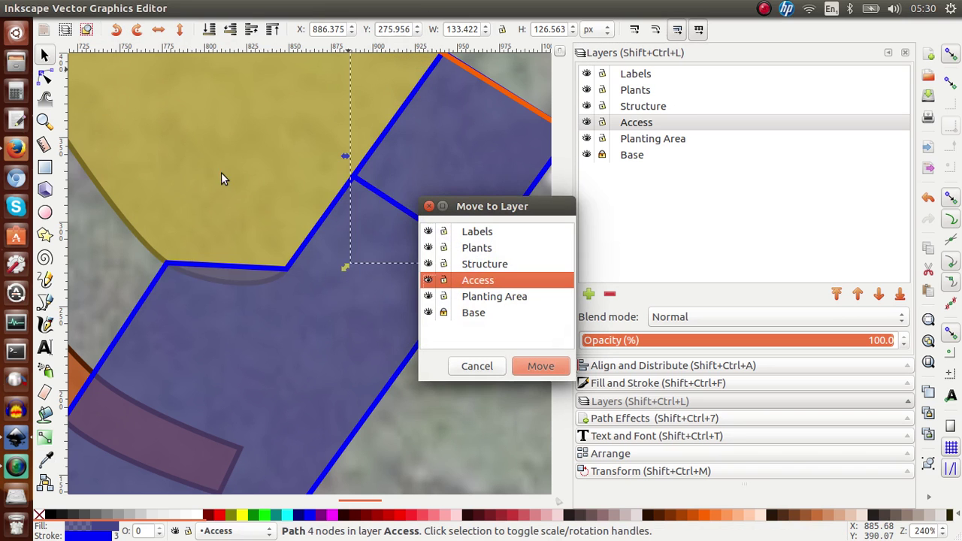
click(475, 265)
click(535, 365)
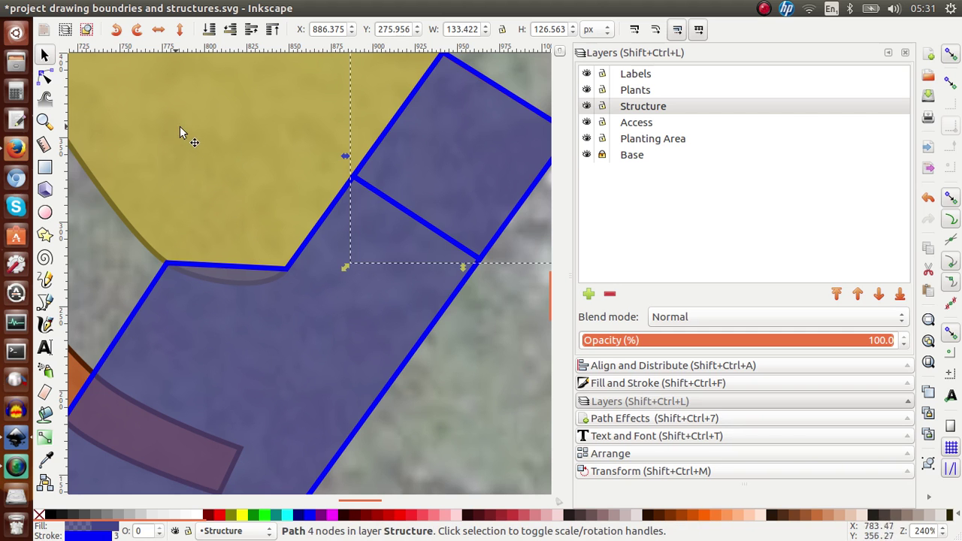
click(211, 115)
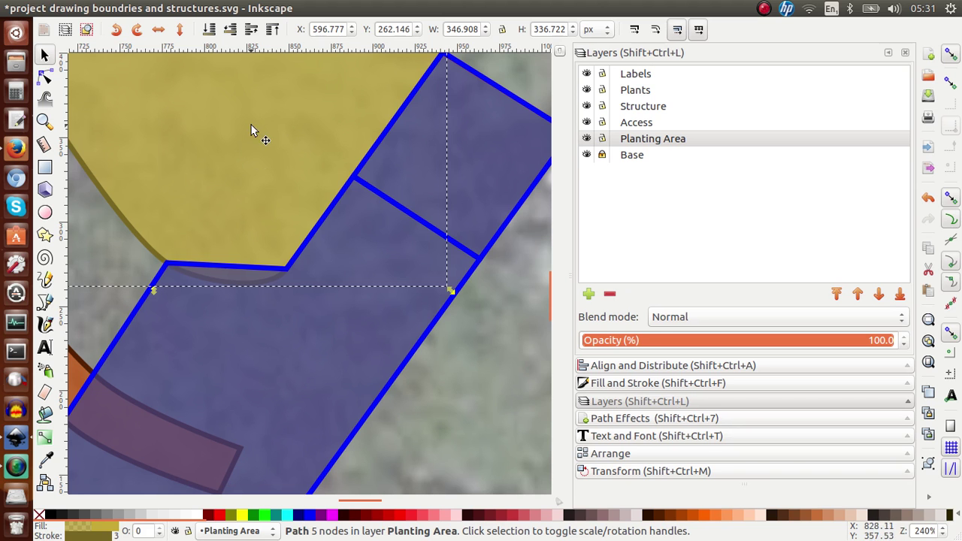
Step: Select the large blue six-node shape and move it to the Planting Area layer
click(264, 385)
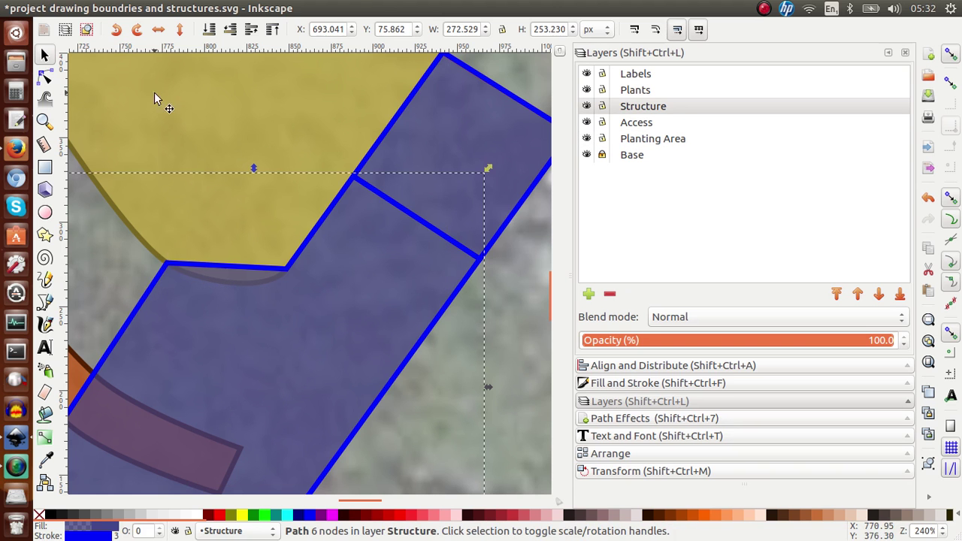
click(151, 8)
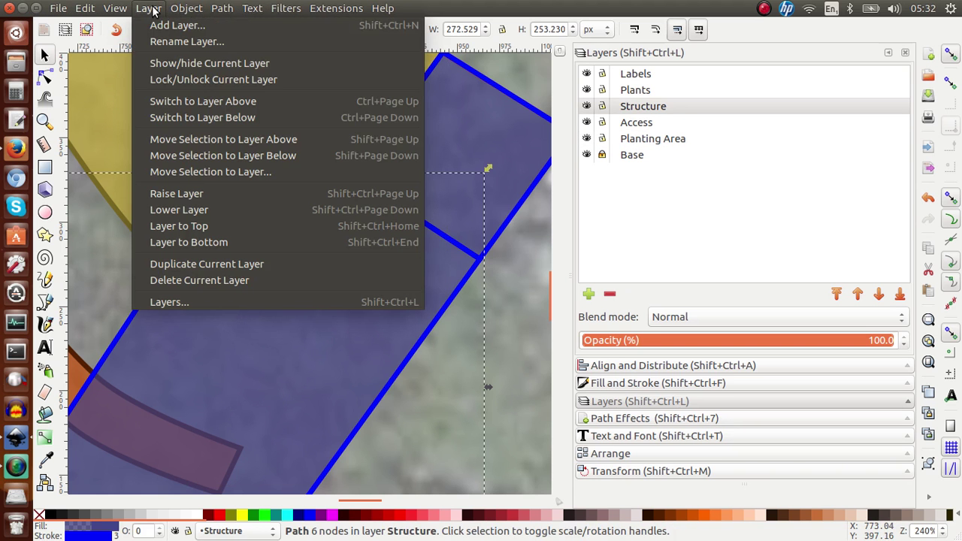
click(201, 172)
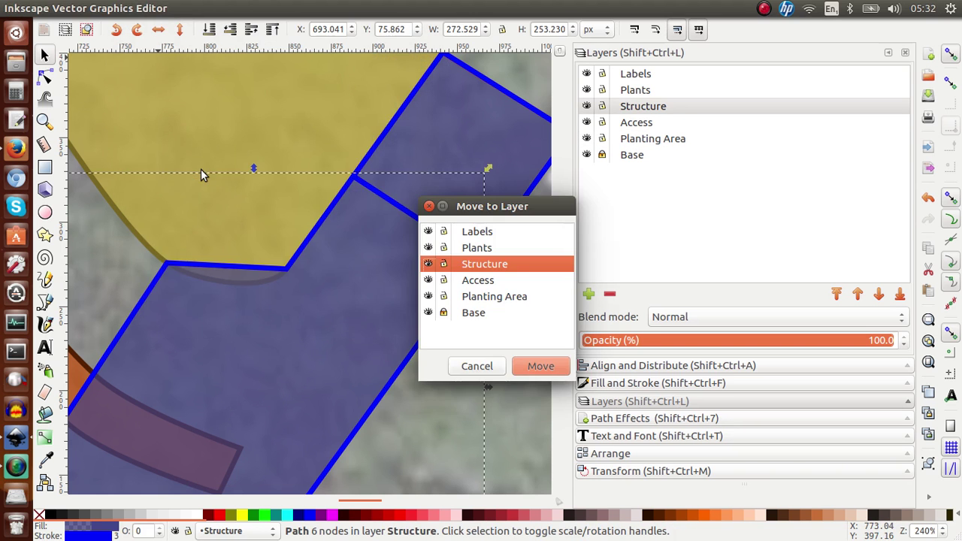
click(489, 300)
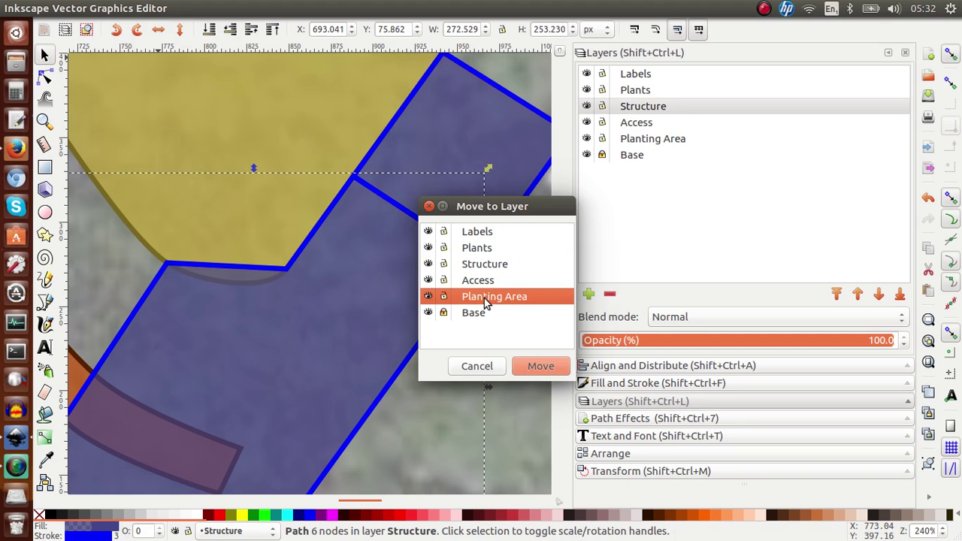
click(528, 366)
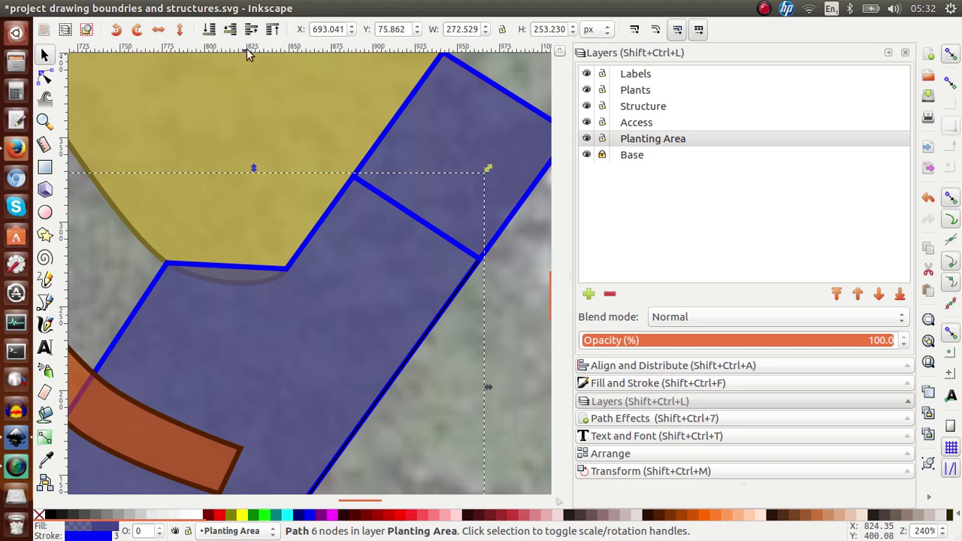
click(208, 153)
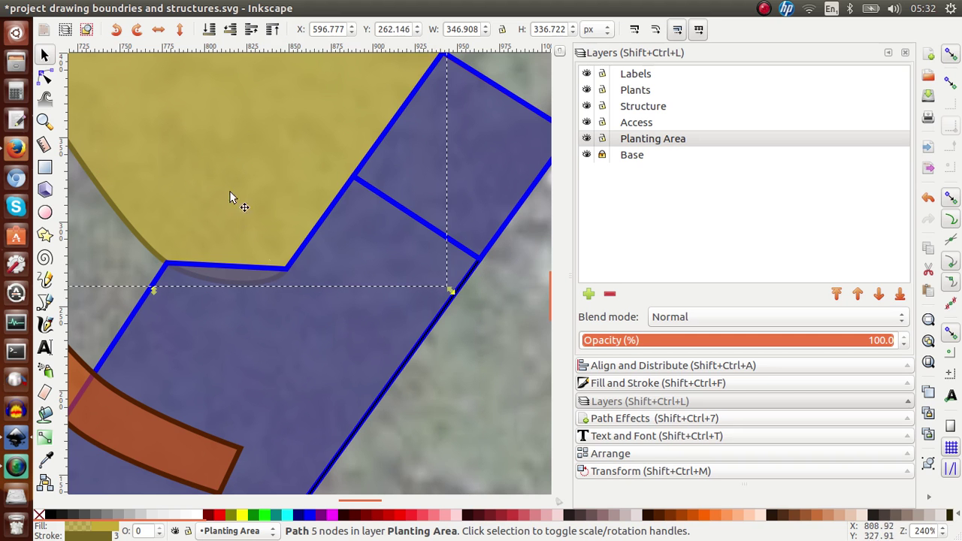
click(286, 329)
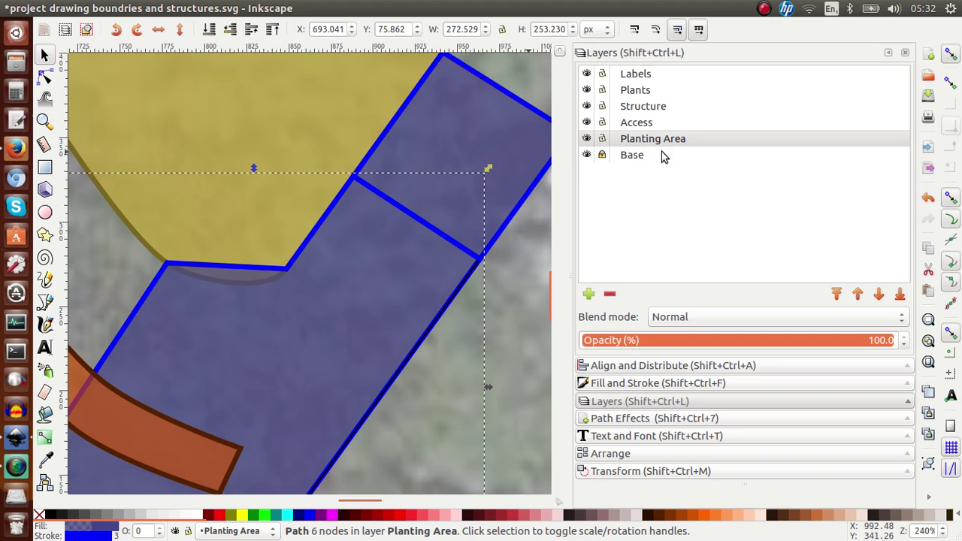
click(306, 104)
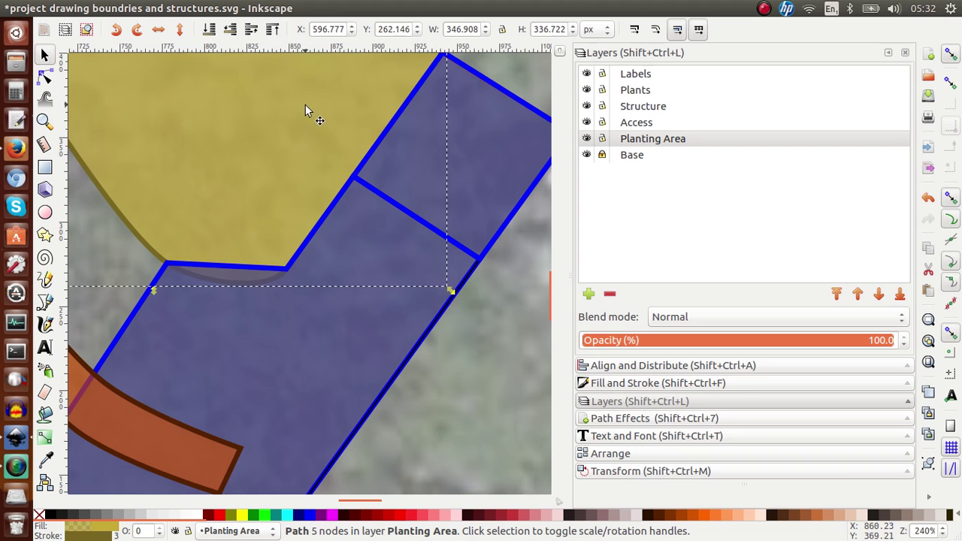
click(485, 132)
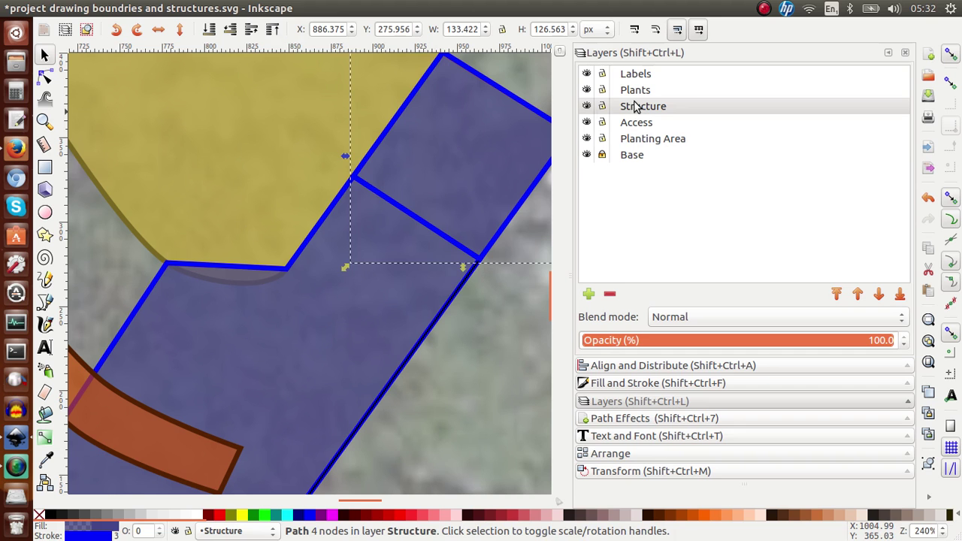
click(200, 173)
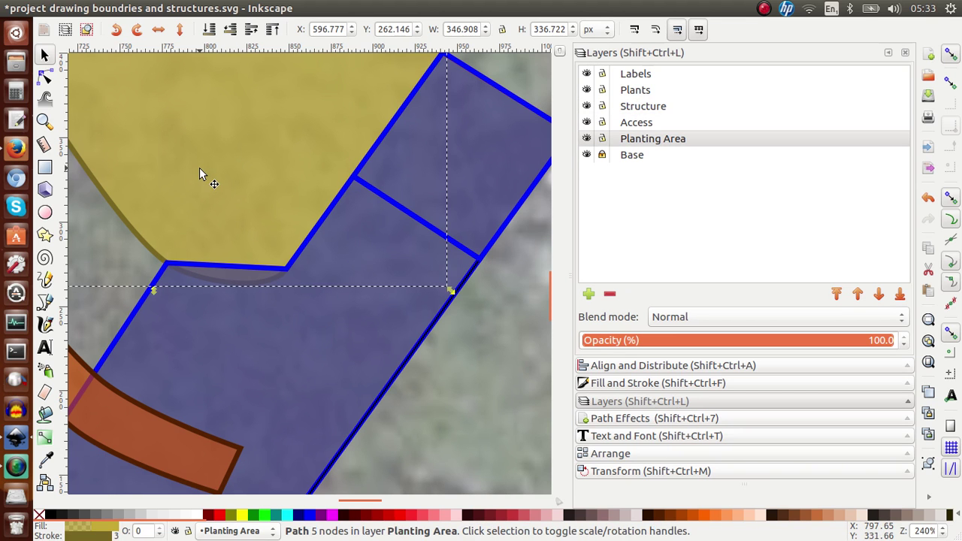
click(244, 345)
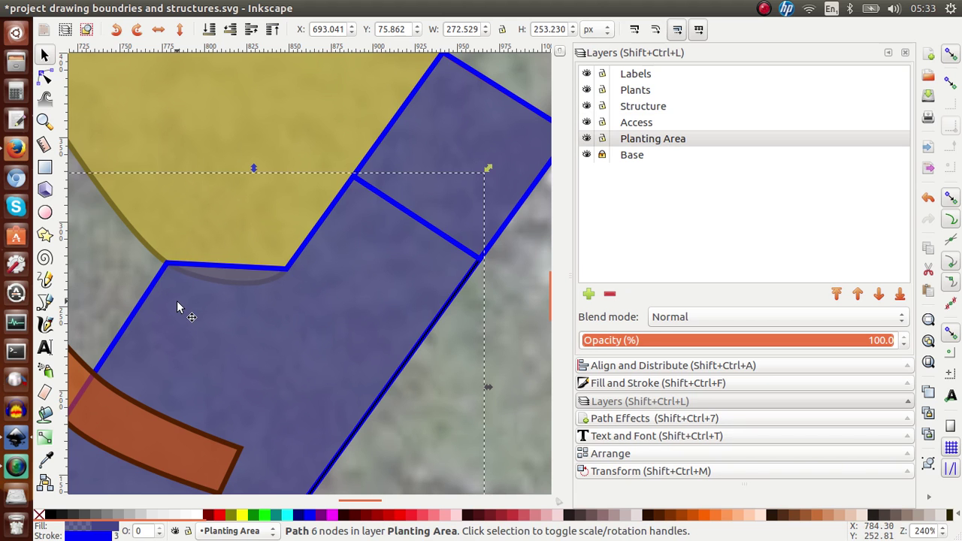
key(plus)
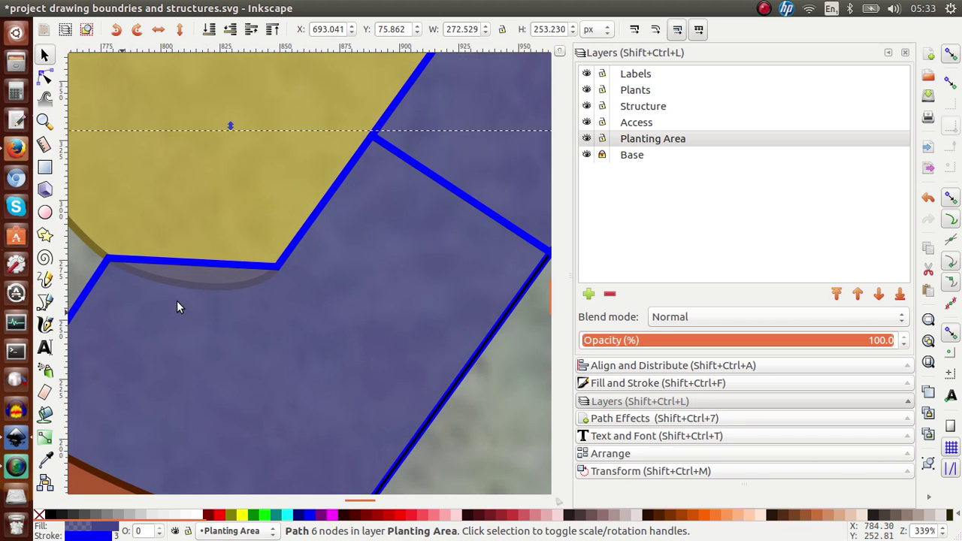
scroll(176, 301, left, 4)
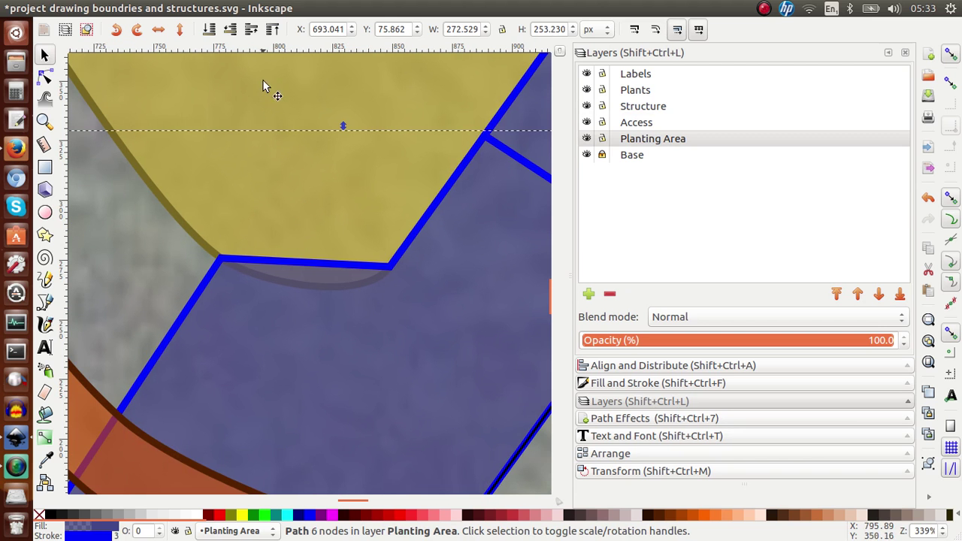
Step: Send the large blue shape to the bottom of its layer, beneath the yellow area
click(231, 30)
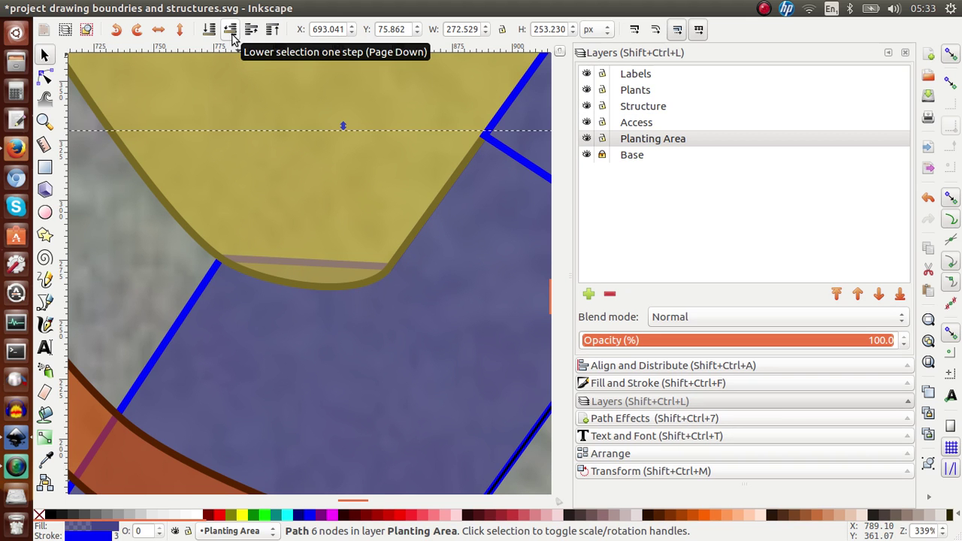
click(249, 36)
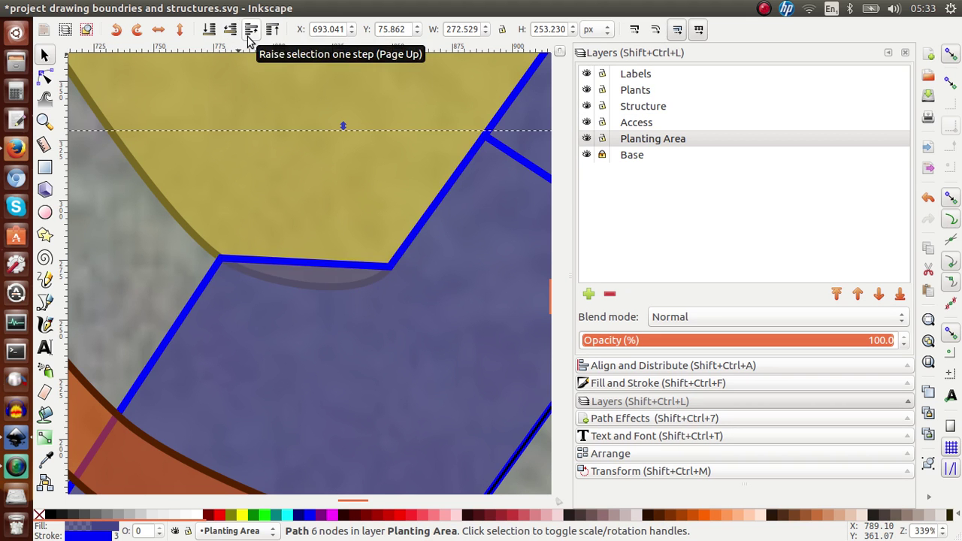
click(232, 38)
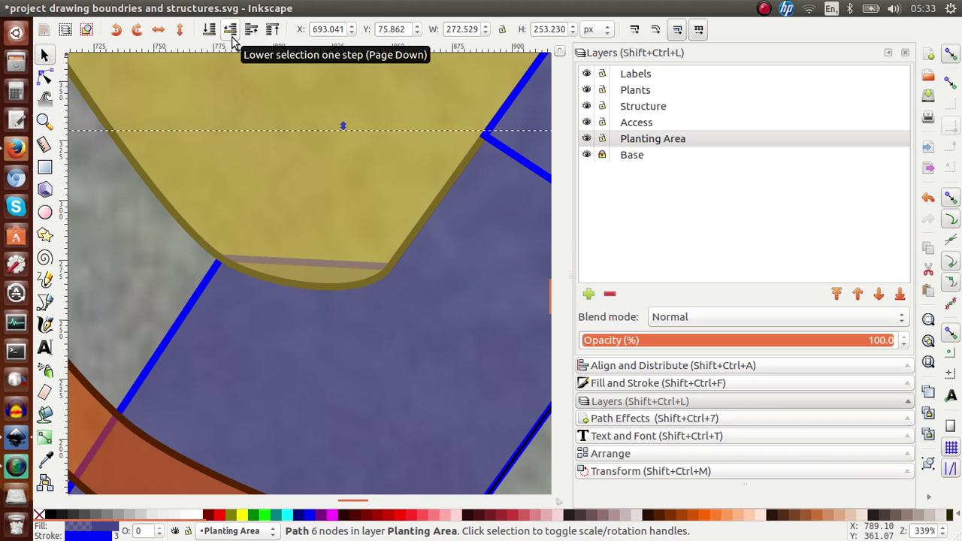
click(271, 31)
click(229, 33)
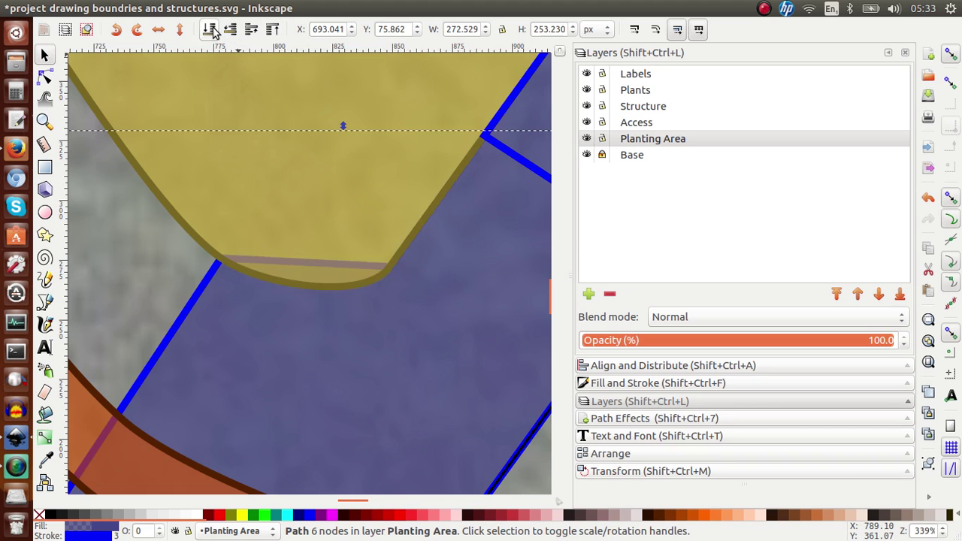
click(272, 30)
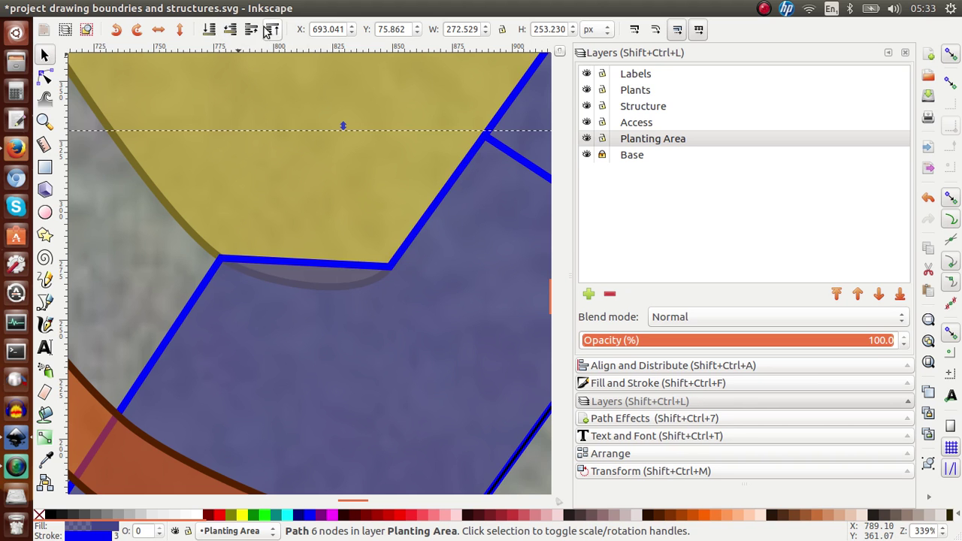
click(211, 30)
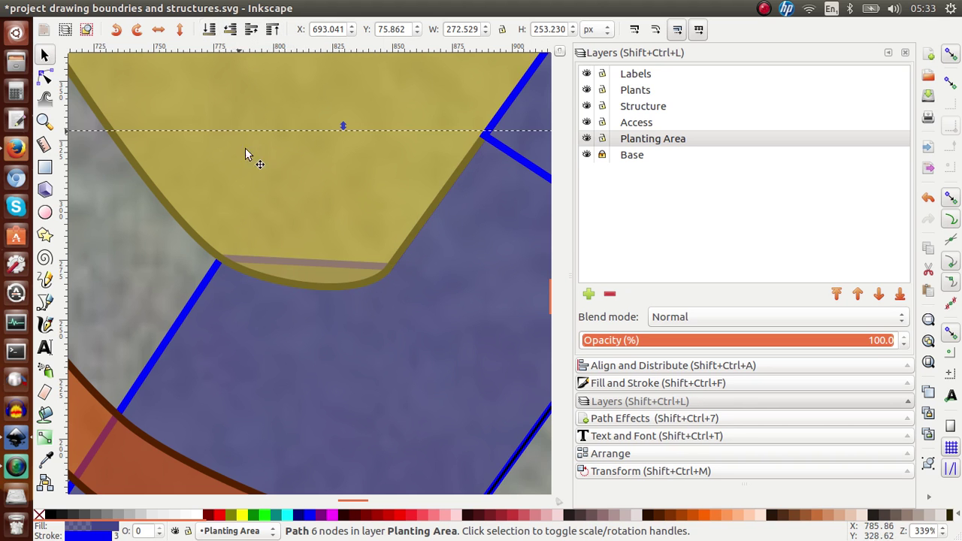
Step: Select the yellow planting area and zoom out to view the whole junction
click(301, 244)
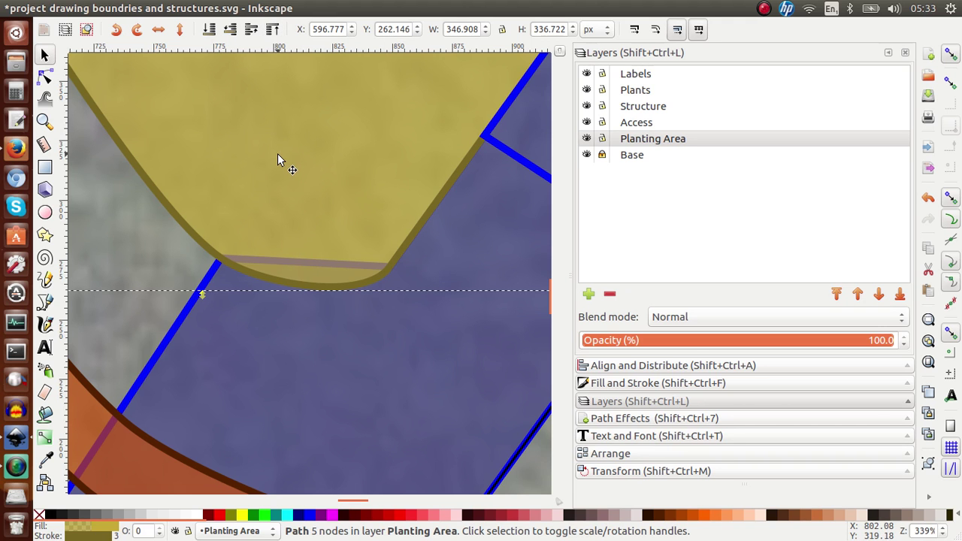
key(minus)
key(minus)
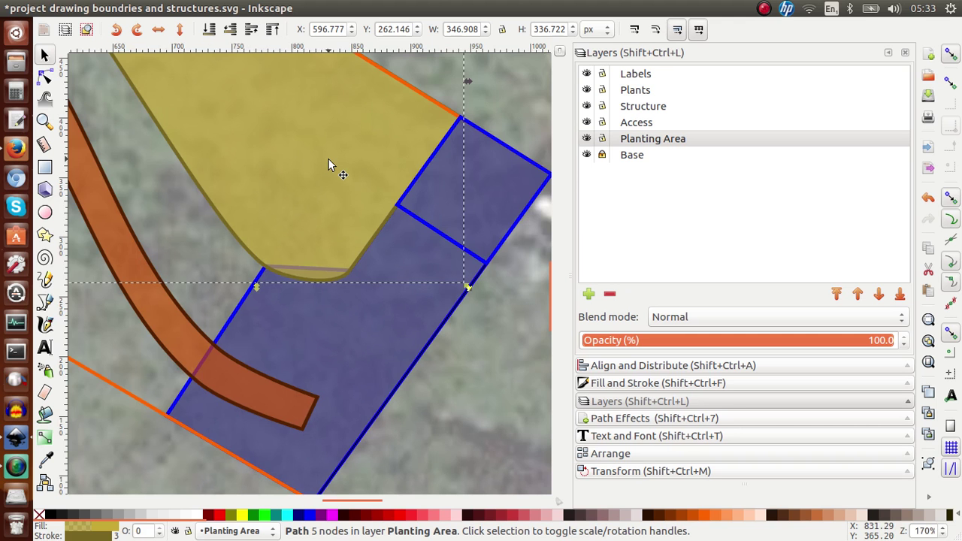
key(ctrl)
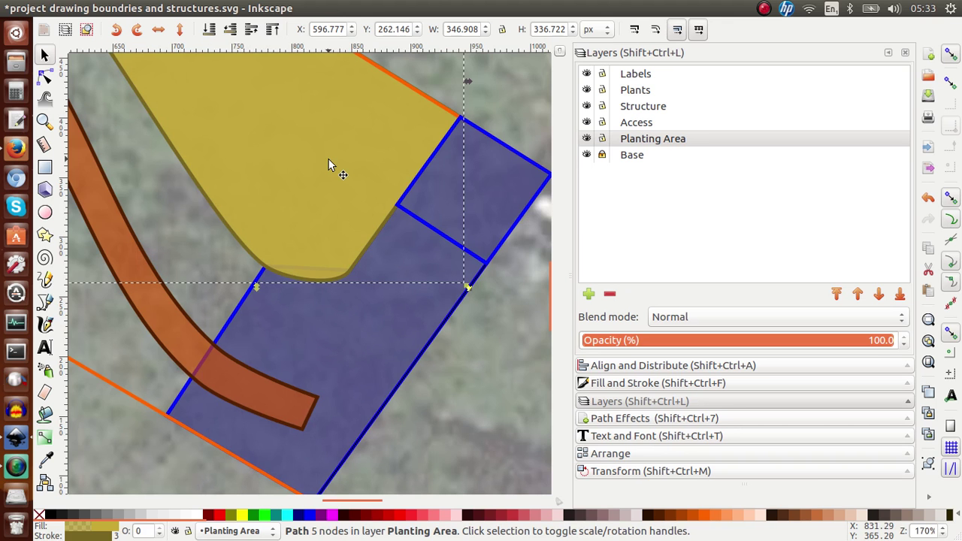
Step: Cut the yellow area's overlap out of the large blue shape with a path Difference
key(shift)
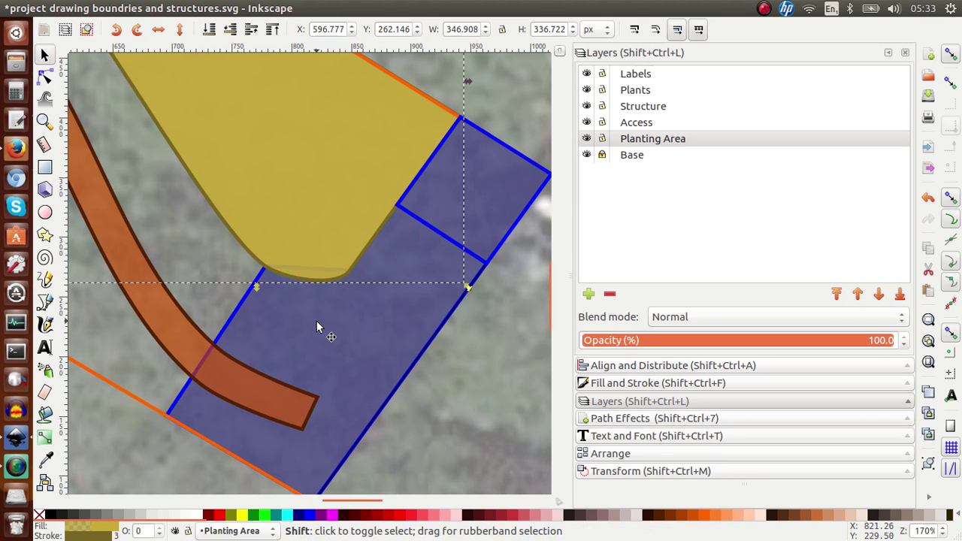
shift+click(316, 326)
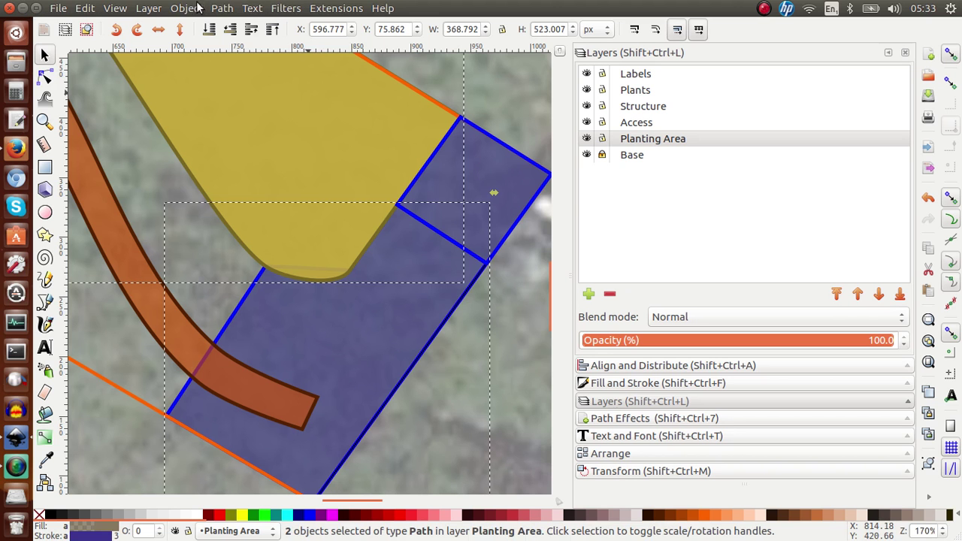
click(222, 7)
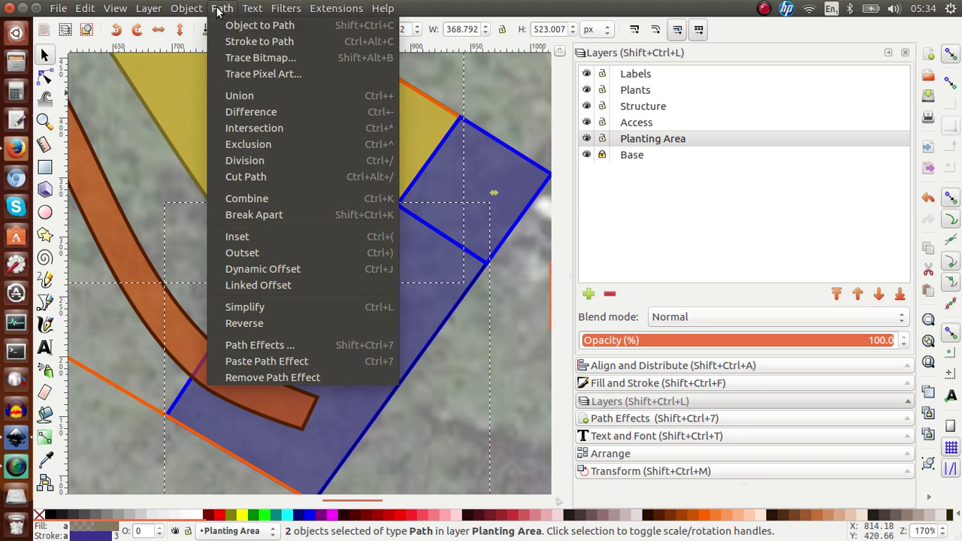
click(249, 110)
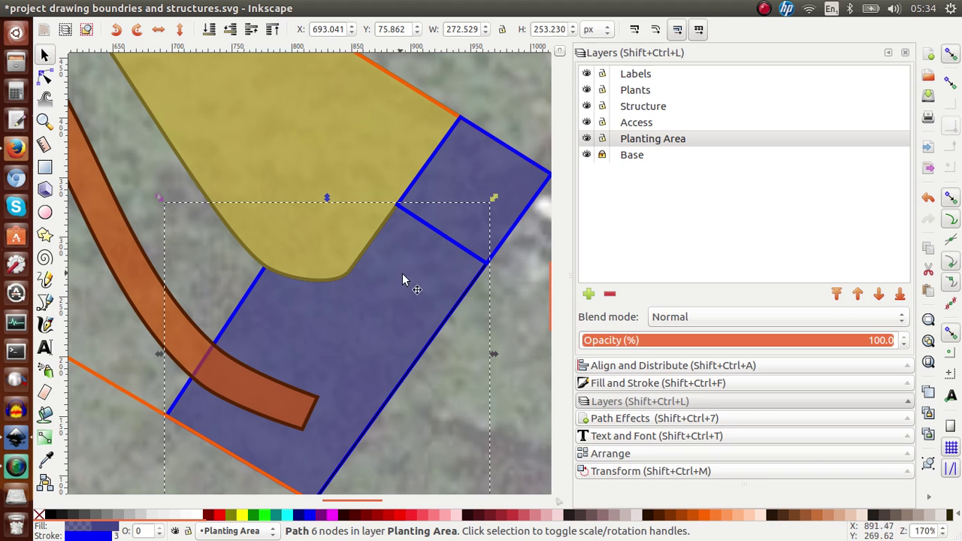
Step: Move the large blue shape into the Structure layer and fit the page in view
click(490, 175)
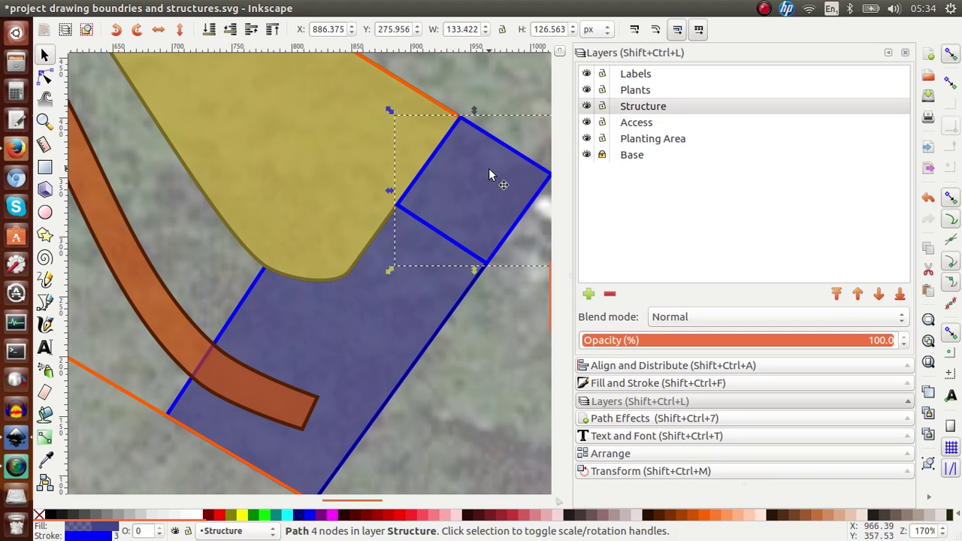
click(399, 299)
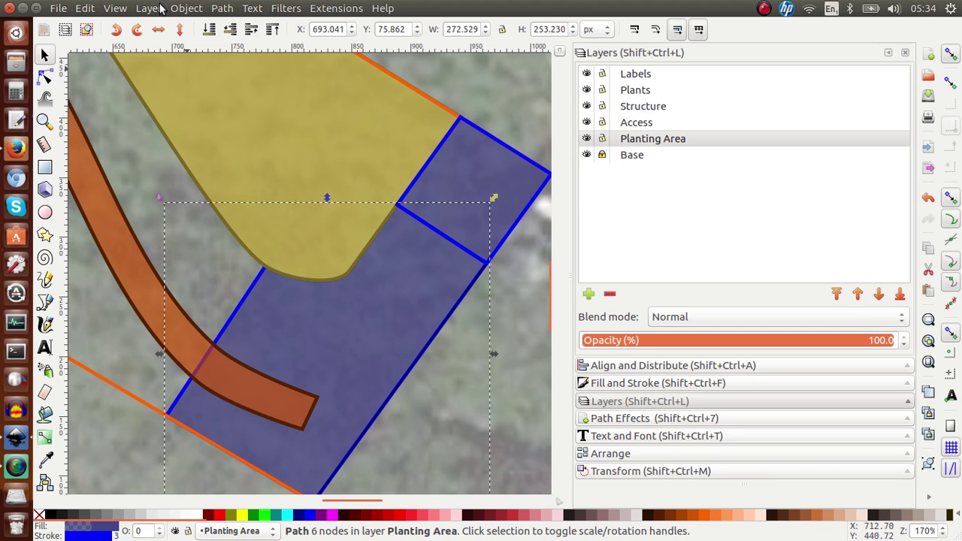
click(150, 8)
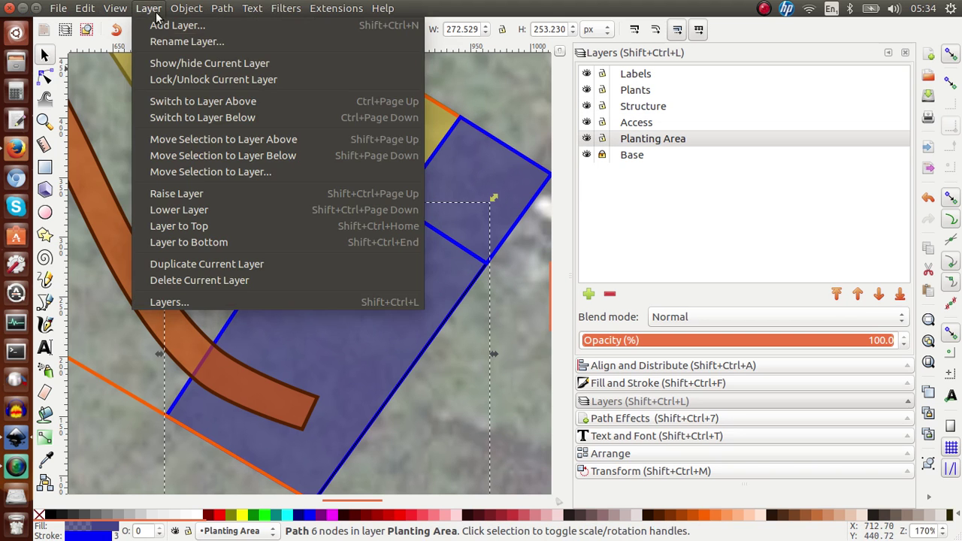
click(207, 170)
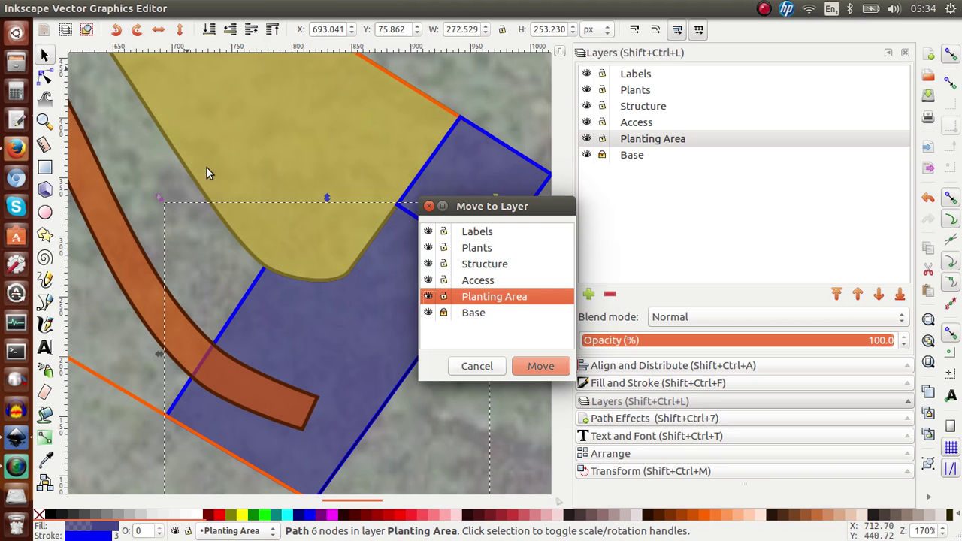
click(482, 263)
click(539, 365)
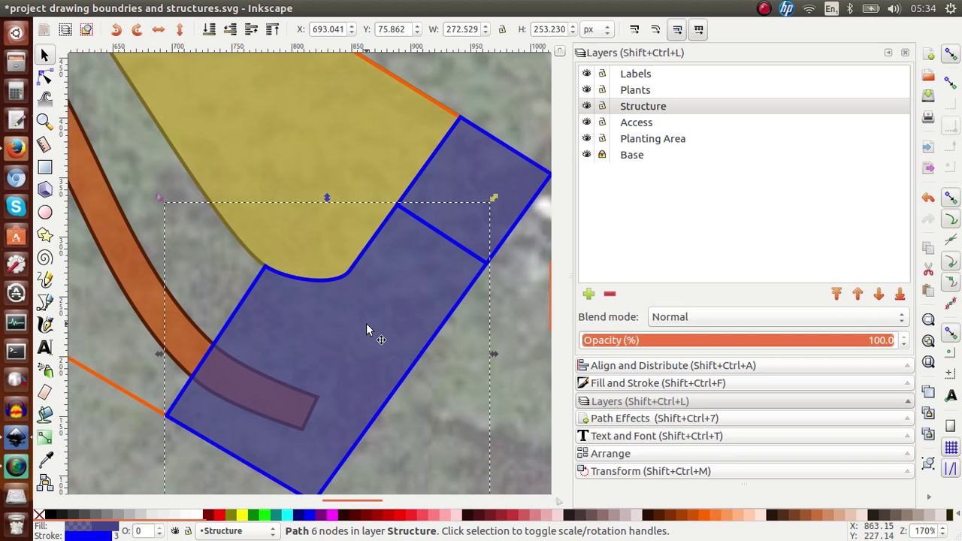
key(5)
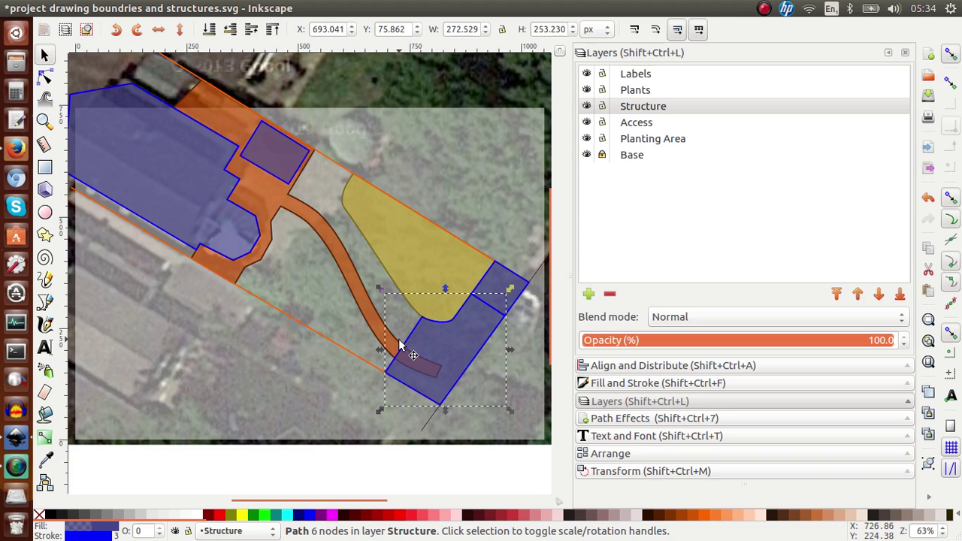
Step: Zoom in on the orange path's end and select the orange Access path
scroll(399, 346, up, 3)
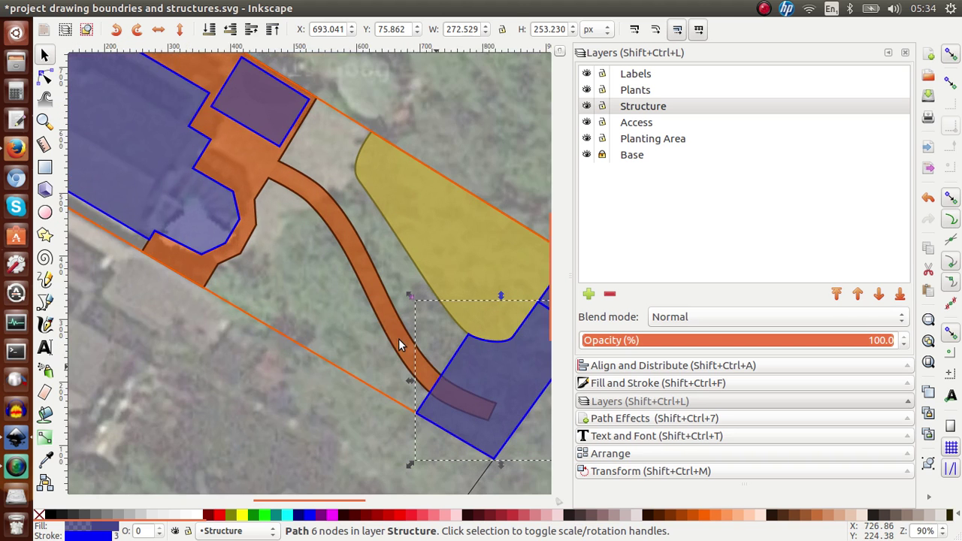
scroll(399, 344, down, 4)
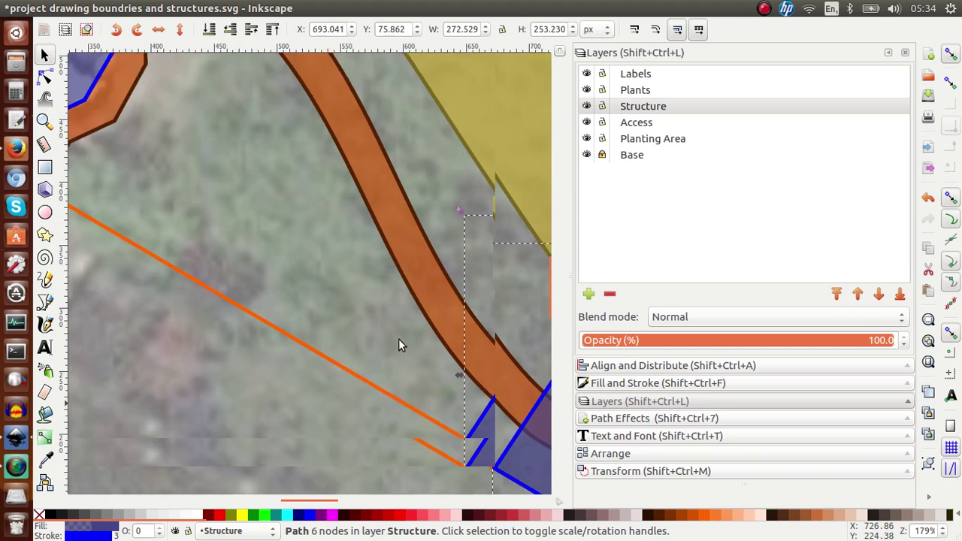
scroll(398, 344, up, 1)
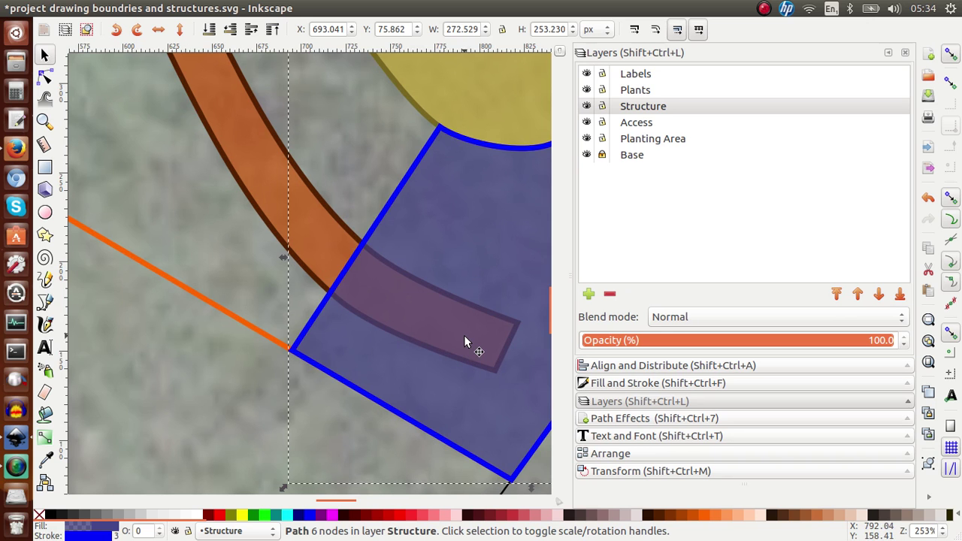
click(330, 219)
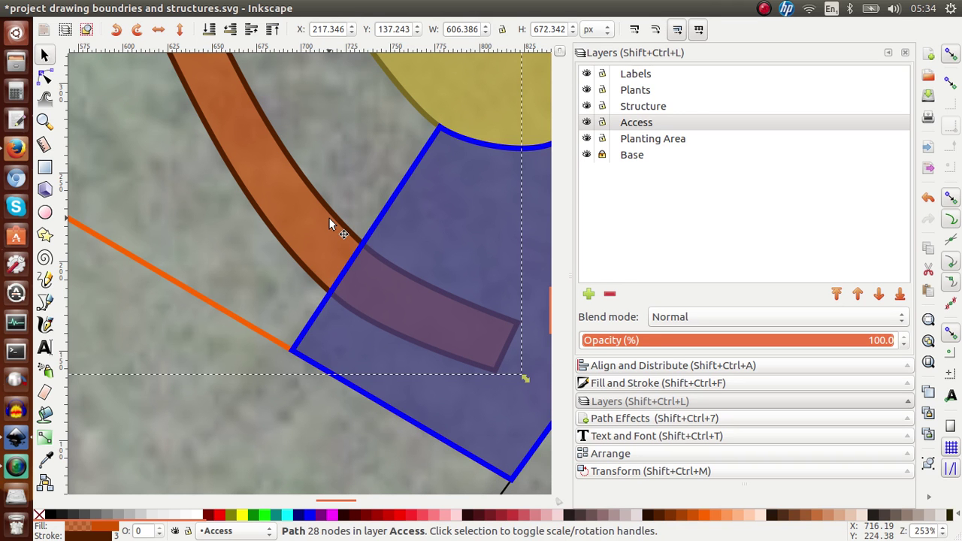
Step: With the Node tool, drag the orange path's end nodes back out of the blue structure
key(n)
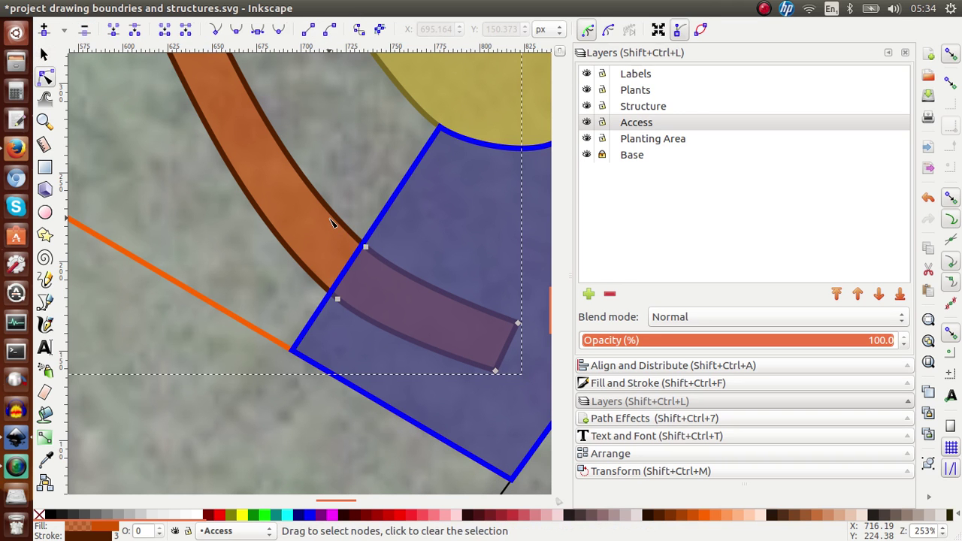
click(509, 346)
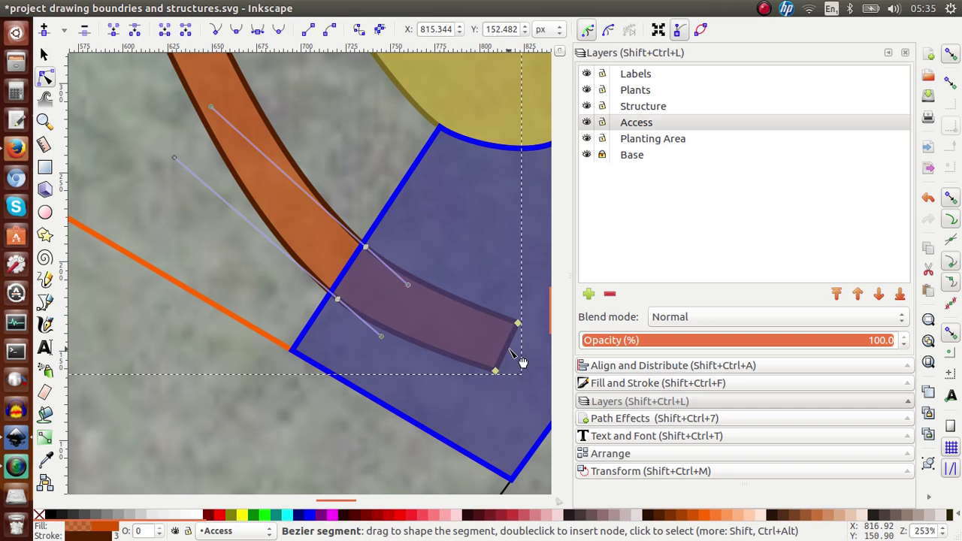
mouse_move(507, 348)
mouse_down()
mouse_move(487, 351)
mouse_move(468, 333)
mouse_move(507, 319)
mouse_move(542, 369)
mouse_move(500, 356)
mouse_move(483, 338)
mouse_move(489, 349)
mouse_up()
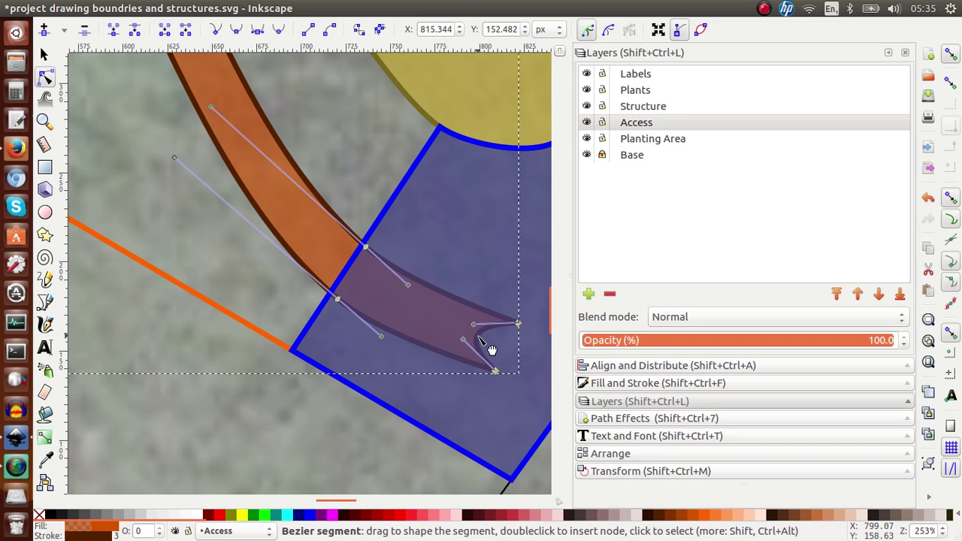
key(Escape)
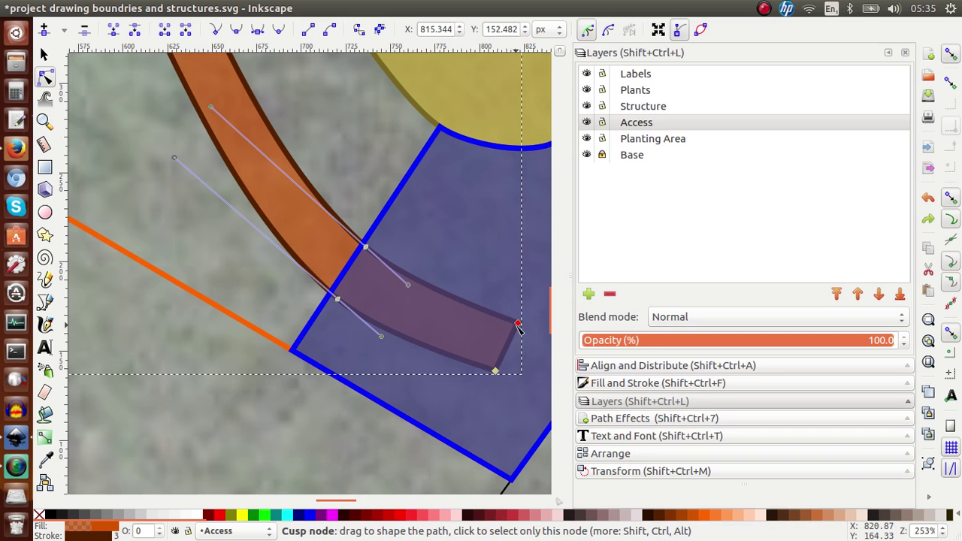
drag(519, 329, 496, 334)
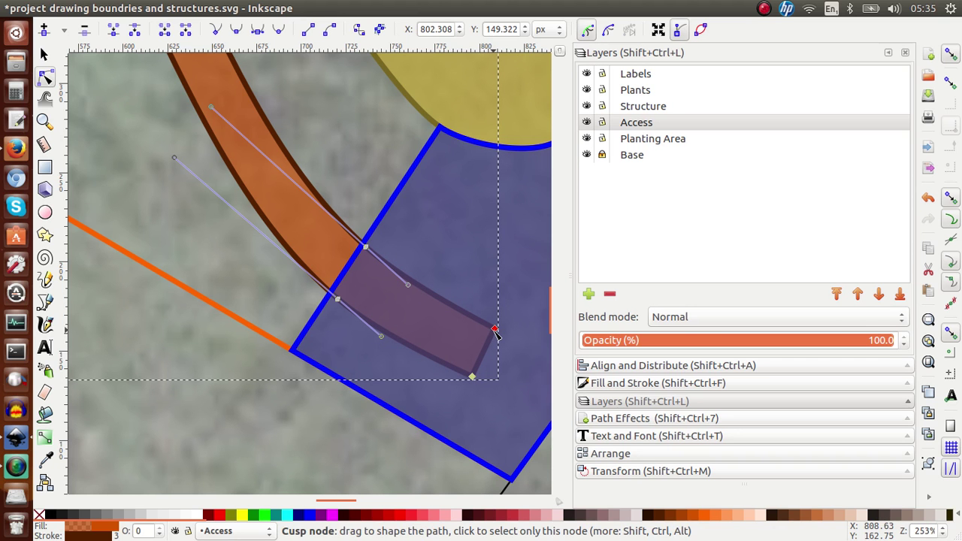
shift+click(338, 300)
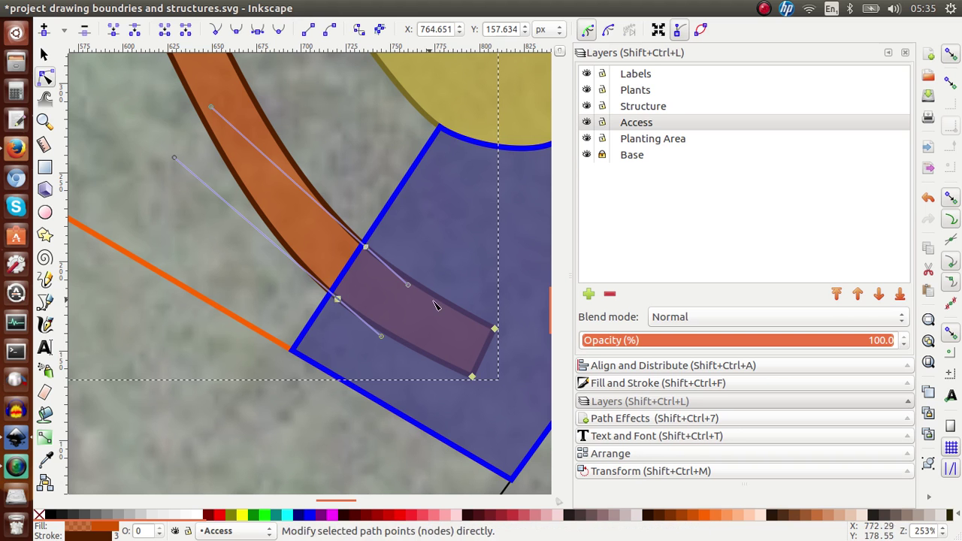
shift+click(364, 247)
drag(366, 248, 235, 108)
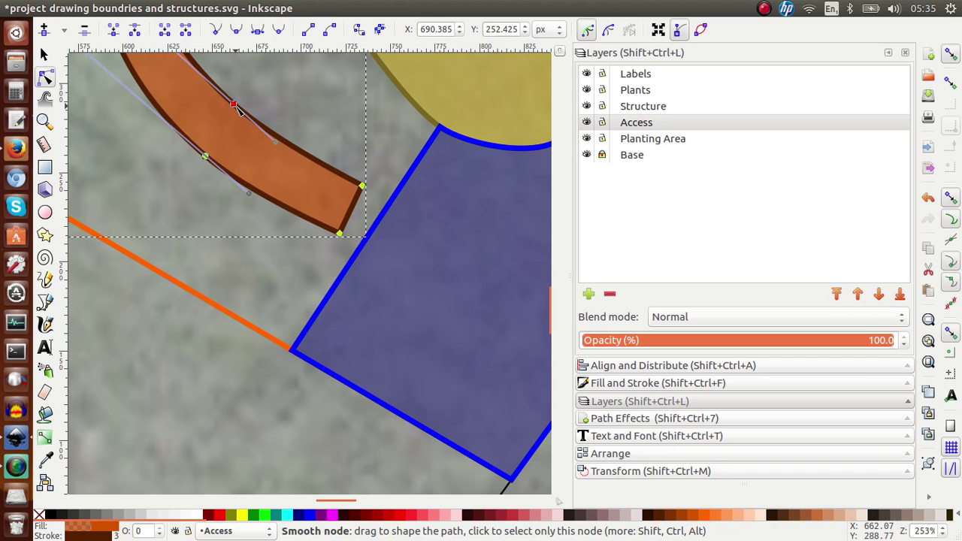
key(Left)
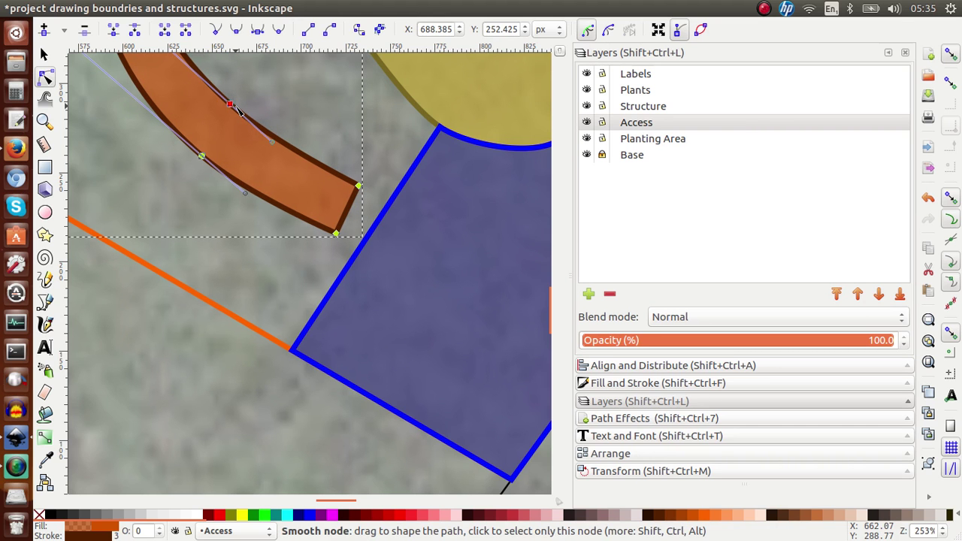
key(5)
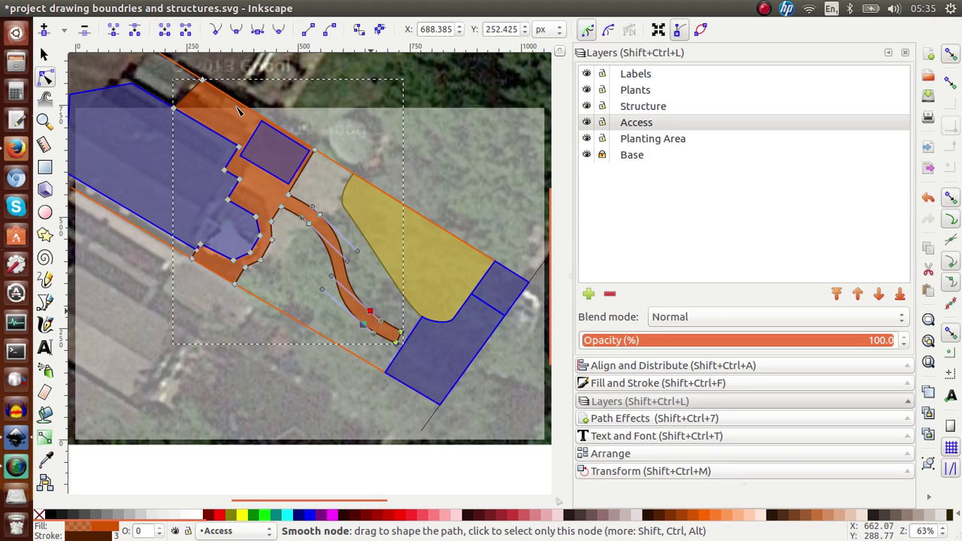
Step: Drag the selected lower-curve nodes so the orange Access path's end reaches the blue structure
scroll(237, 112, up, 1)
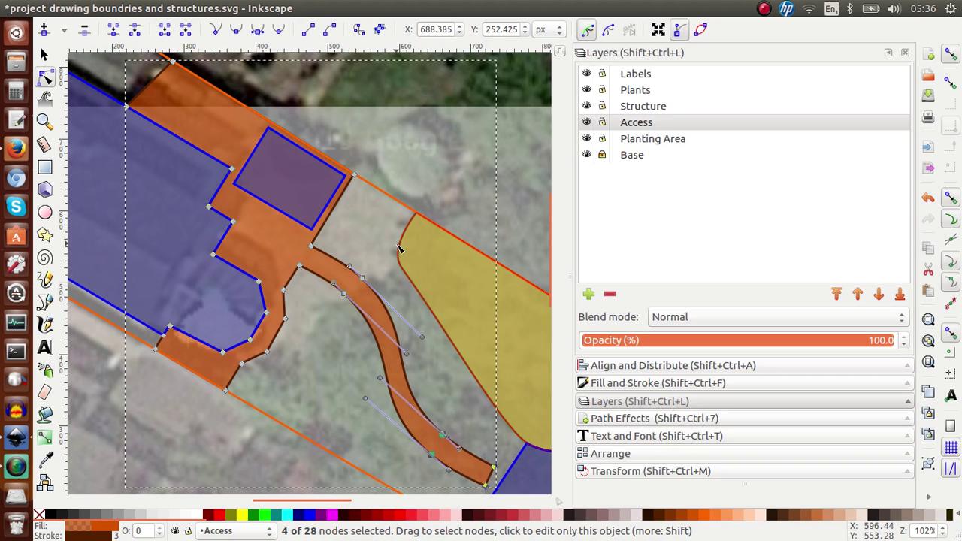
scroll(399, 248, down, 4)
scroll(399, 248, right, 2)
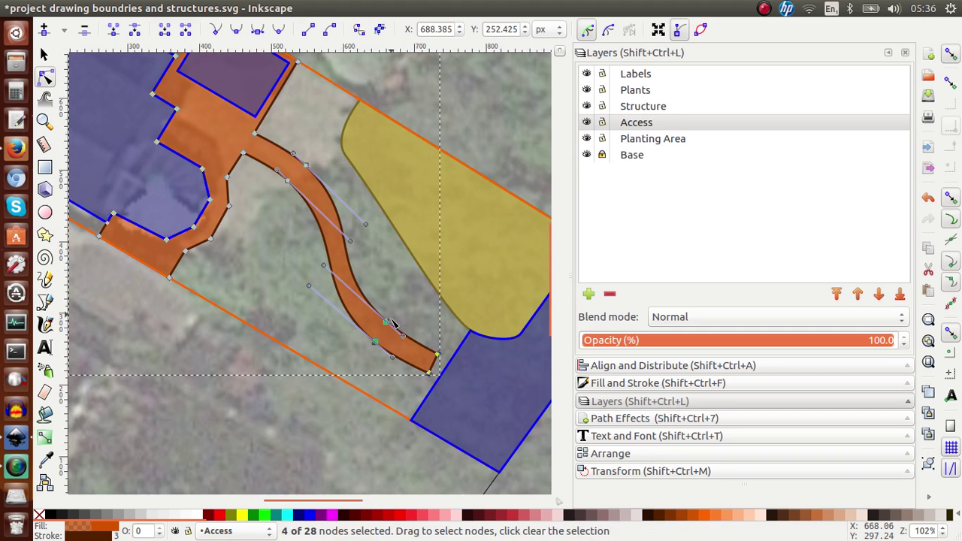
mouse_move(378, 346)
mouse_down()
mouse_move(347, 367)
mouse_move(376, 347)
mouse_move(387, 316)
mouse_move(395, 323)
mouse_move(375, 335)
mouse_move(389, 301)
mouse_move(365, 326)
mouse_move(384, 350)
mouse_move(364, 318)
mouse_move(375, 346)
mouse_move(395, 355)
mouse_up()
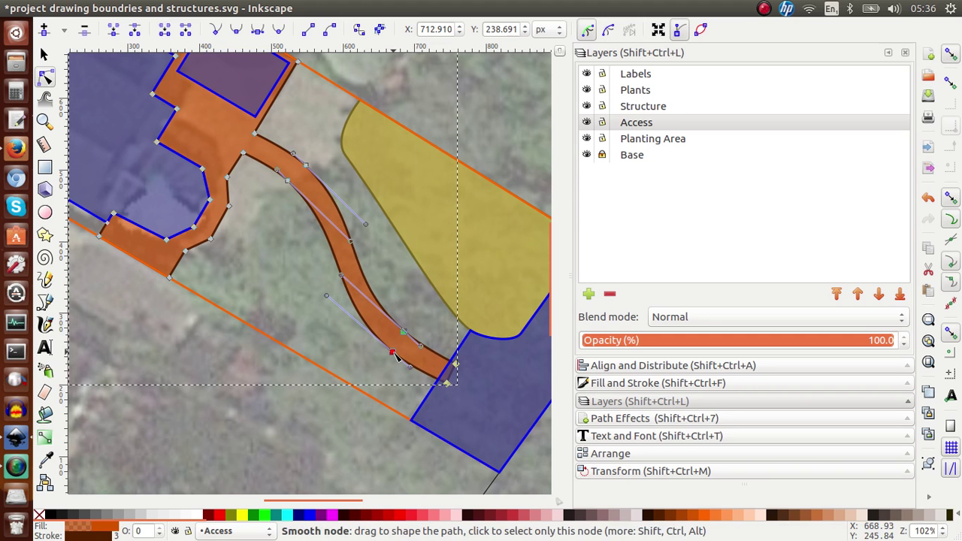
ctrl+scroll(397, 355, up, 3)
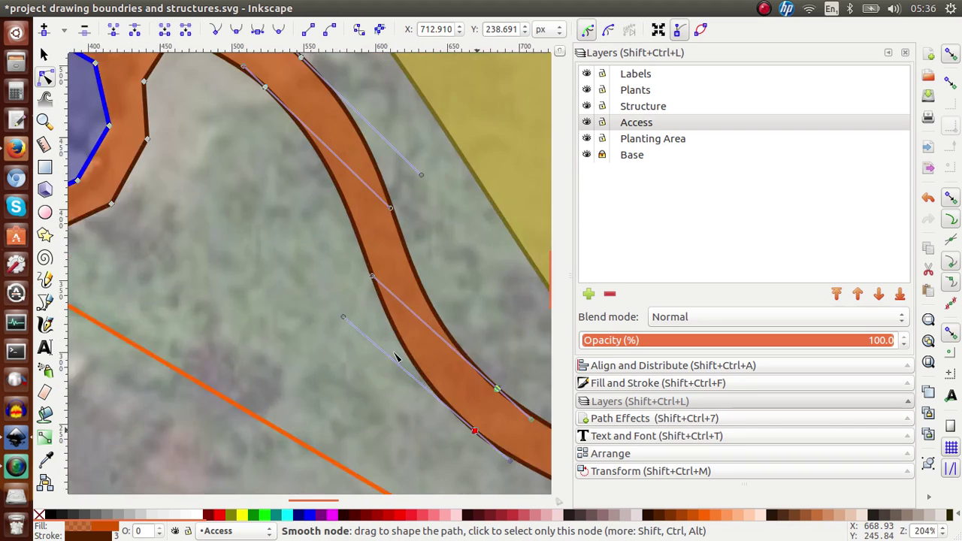
scroll(397, 356, down, 5)
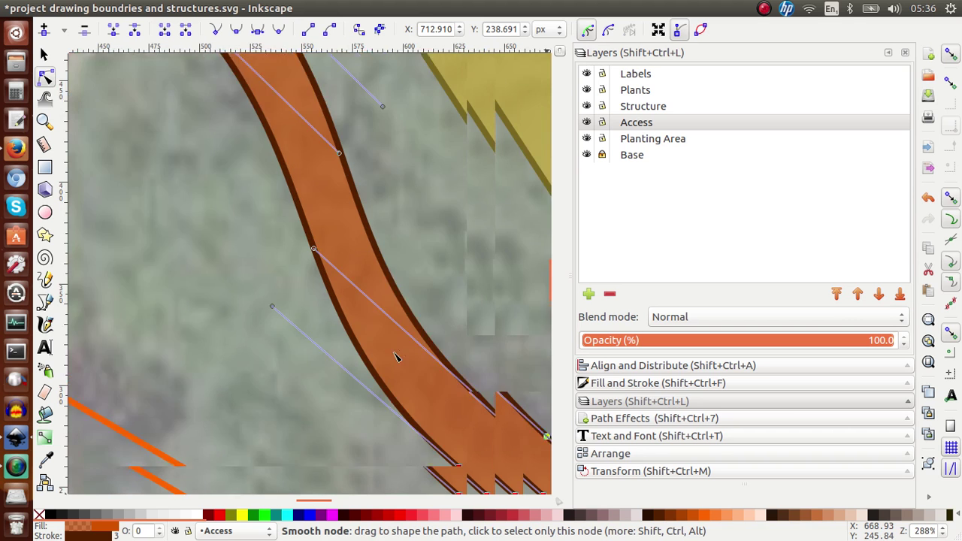
scroll(397, 357, right, 8)
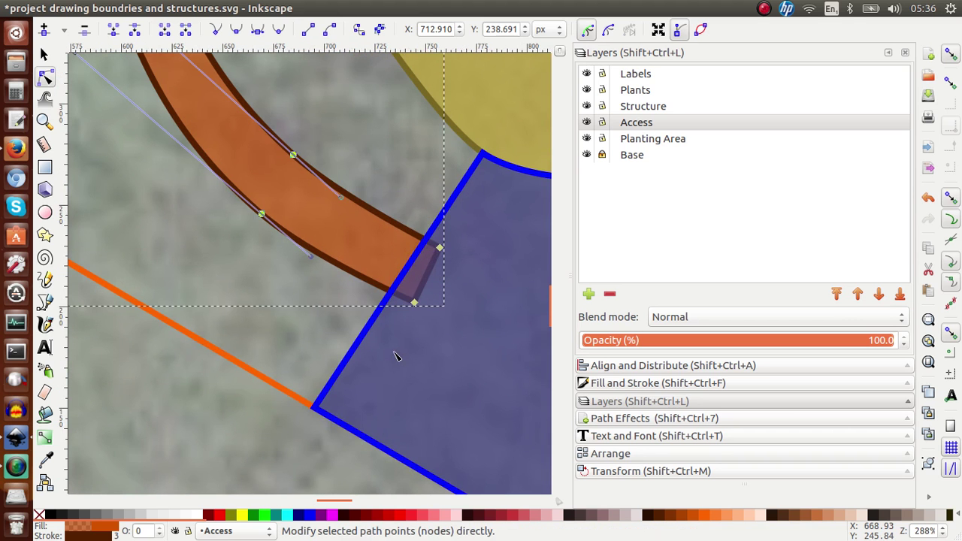
Step: Pull both tip corner nodes of the orange path back so they sit on the blue edge
click(414, 304)
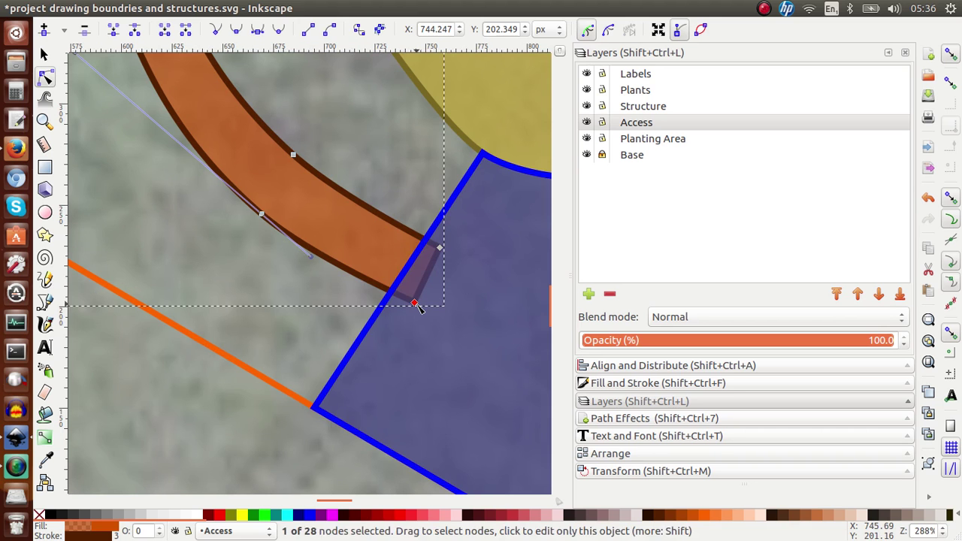
click(434, 271)
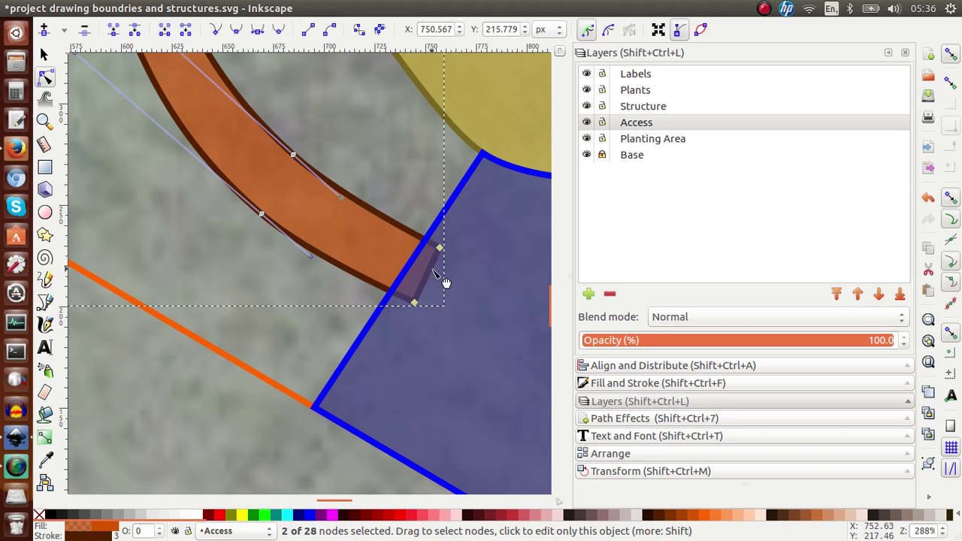
drag(440, 249, 422, 249)
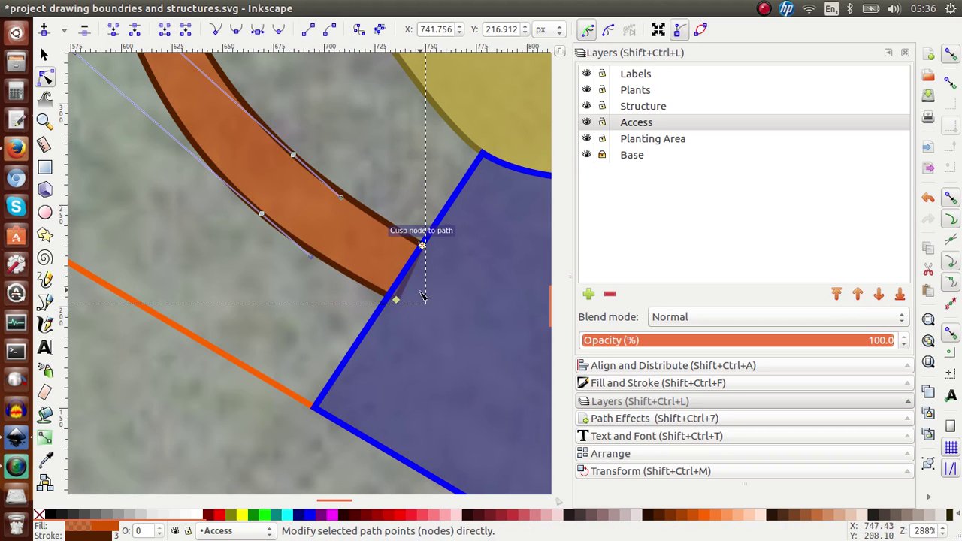
click(397, 300)
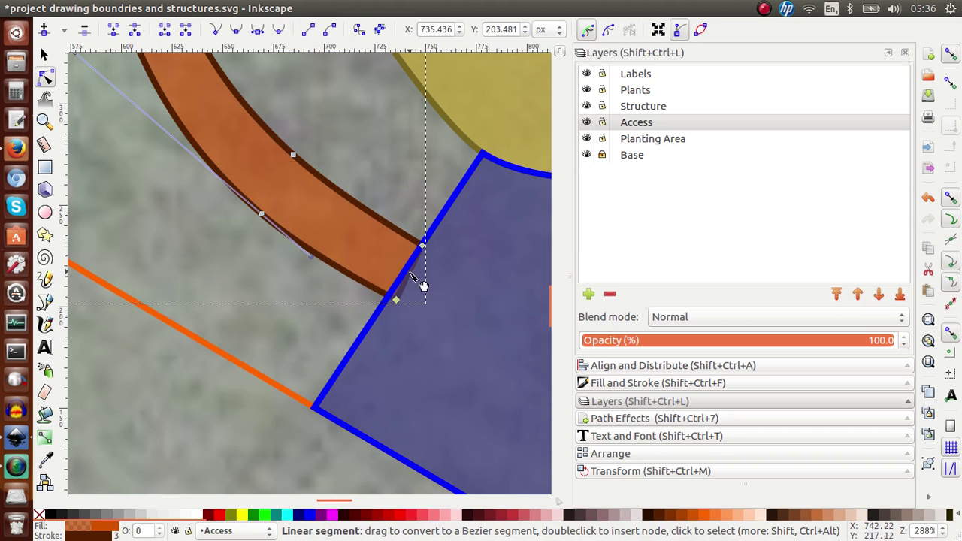
drag(396, 300, 390, 301)
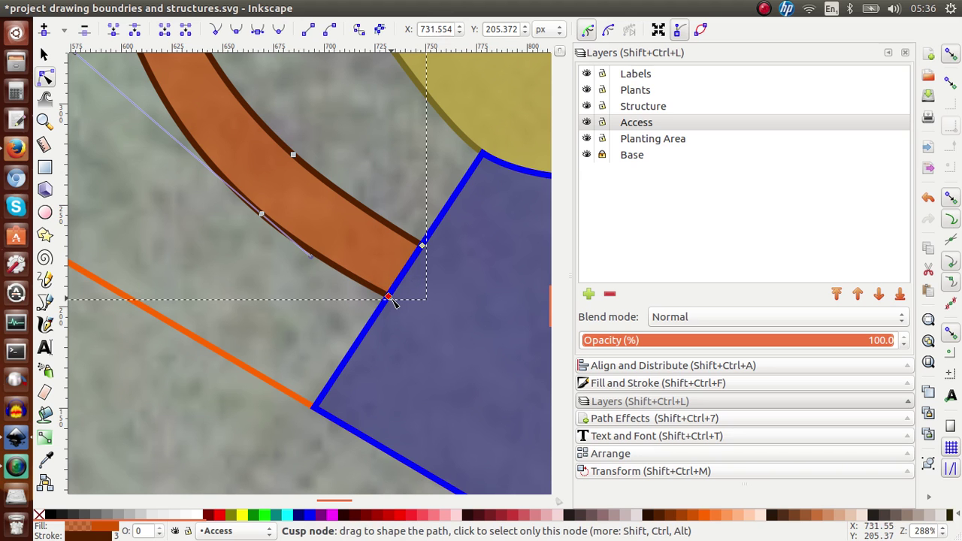
Step: Insert a node on the orange path's lower bend and drag it to follow the photo's track
key(1)
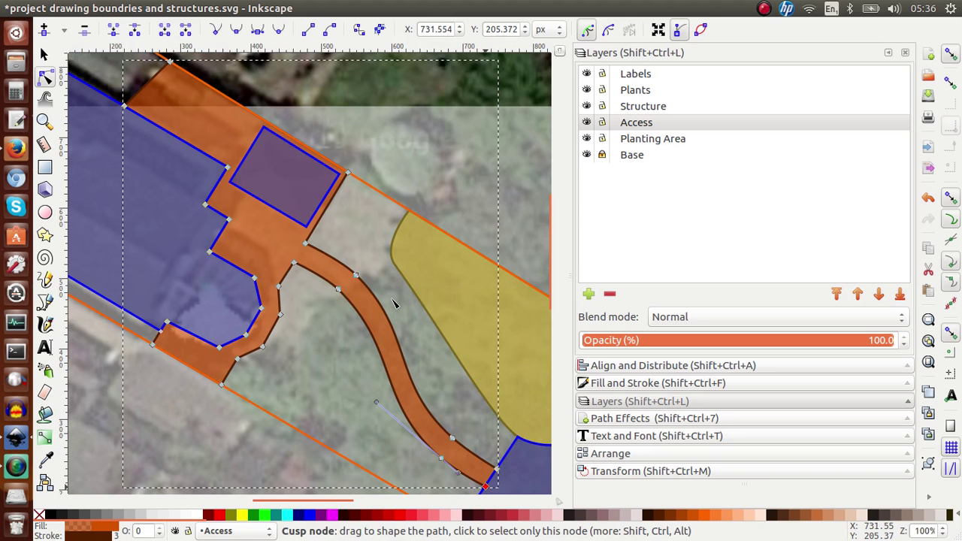
scroll(393, 302, down, 3)
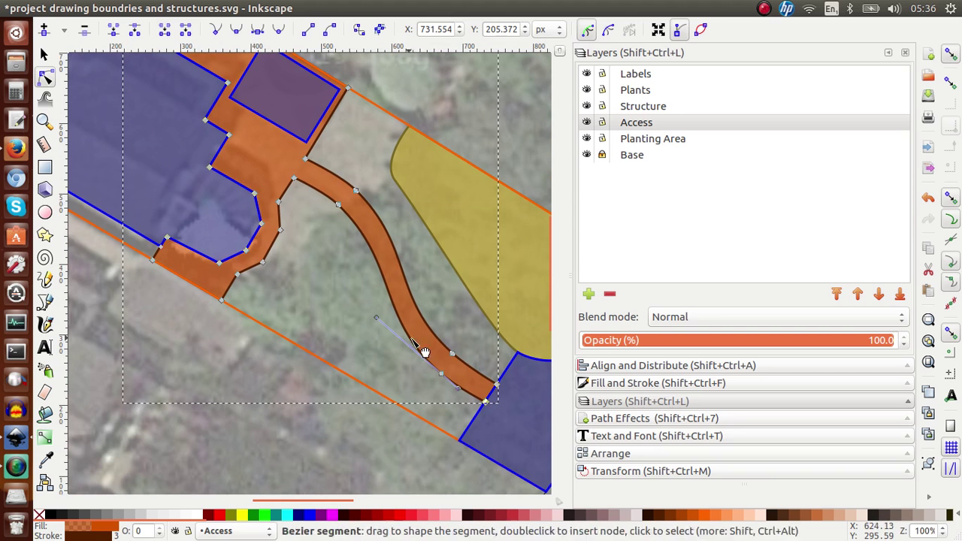
double_click(452, 352)
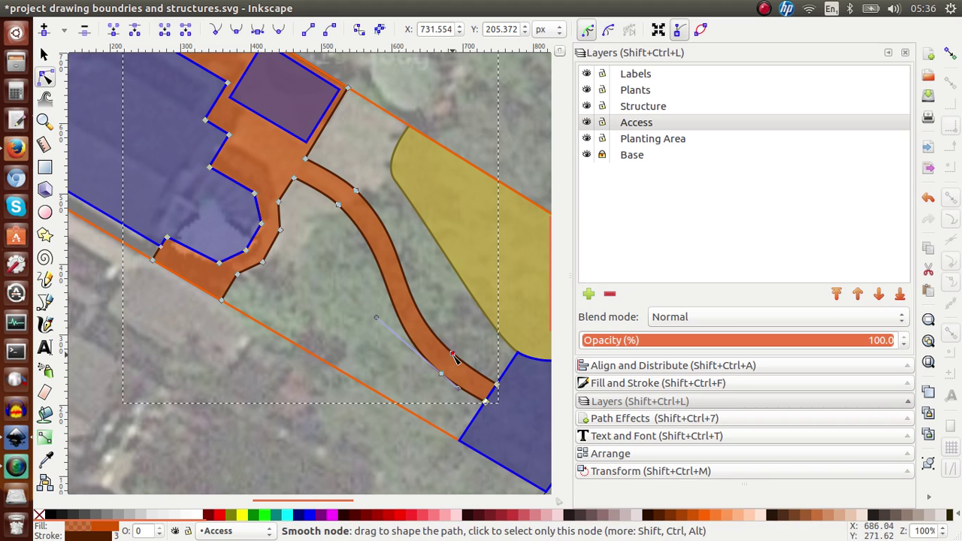
drag(454, 360, 461, 387)
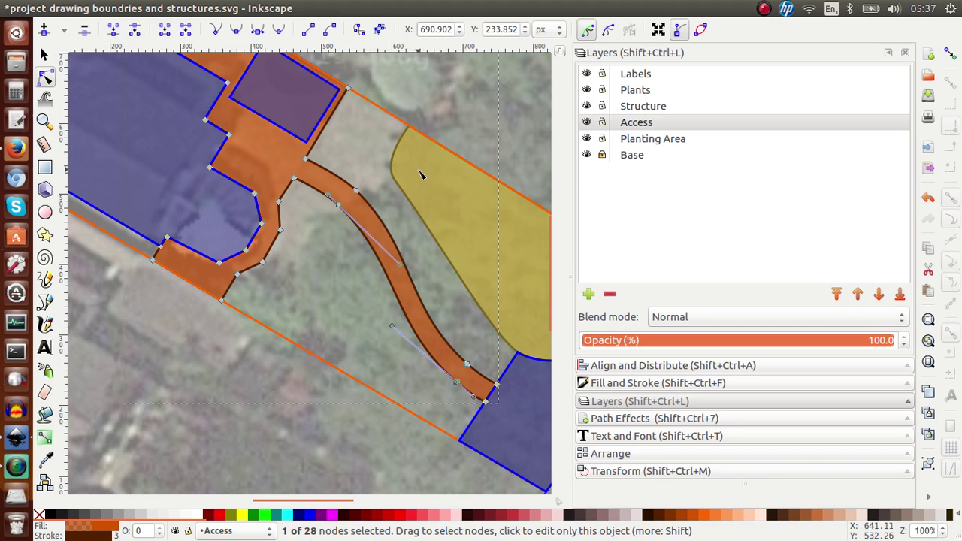
Step: Shift the yellow planting area's left-edge node slightly rightward
click(398, 155)
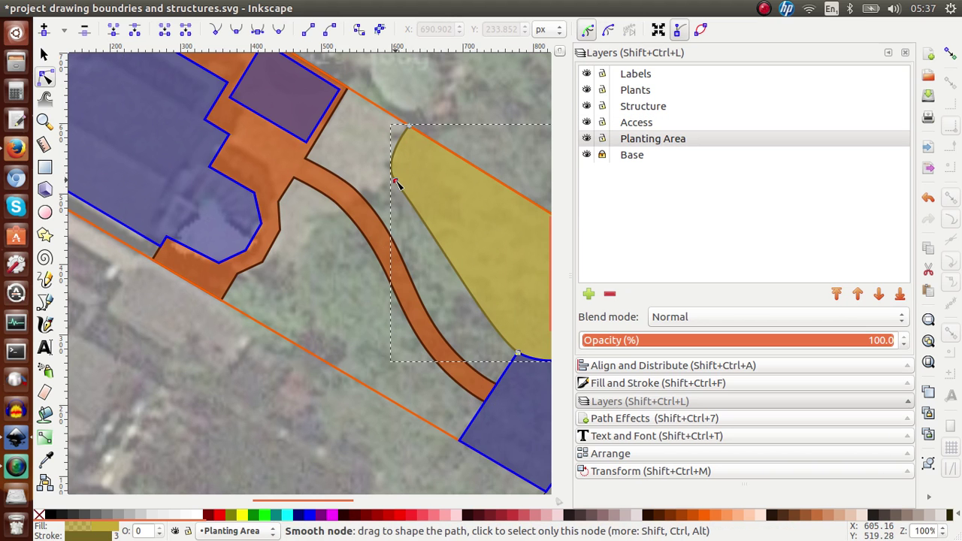
drag(398, 182, 405, 184)
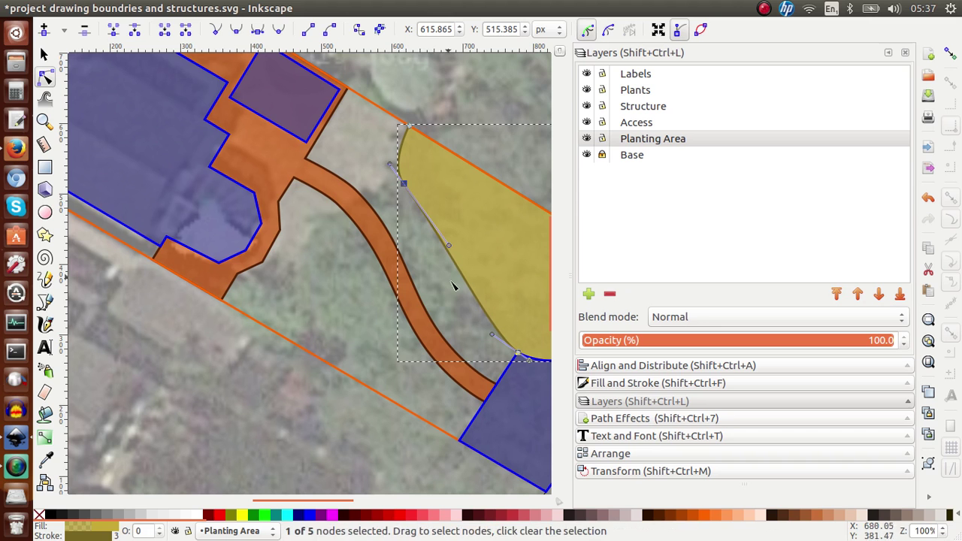
click(479, 302)
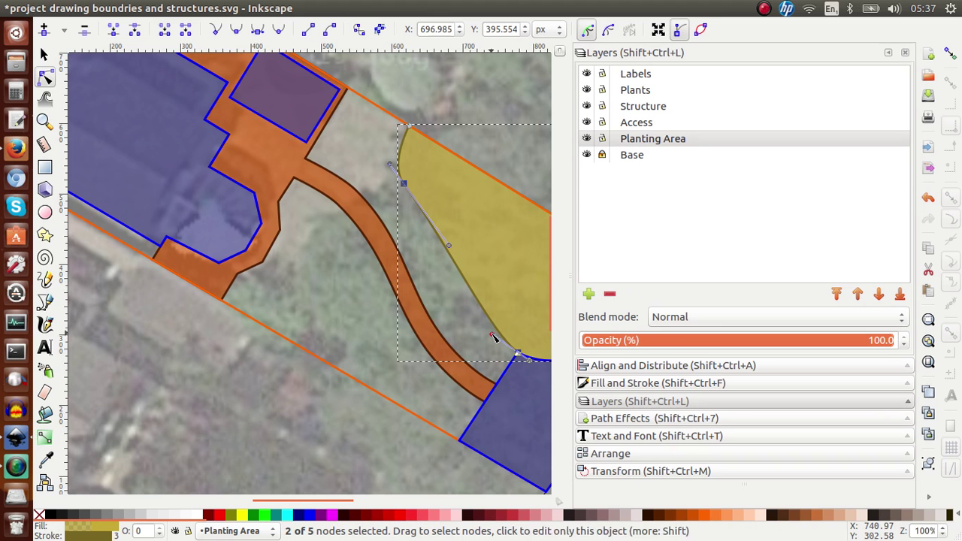
click(491, 336)
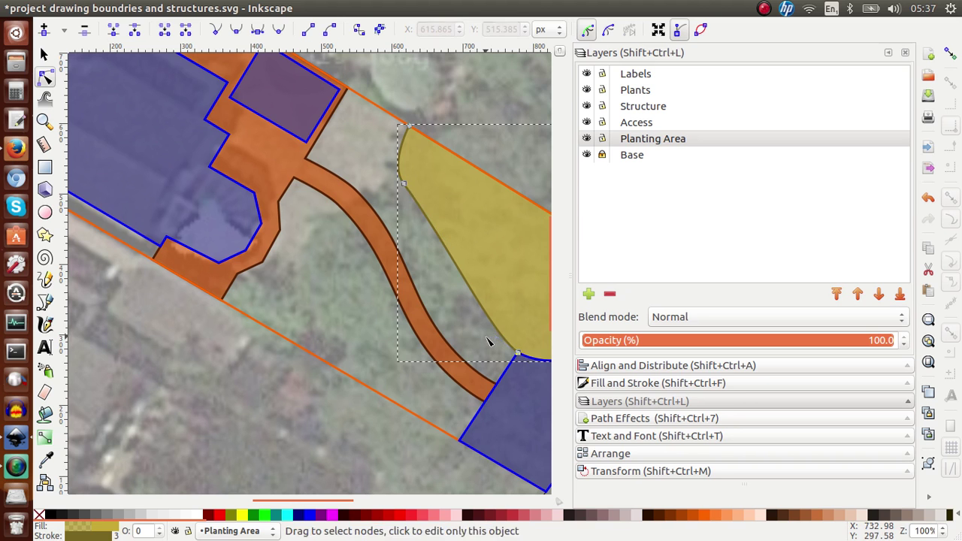
Step: Add a new node midway along the yellow area's lower-left curved segment
click(509, 340)
drag(492, 336, 489, 361)
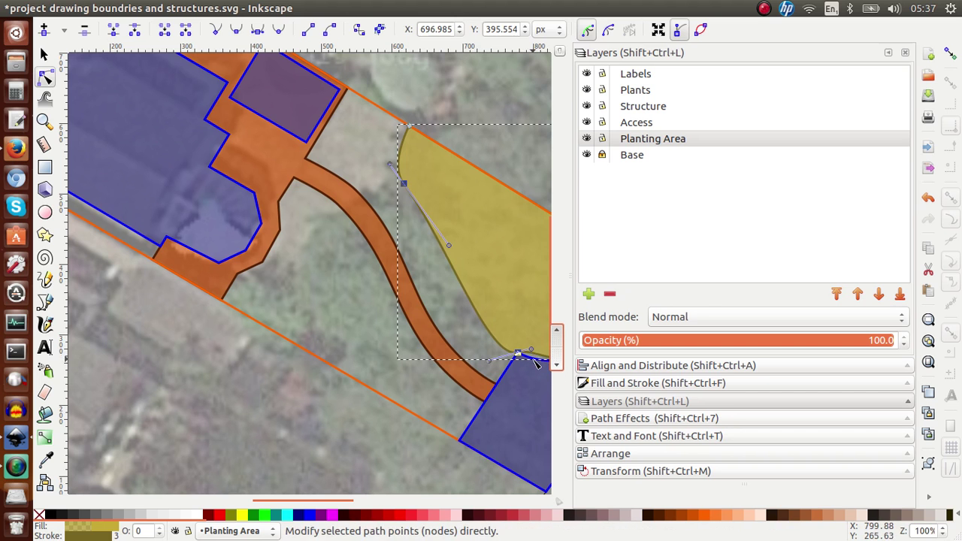
key(ctrl+z)
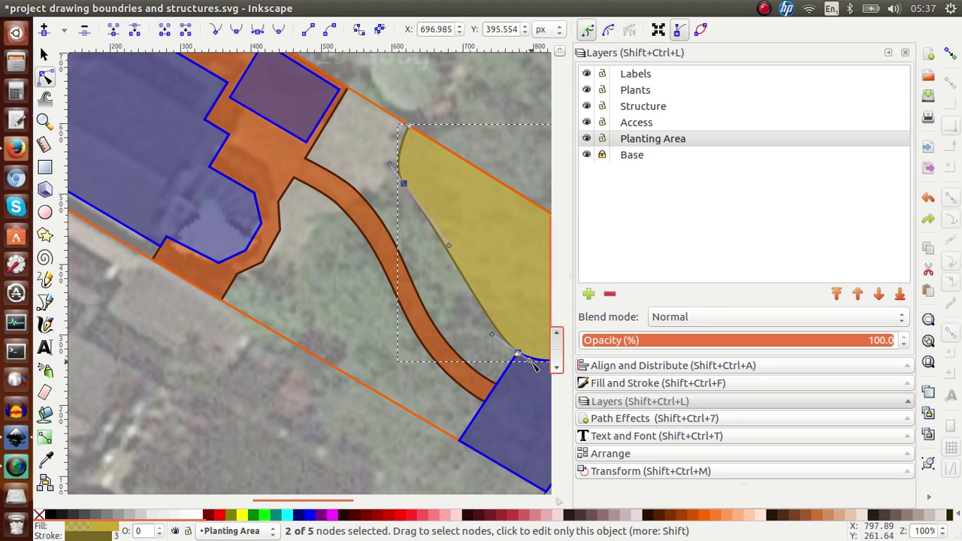
click(476, 292)
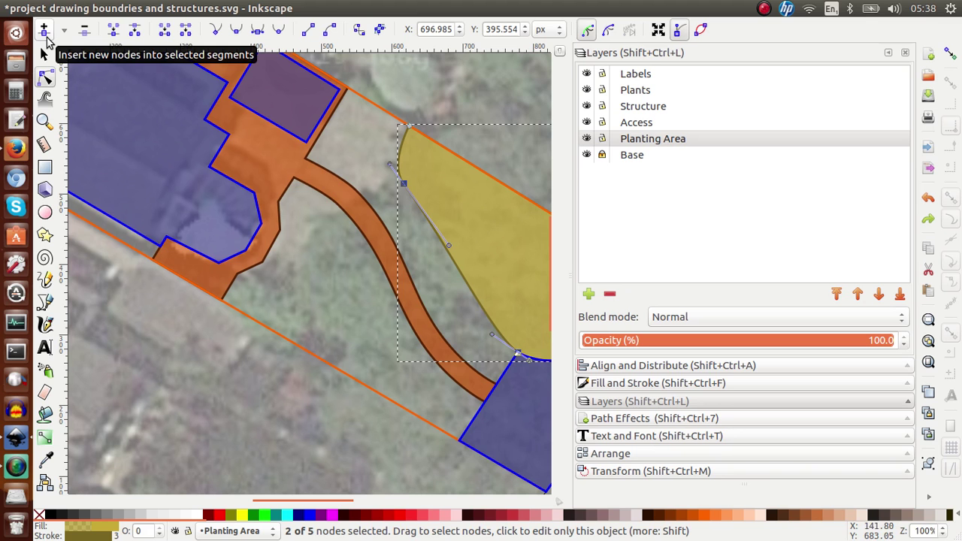
click(44, 30)
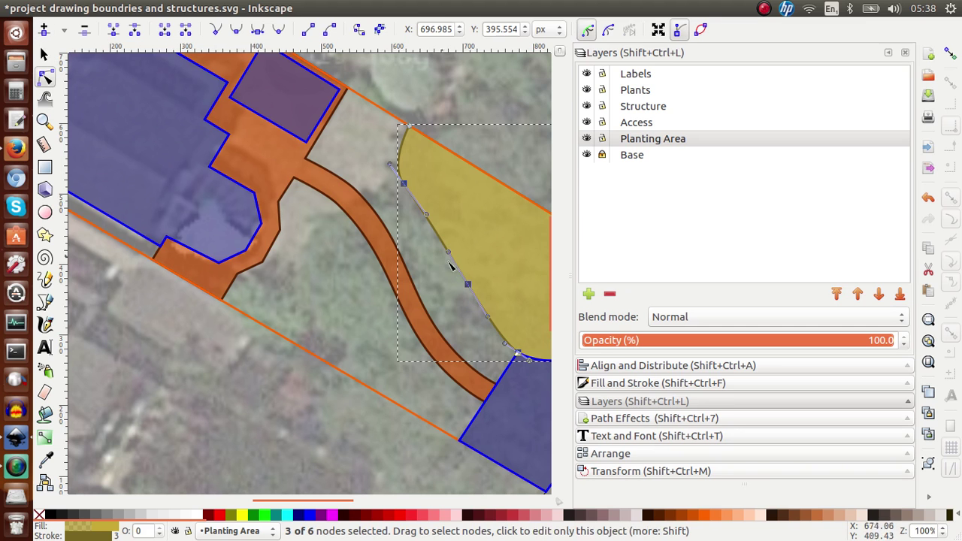
click(467, 285)
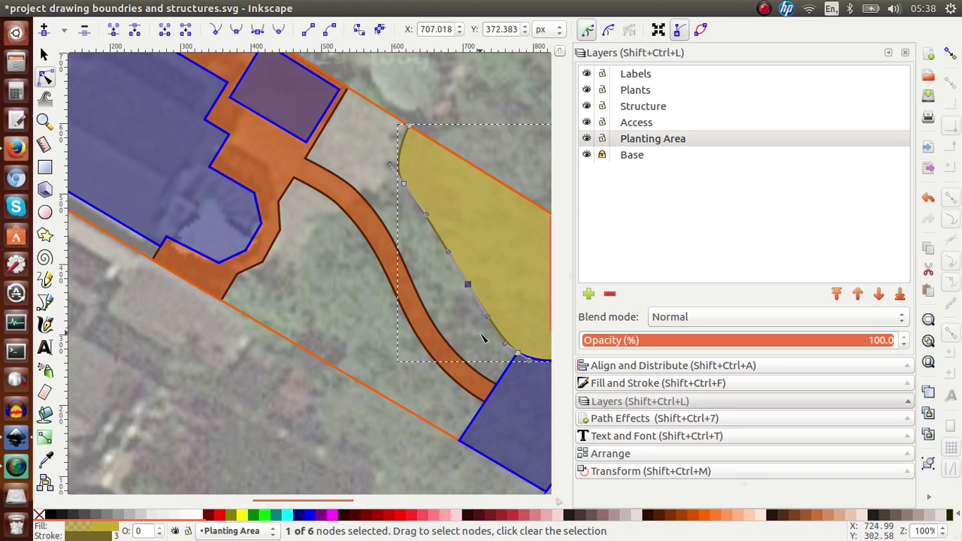
Step: Adjust a curve handle and move a node to smooth the yellow area's left edge
key(3)
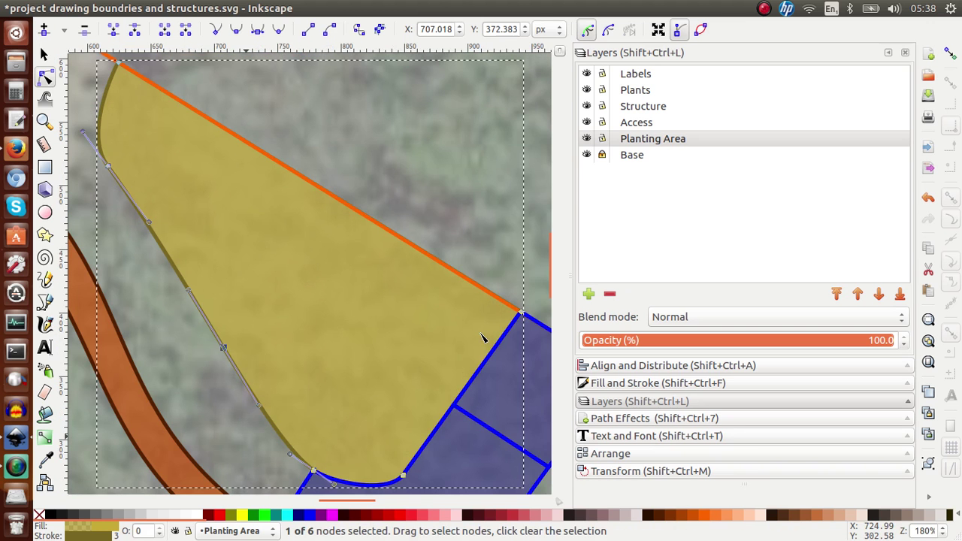
scroll(329, 331, down, 4)
scroll(328, 331, left, 2)
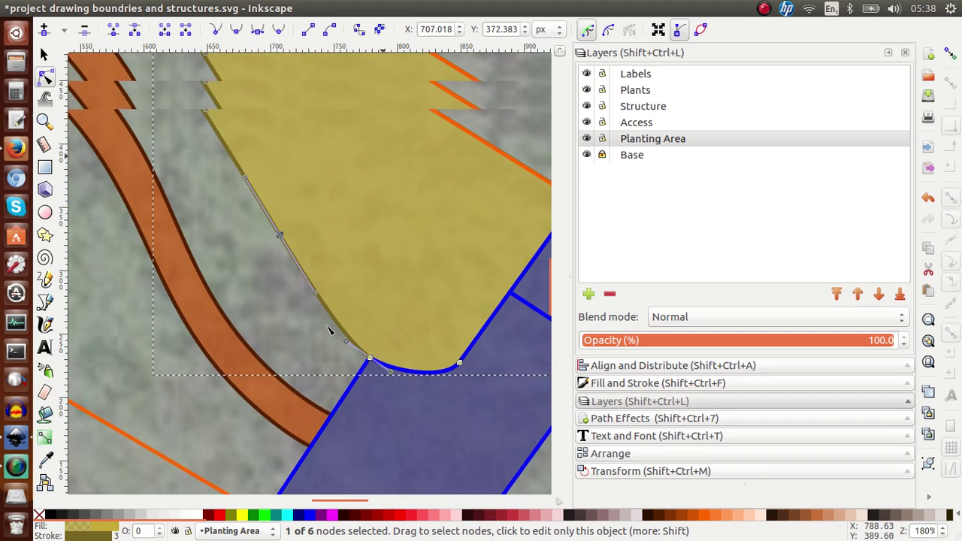
scroll(329, 330, up, 2)
scroll(328, 331, left, 2)
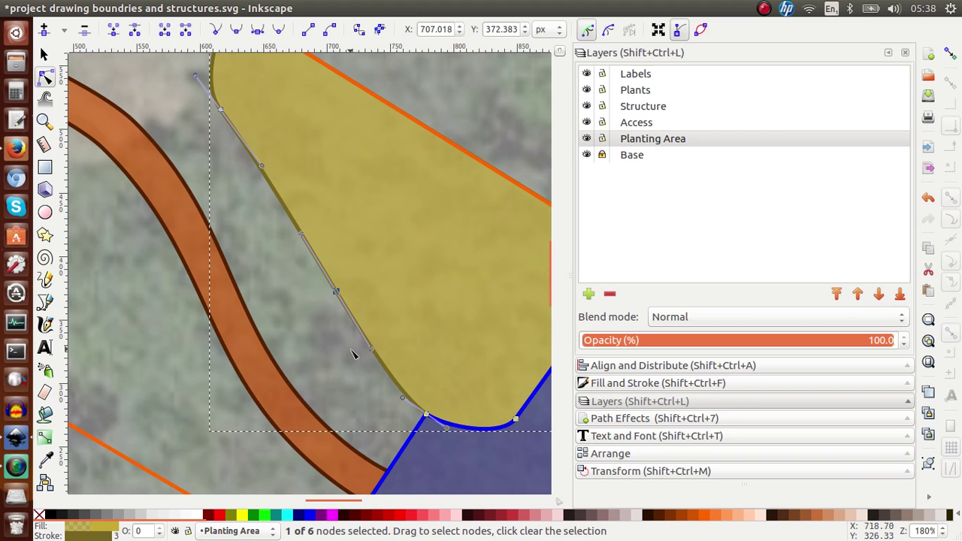
drag(374, 351, 366, 358)
drag(336, 291, 333, 316)
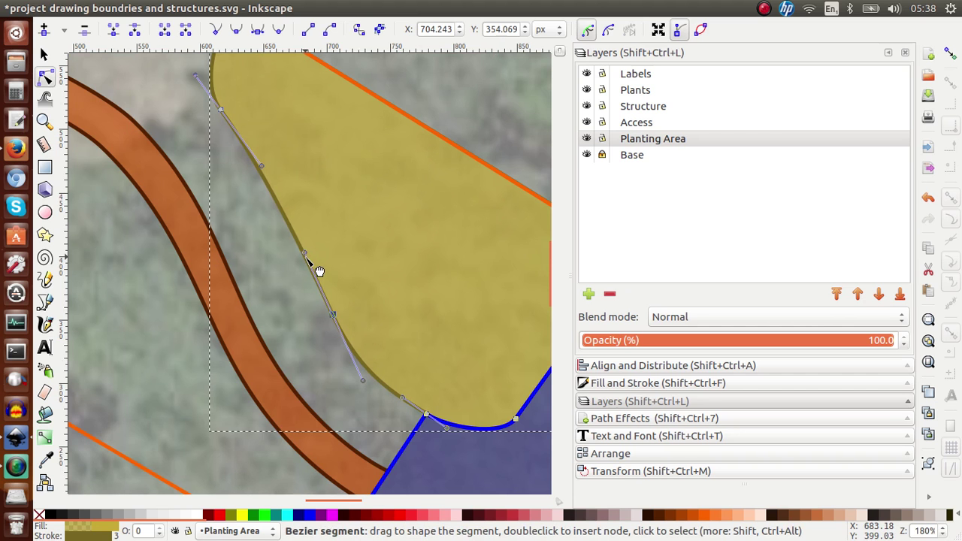
Step: Reselect the yellow planting area and slightly bend the upper part of its left edge
key(s)
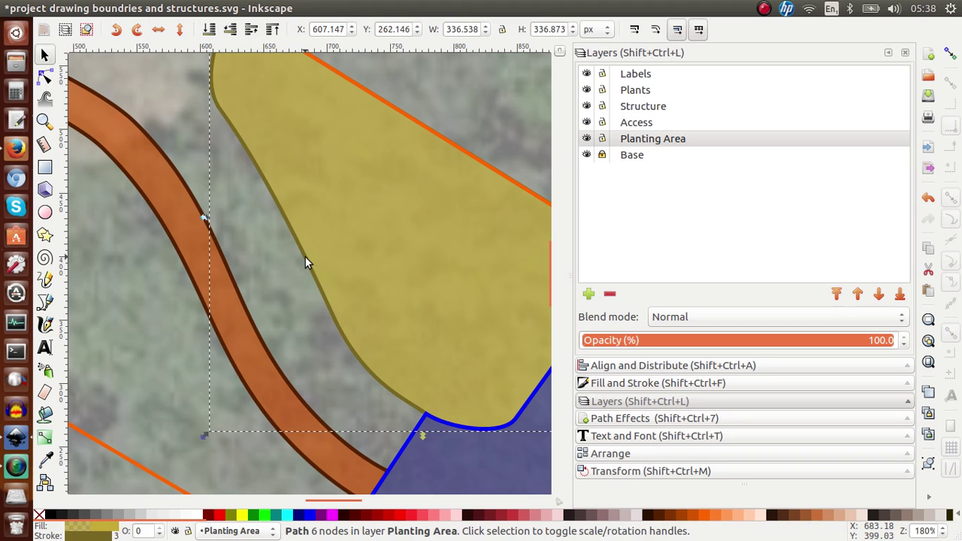
key(Escape)
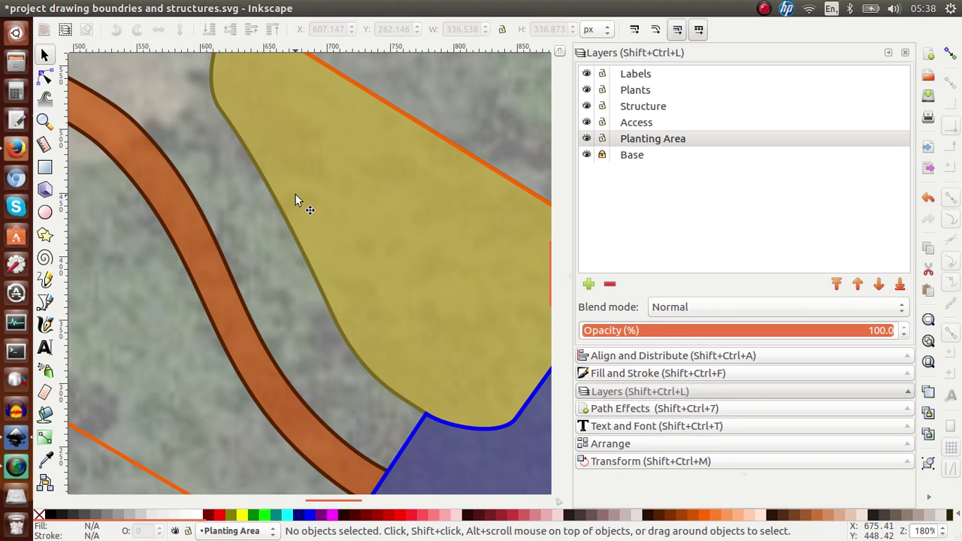
click(297, 246)
key(n)
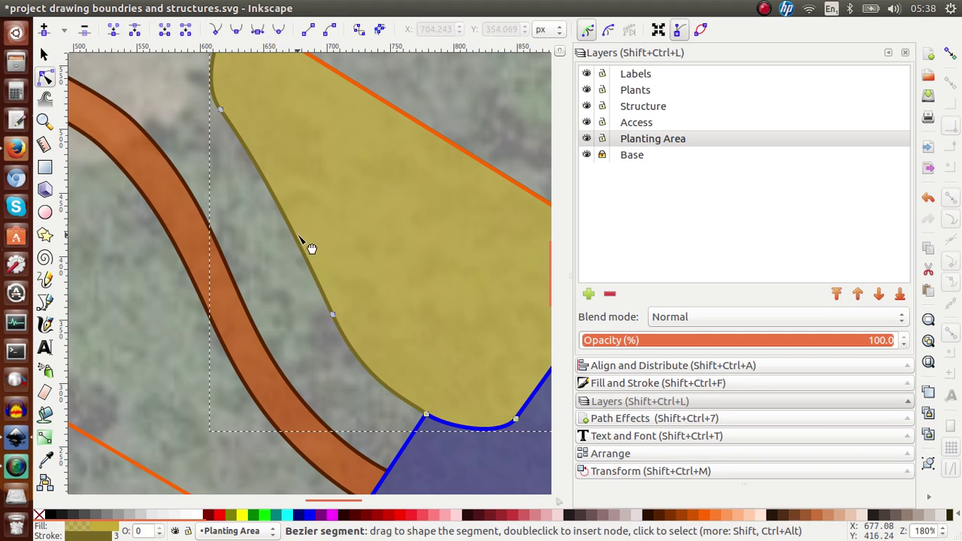
drag(294, 233, 292, 239)
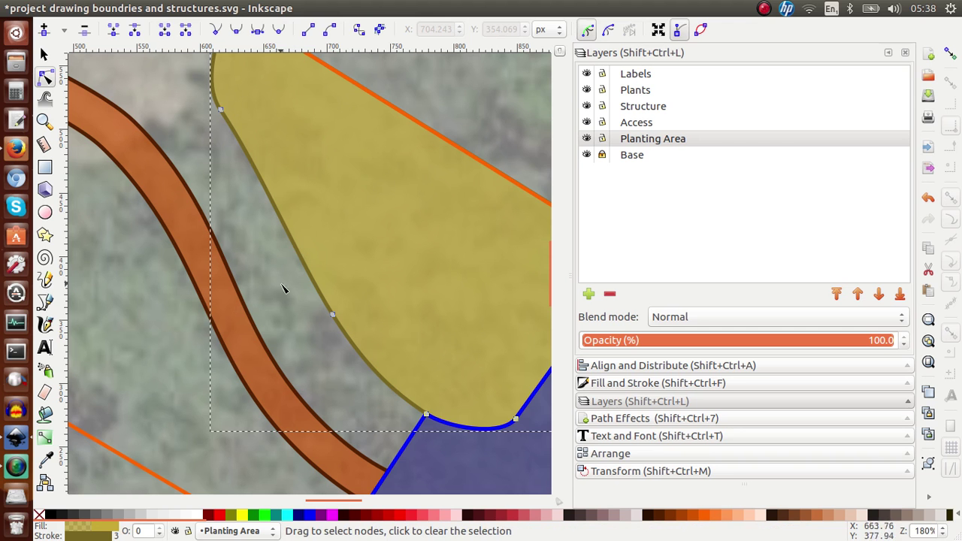
click(264, 348)
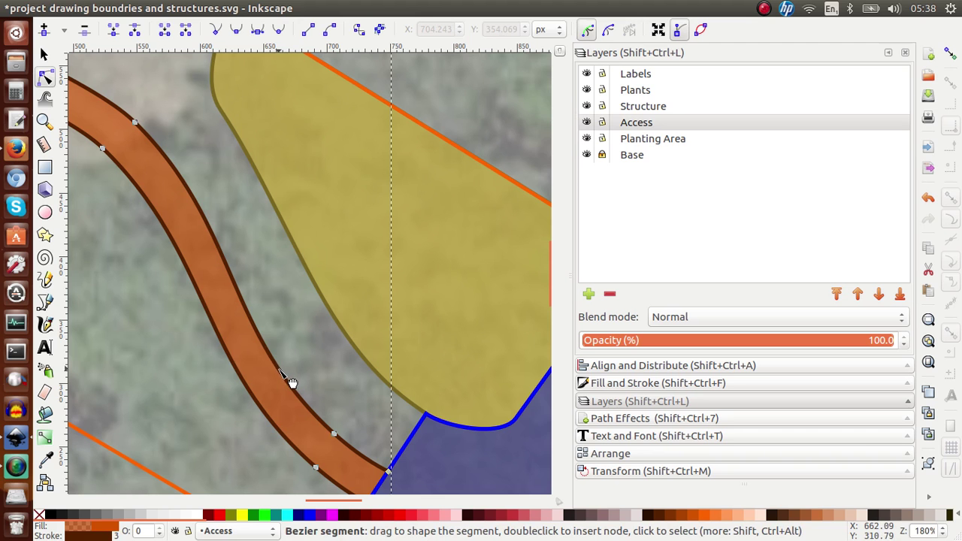
drag(295, 380, 293, 384)
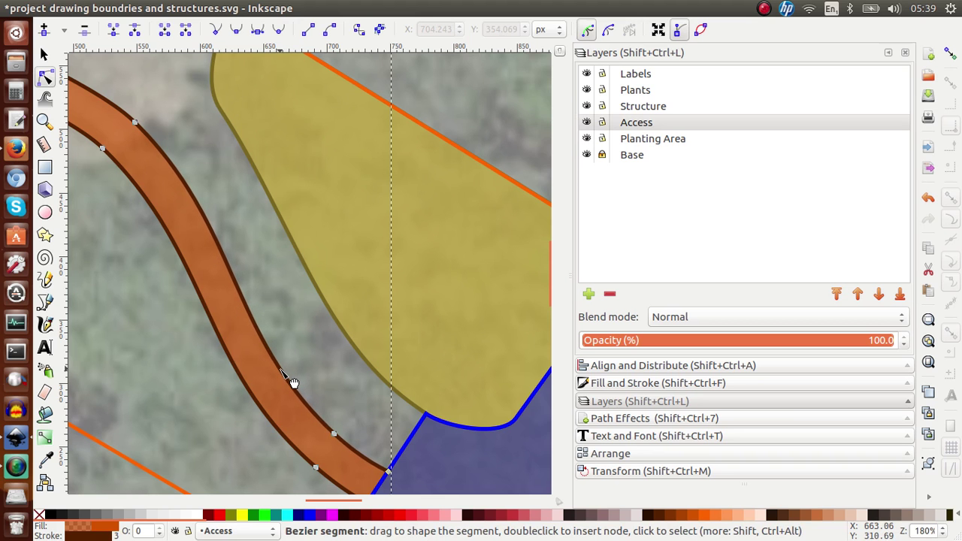
click(272, 418)
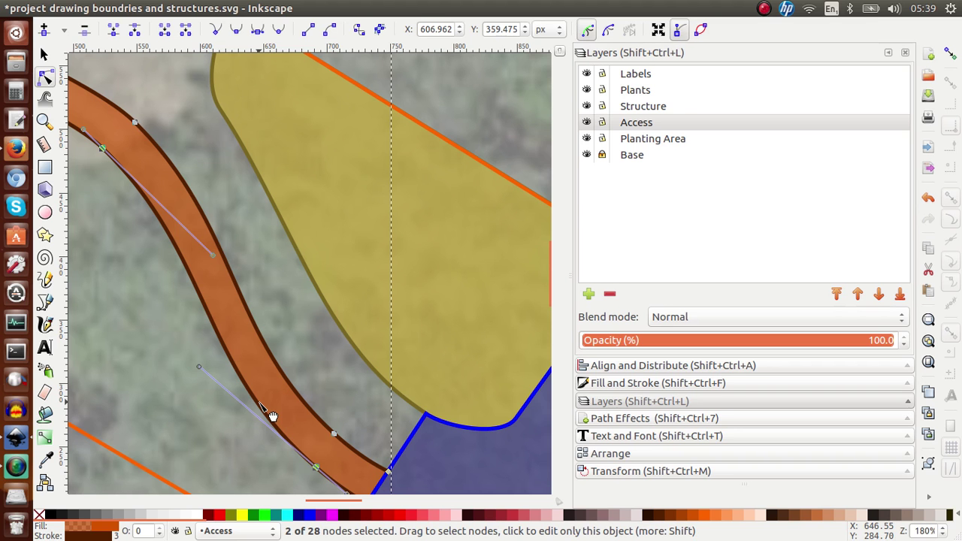
key(s)
key(Escape)
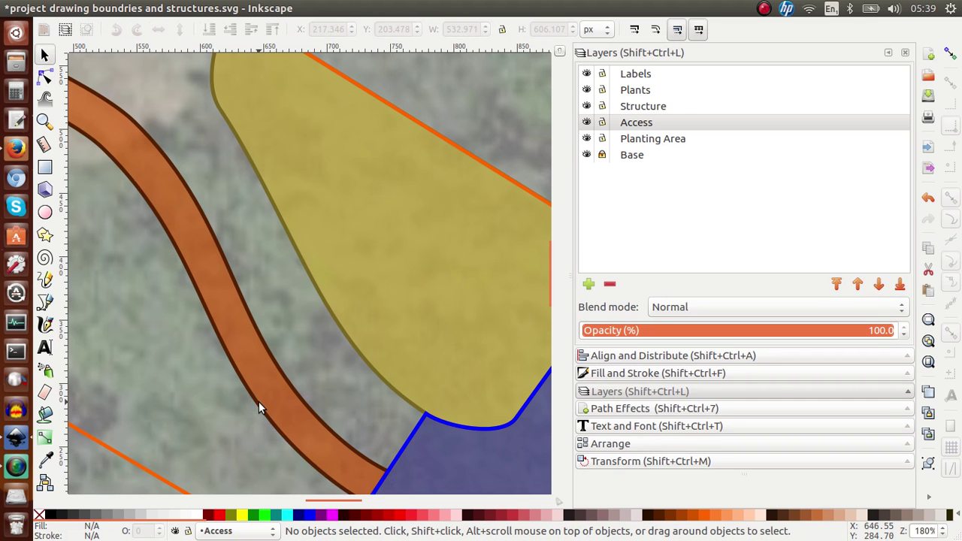
key(5)
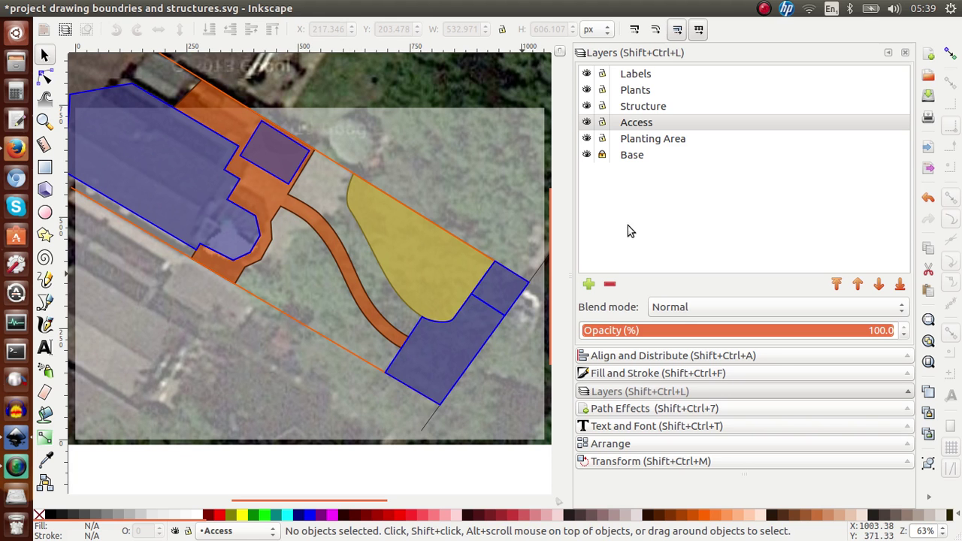
Step: Select the Access layer and dismiss the stray layer search box
click(648, 129)
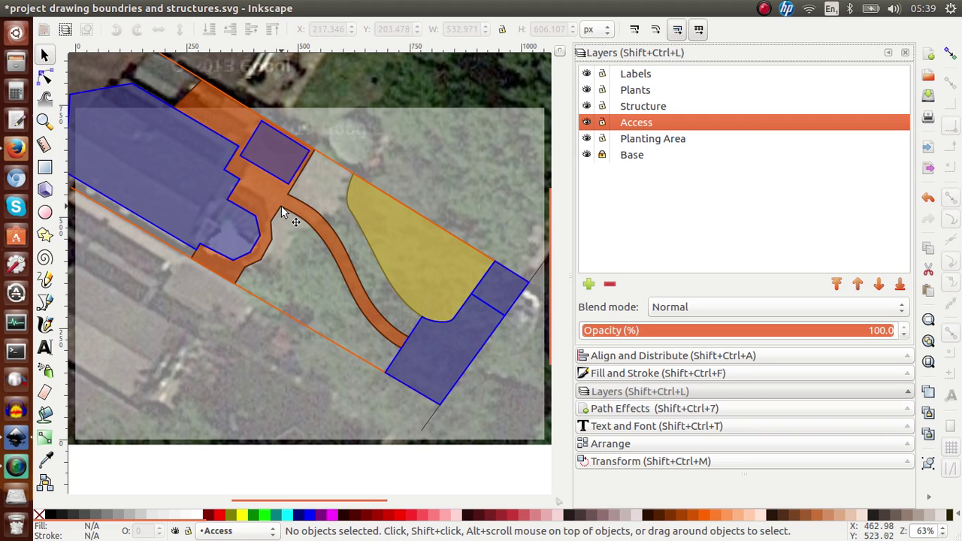
text(+)
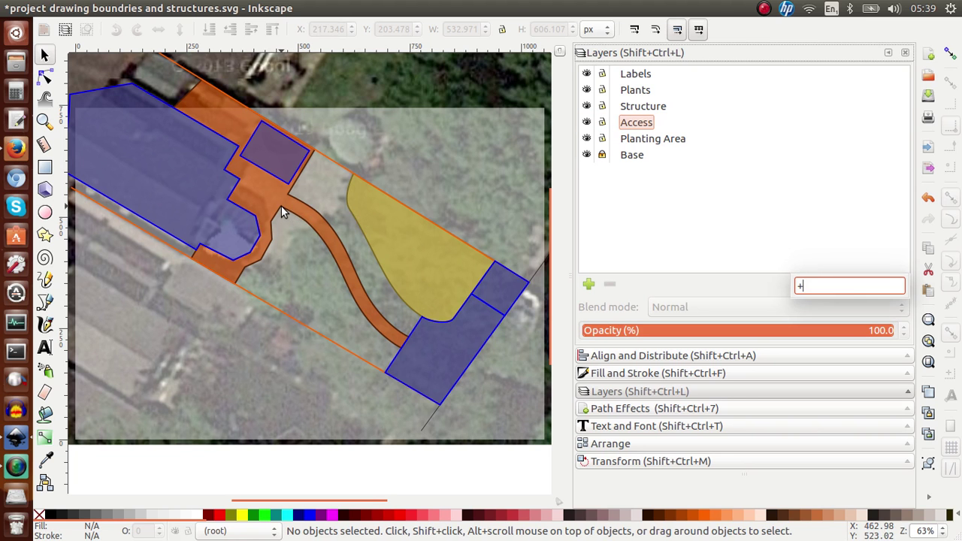
key(Escape)
click(289, 259)
Step: Zoom in twice on the grassy area beside the orange path and switch to the Bezier tool
key(plus)
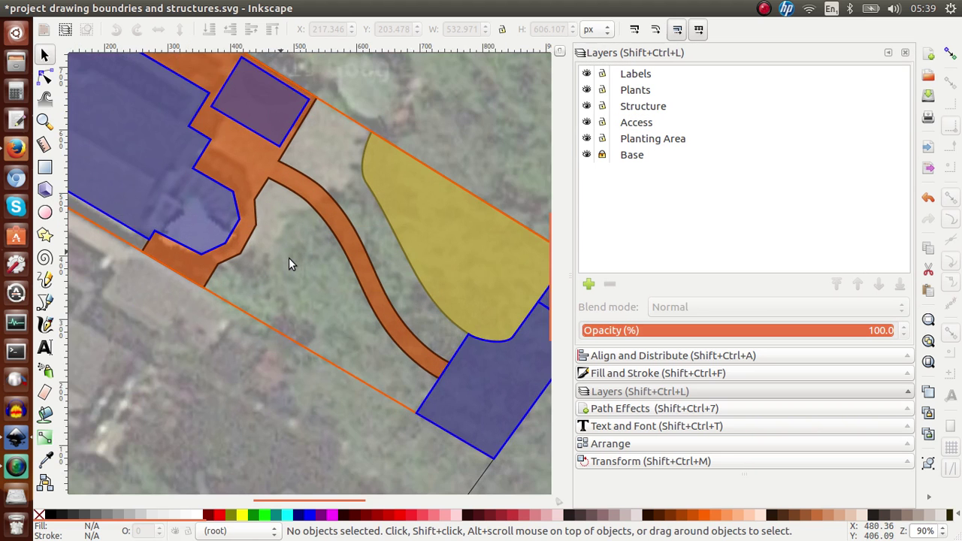
key(plus)
scroll(289, 263, right, 1)
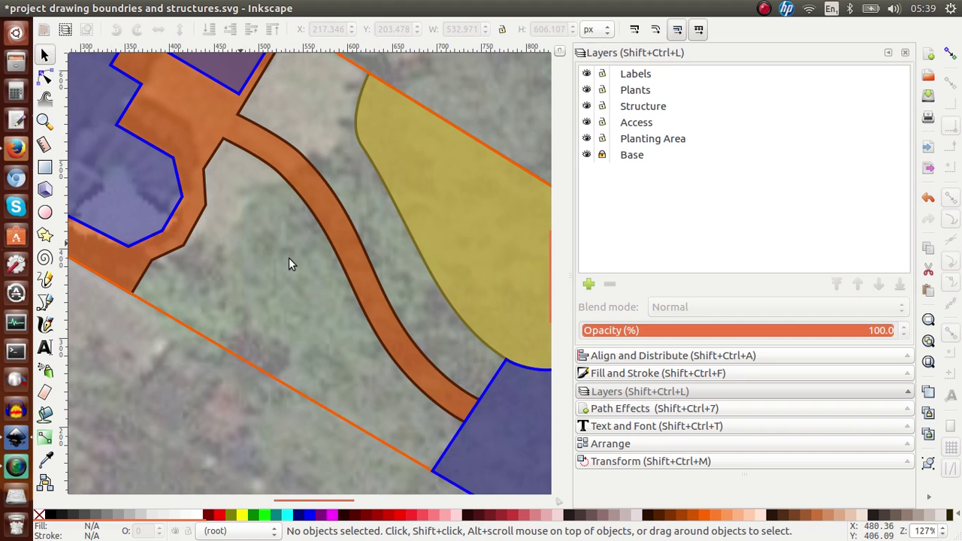
key(b)
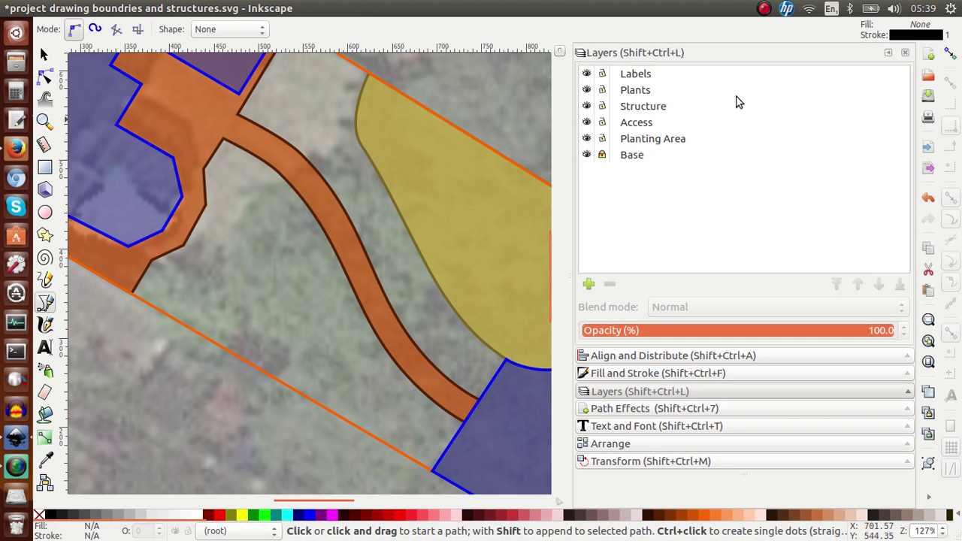
Step: With node snapping on, place outline corners down the orange path's edge to the site boundary
click(950, 55)
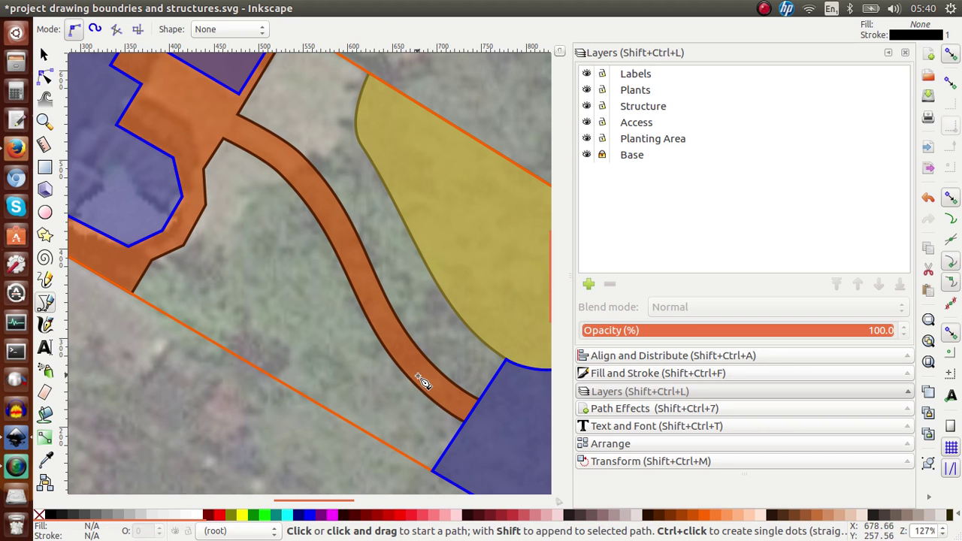
click(223, 140)
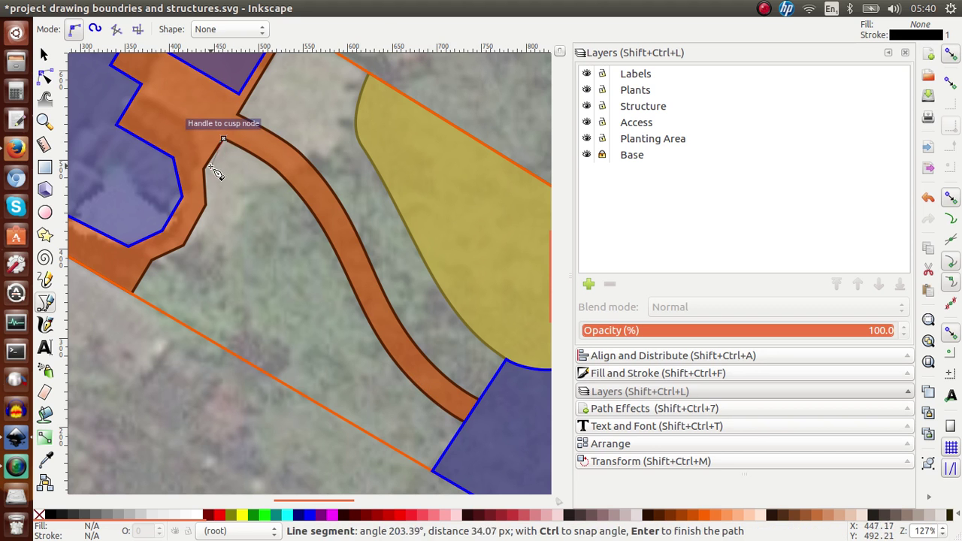
click(203, 170)
click(205, 204)
click(188, 246)
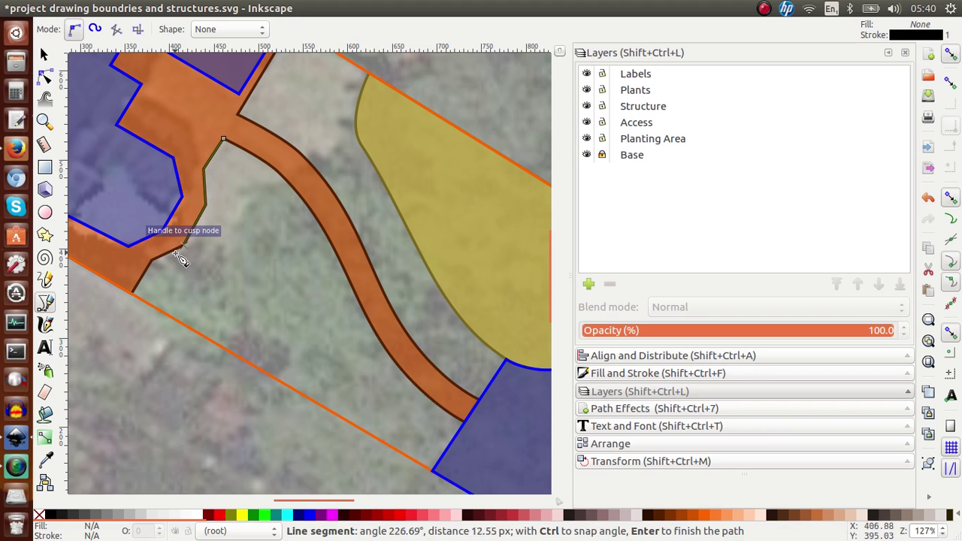
click(151, 261)
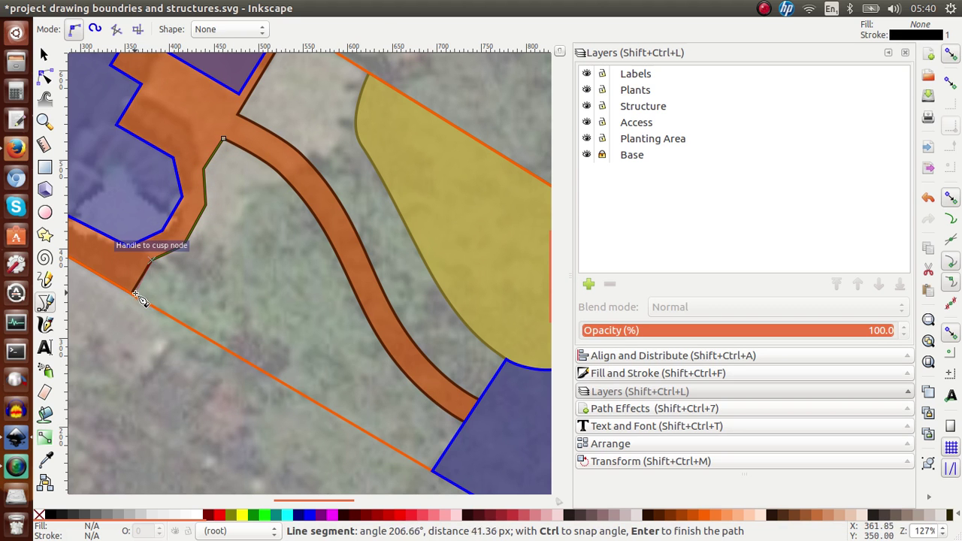
click(138, 294)
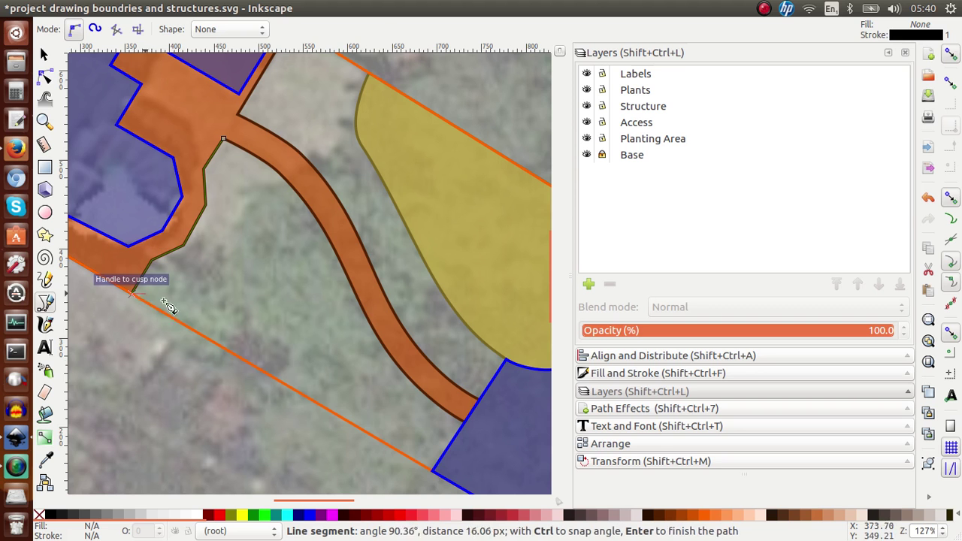
Step: Continue the outline along the boundary to the blue zone, back up the path, and close it
click(434, 470)
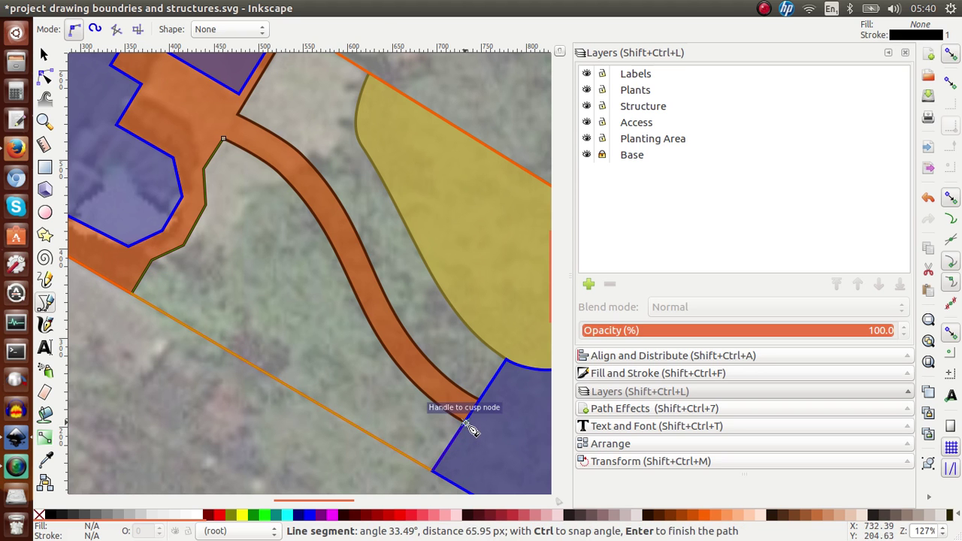
click(466, 425)
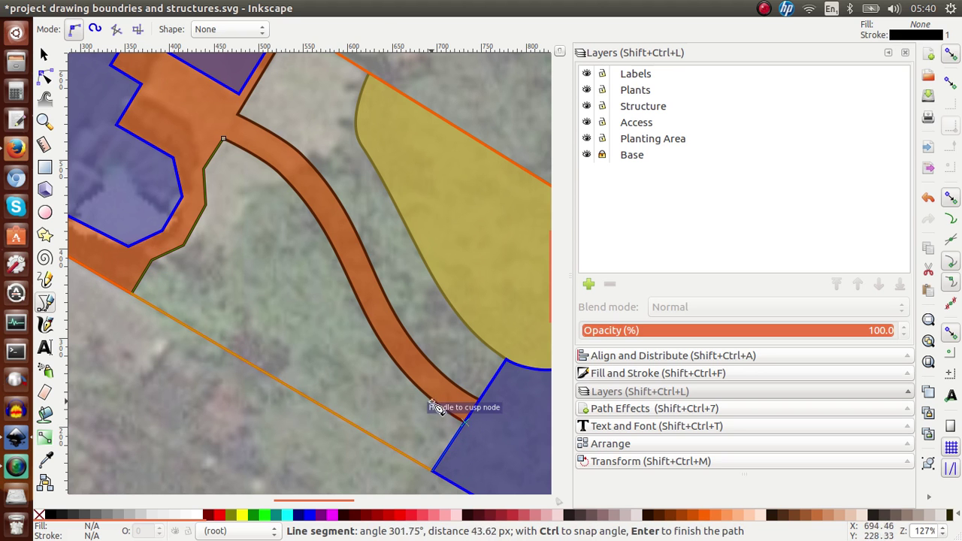
click(397, 389)
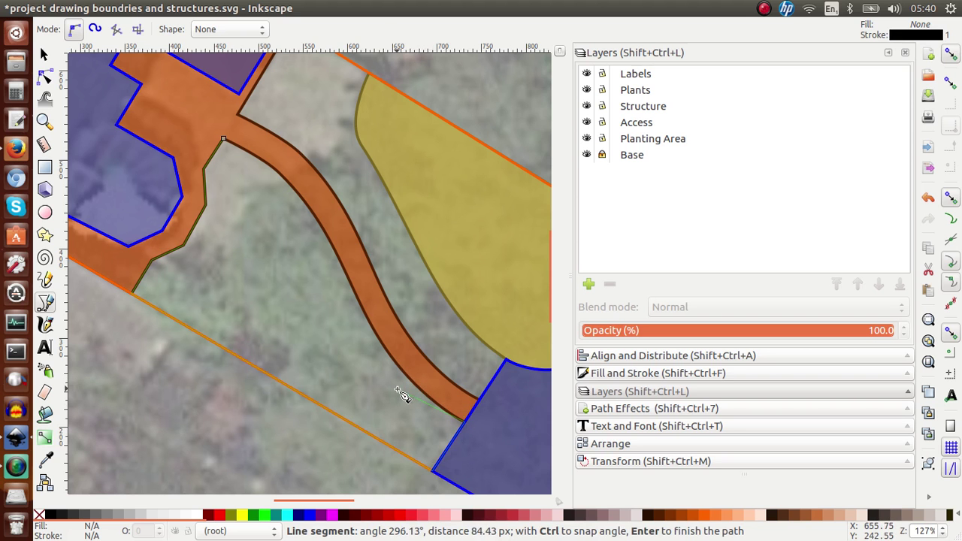
click(303, 215)
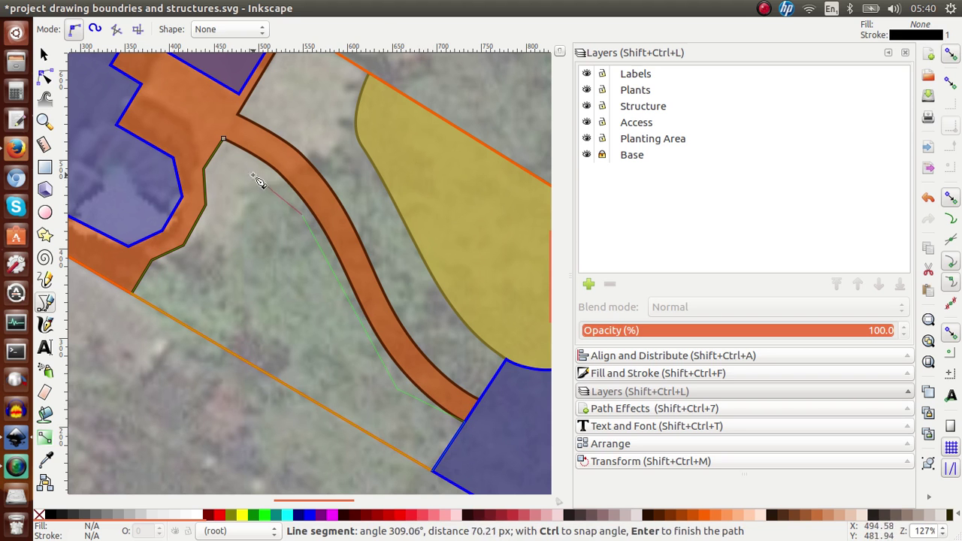
click(223, 141)
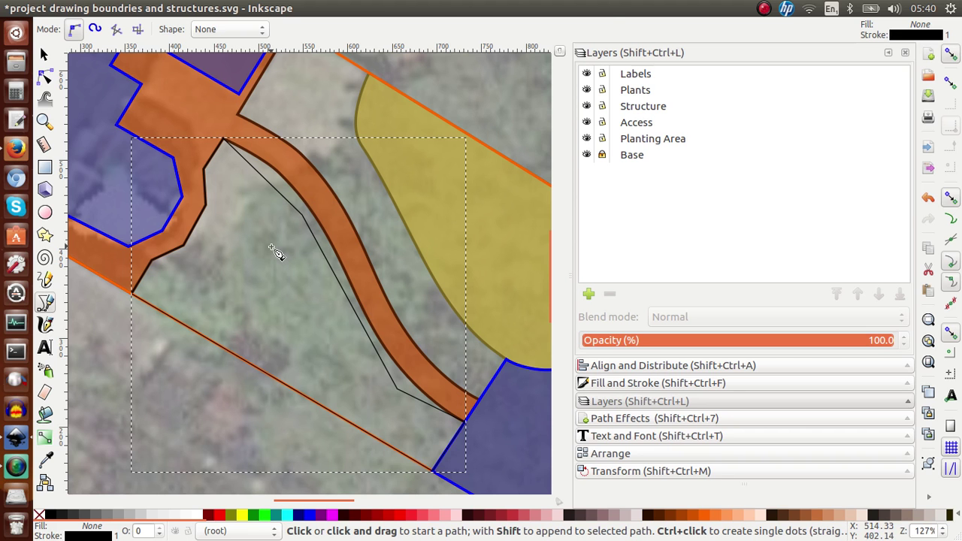
key(s)
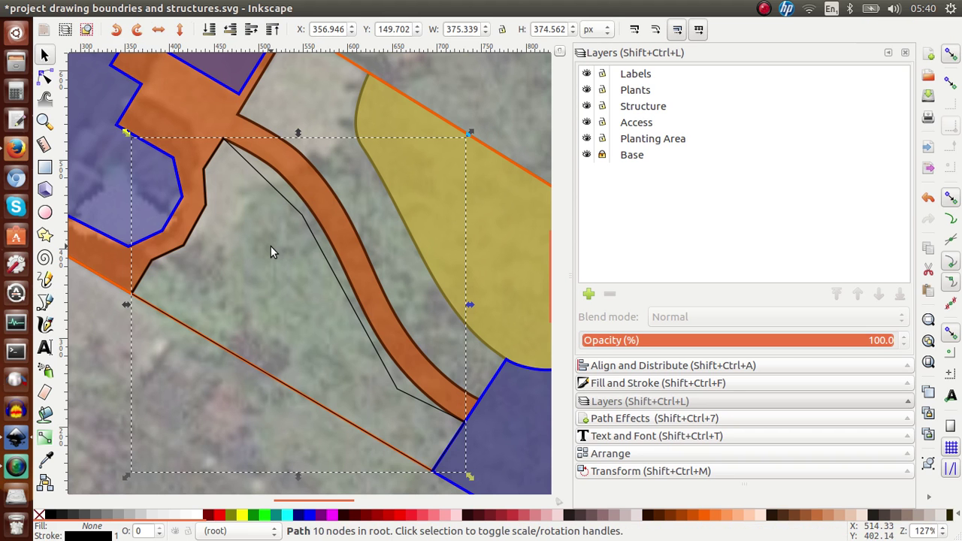
Step: Set the new outline's stroke width to 3 px in Fill and Stroke
click(641, 383)
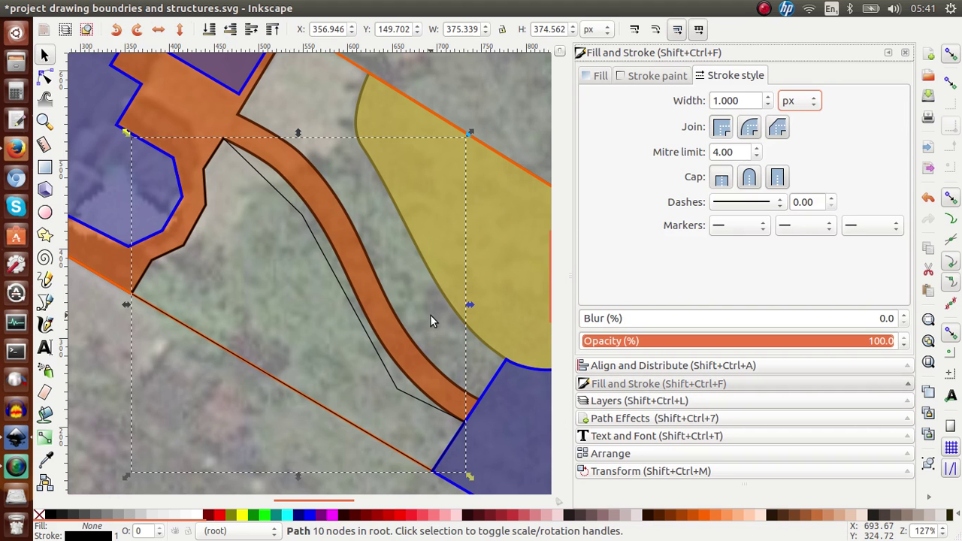
drag(752, 100, 711, 103)
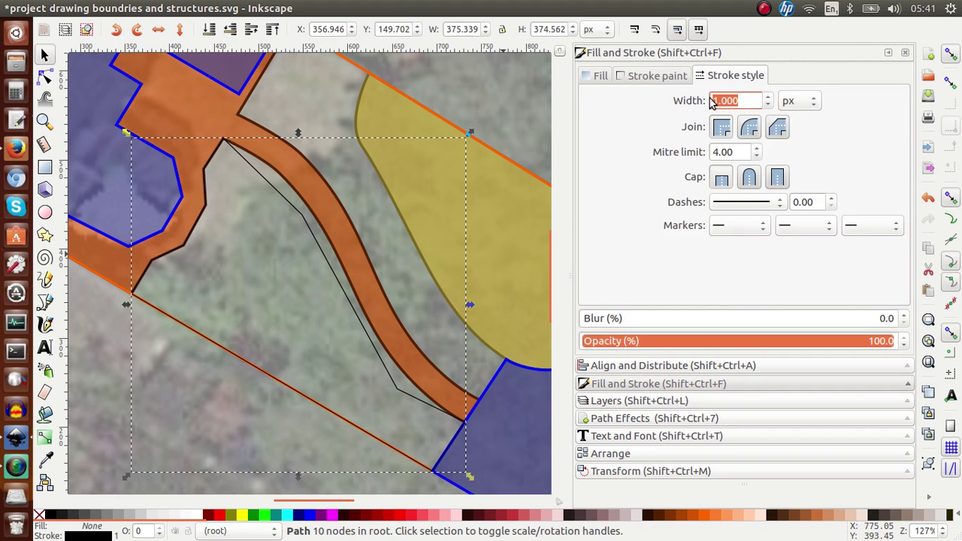
text(3)
key(Return)
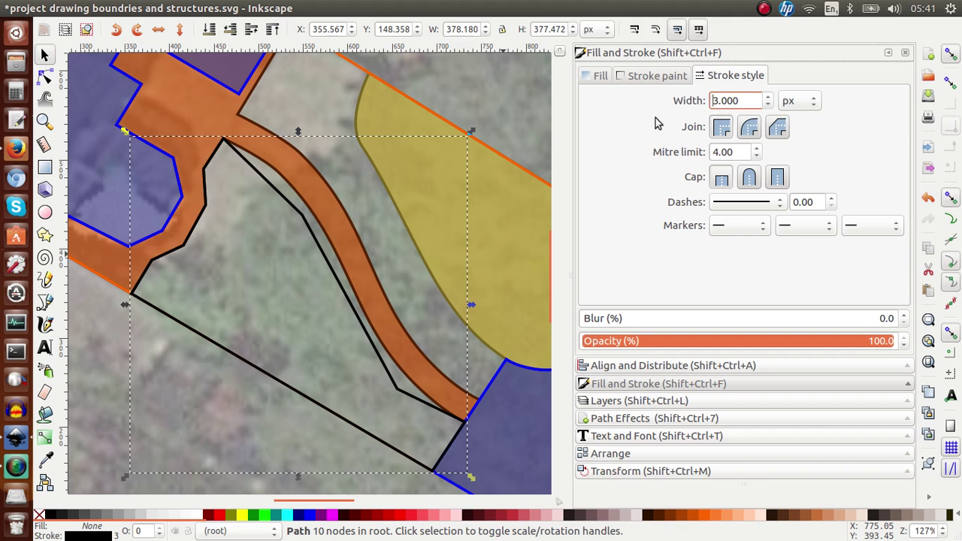
Step: Show the Stroke paint colour swatches with the black outline reselected
click(652, 75)
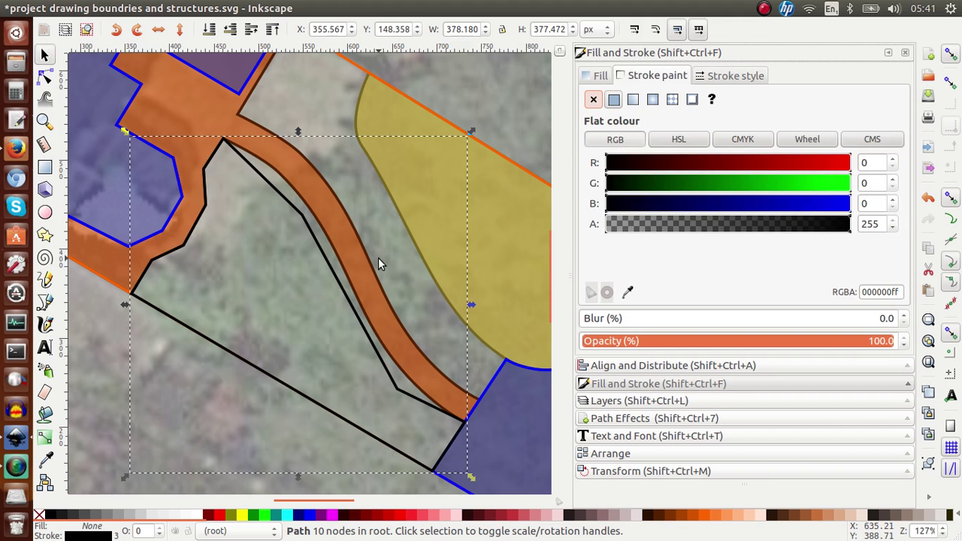
scroll(378, 258, down, 10)
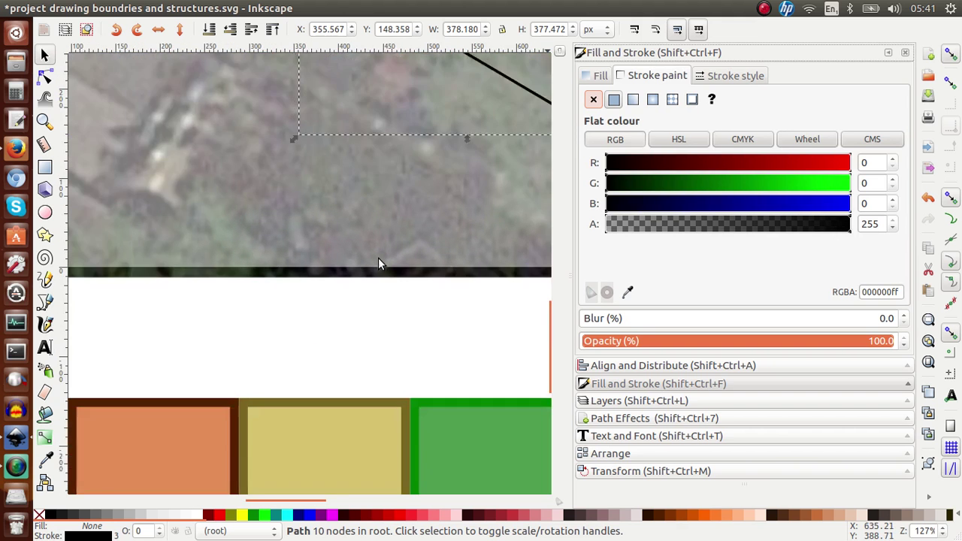
scroll(378, 260, down, 4)
scroll(378, 258, right, 2)
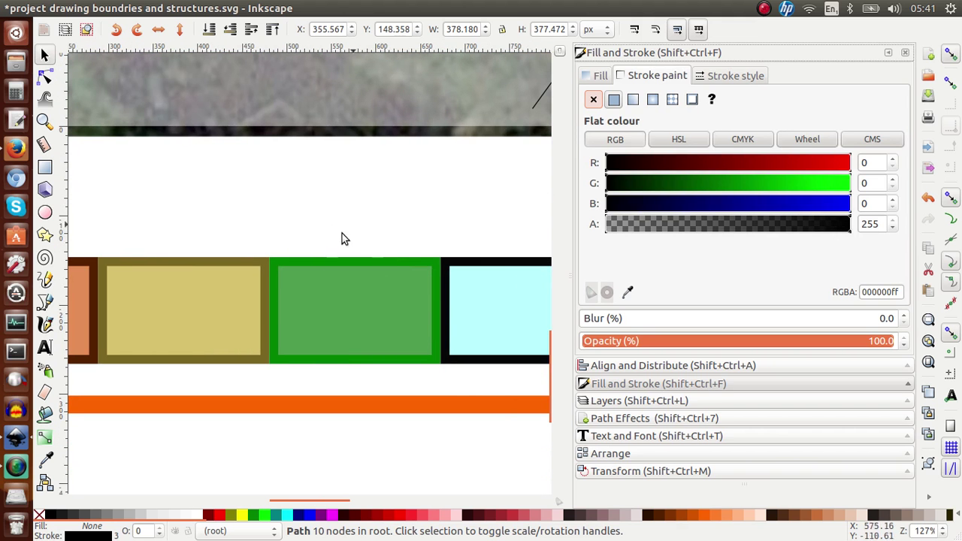
key(Escape)
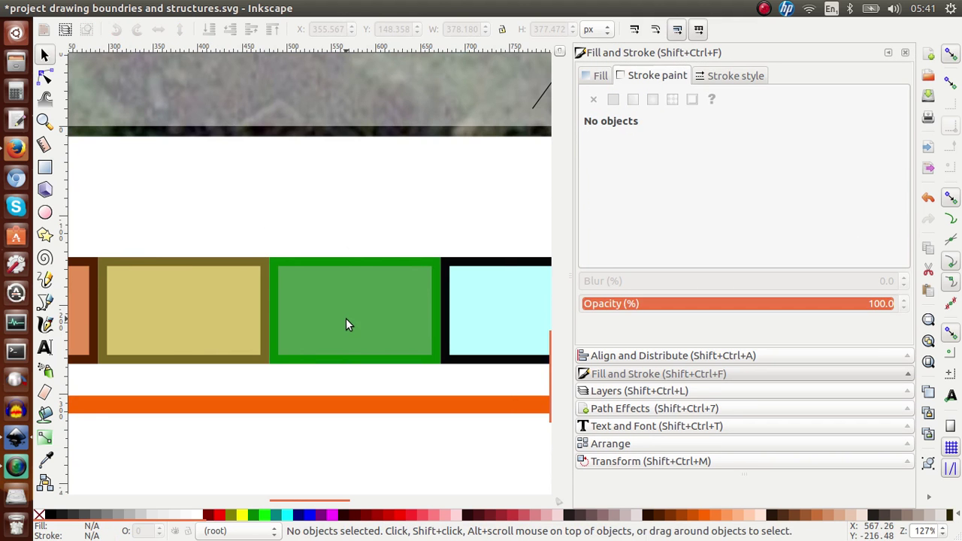
scroll(345, 318, up, 8)
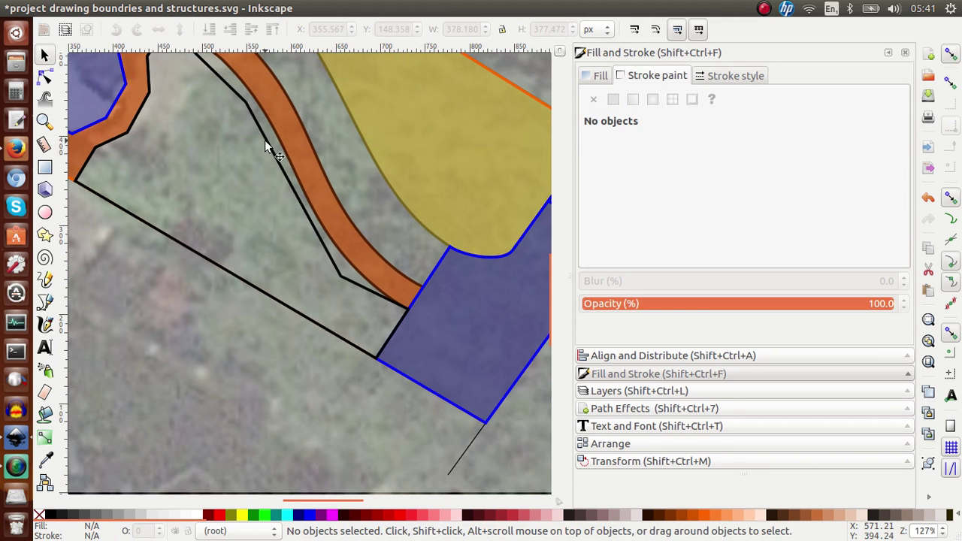
click(265, 147)
scroll(261, 252, down, 8)
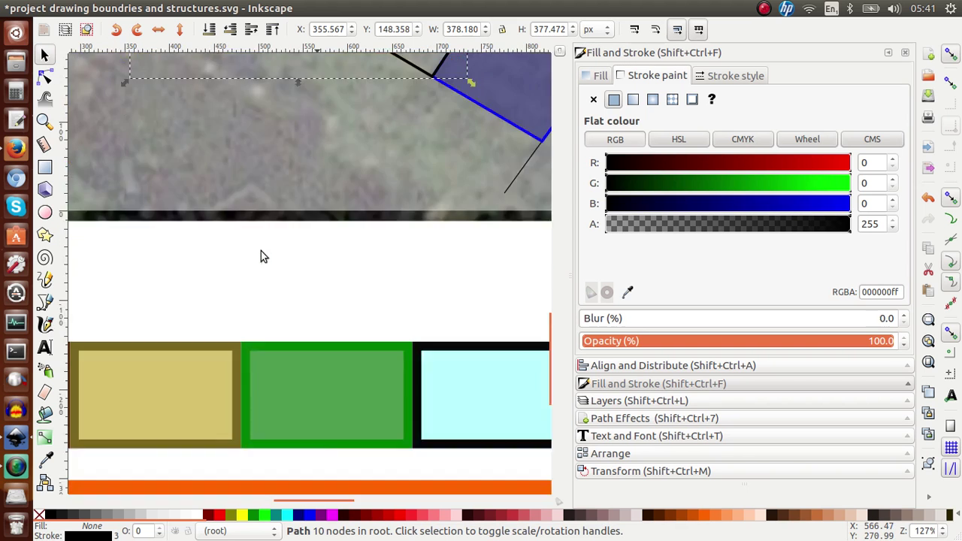
scroll(261, 257, down, 5)
Step: Use the Dropper to give the polygon a green fill and the green zone's 008000ff stroke, then zoom to it
key(d)
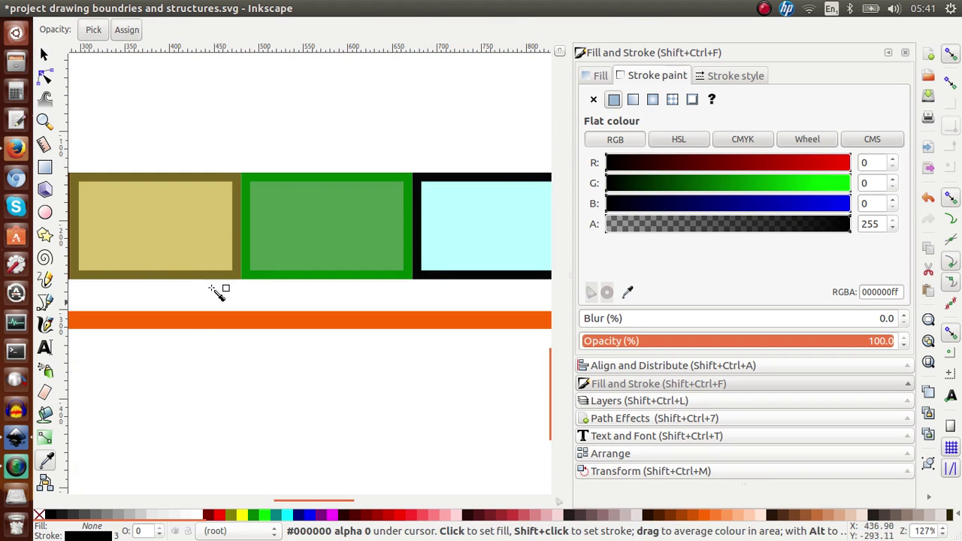
click(306, 229)
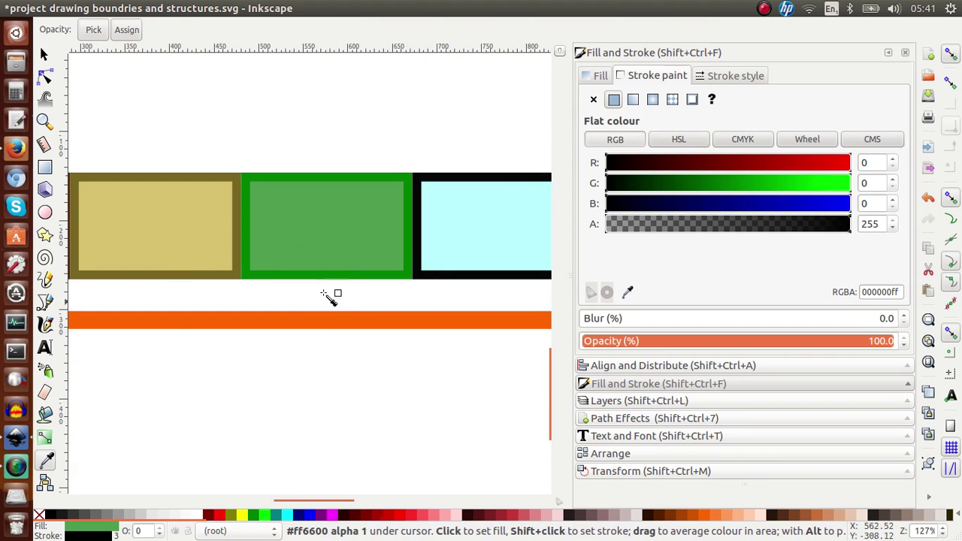
shift+click(350, 178)
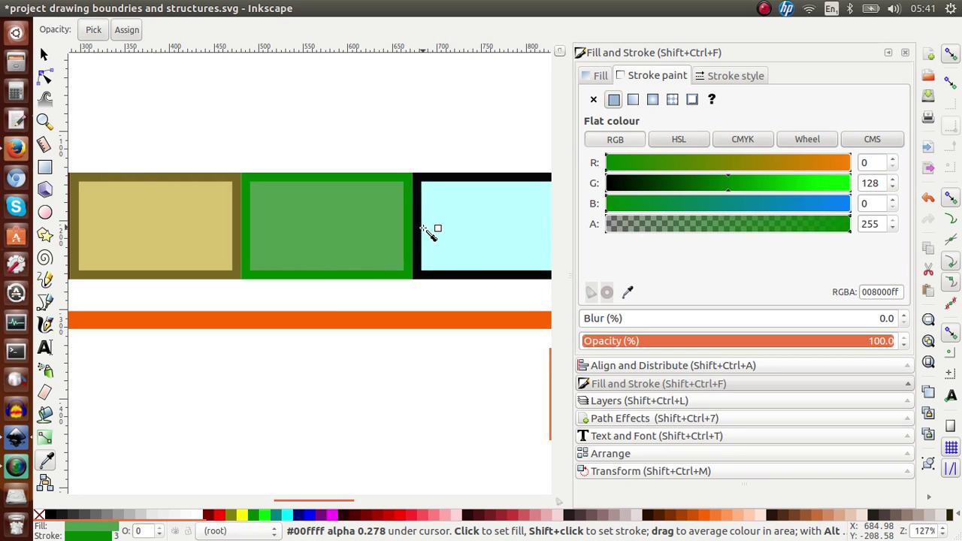
key(s)
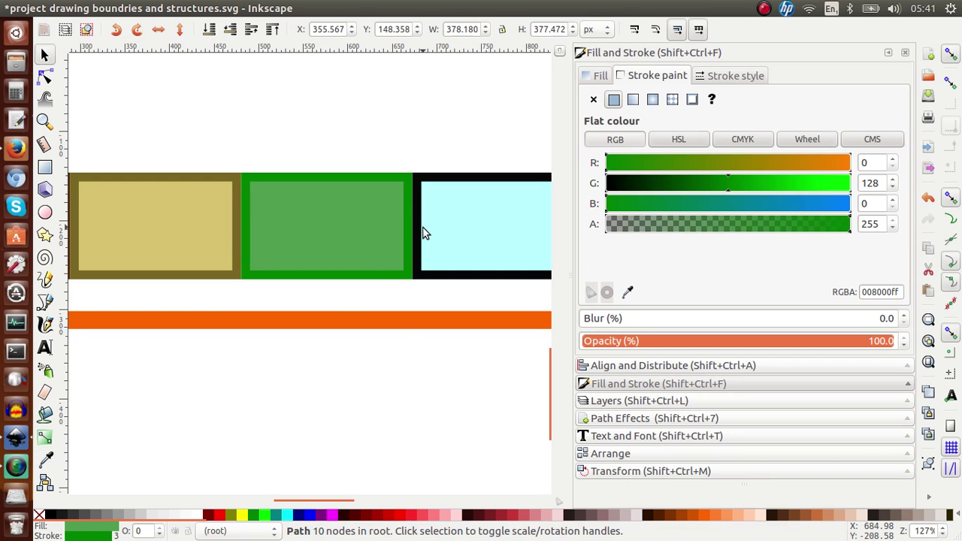
key(3)
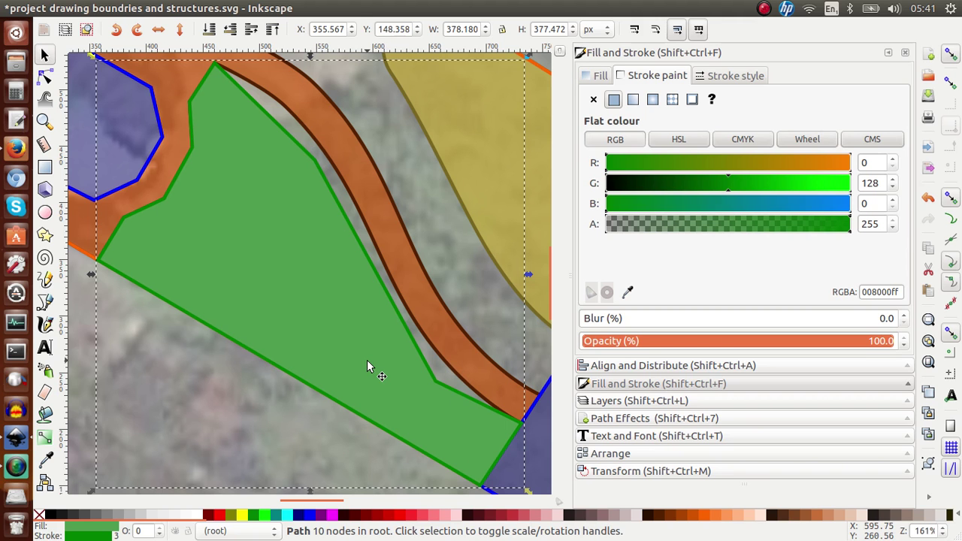
Step: Drag the polygon's upper-right and lower corners up to the orange access track's edge
key(n)
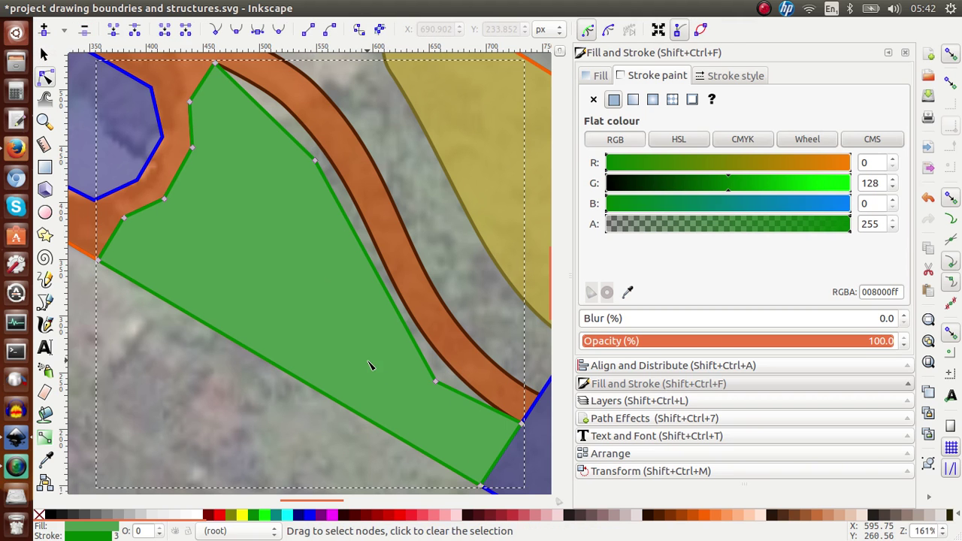
drag(315, 161, 285, 106)
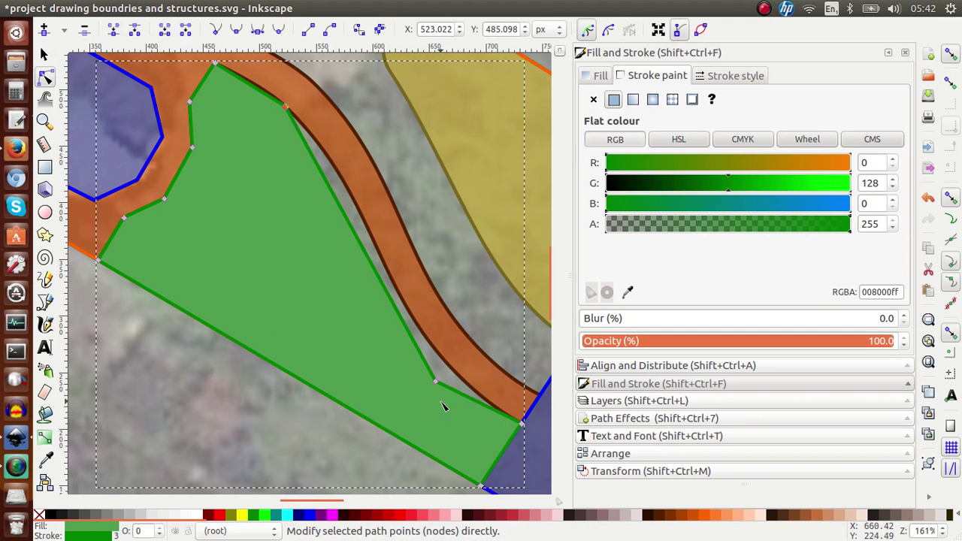
drag(439, 383, 483, 404)
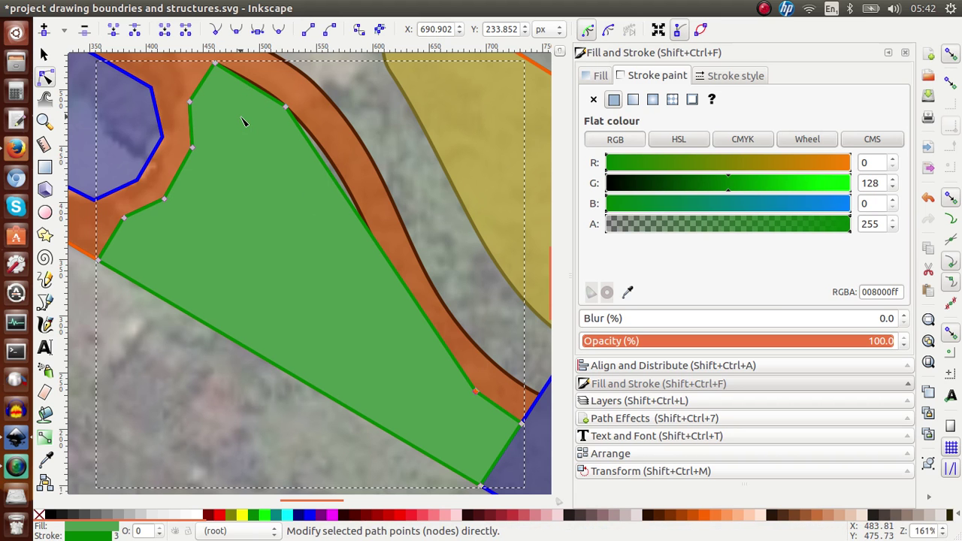
Step: Open the Layers list (Labels, Plants, Structure, Access, Planting Area, Base) and select the Access track
key(s)
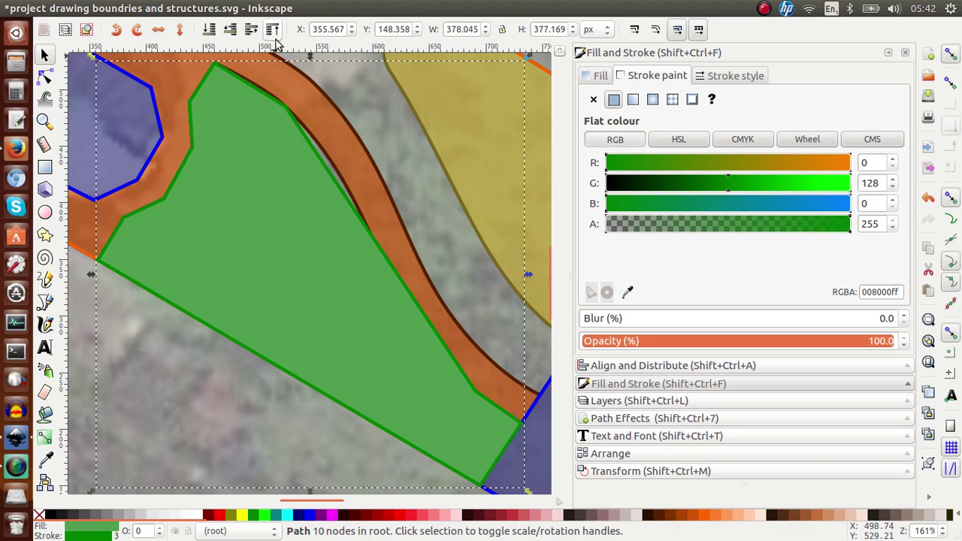
click(624, 401)
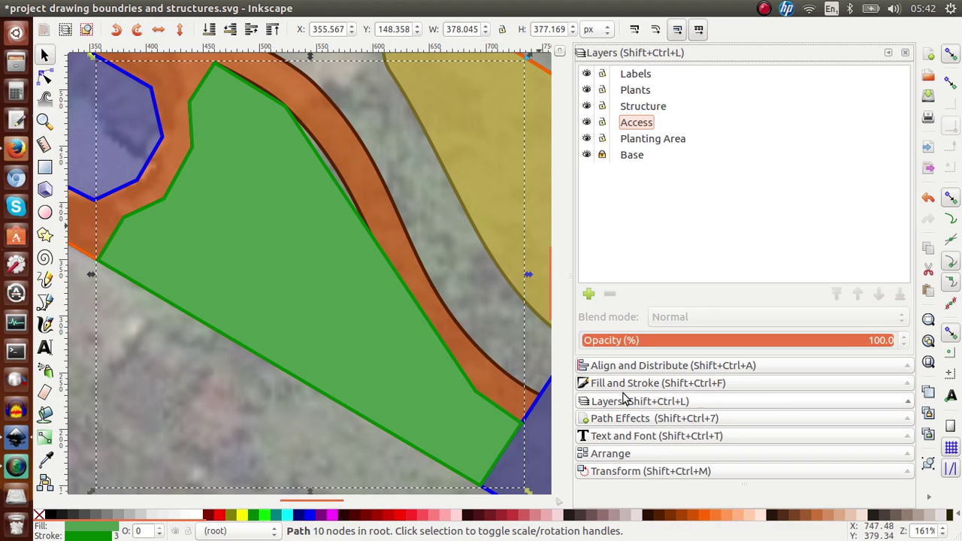
click(359, 176)
Step: Lower the green polygon one step so it sits just beneath the orange Access track
click(314, 200)
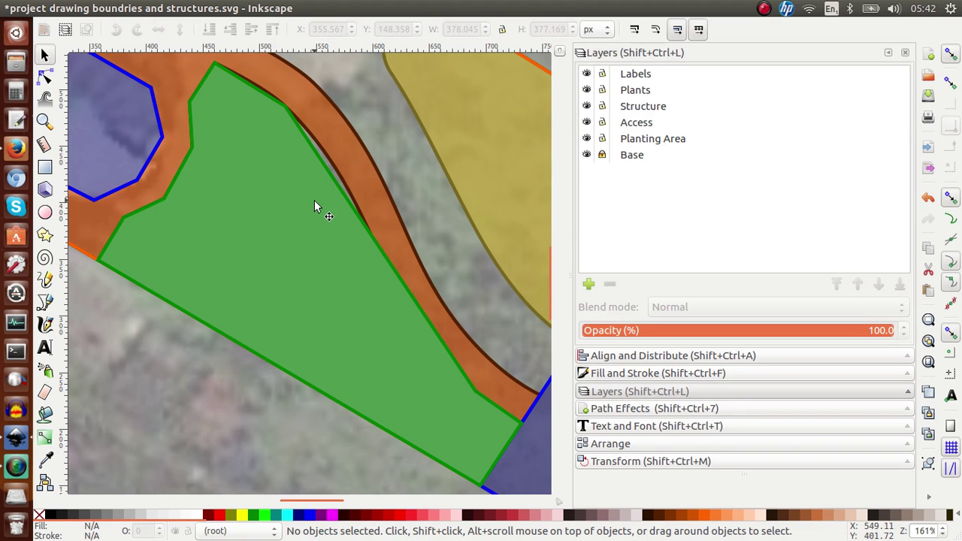
click(330, 194)
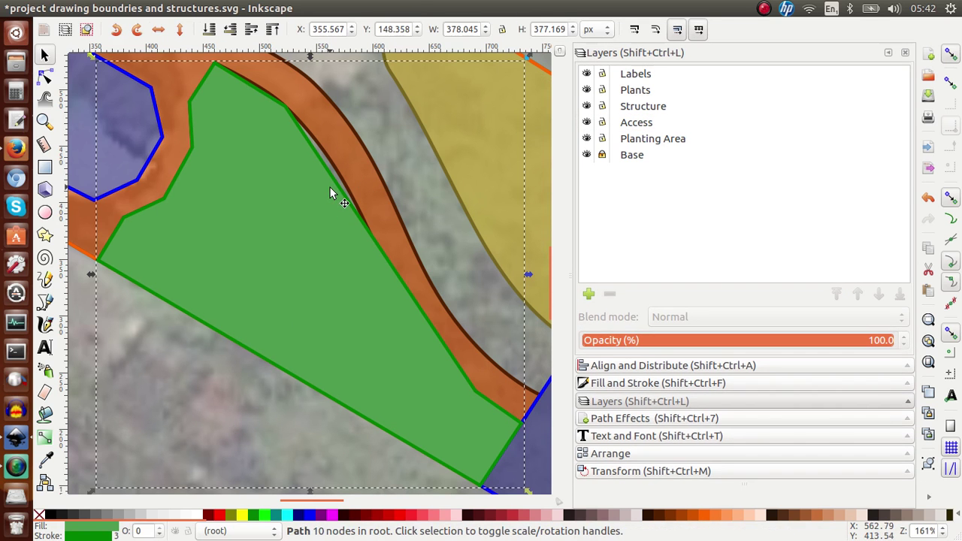
click(213, 31)
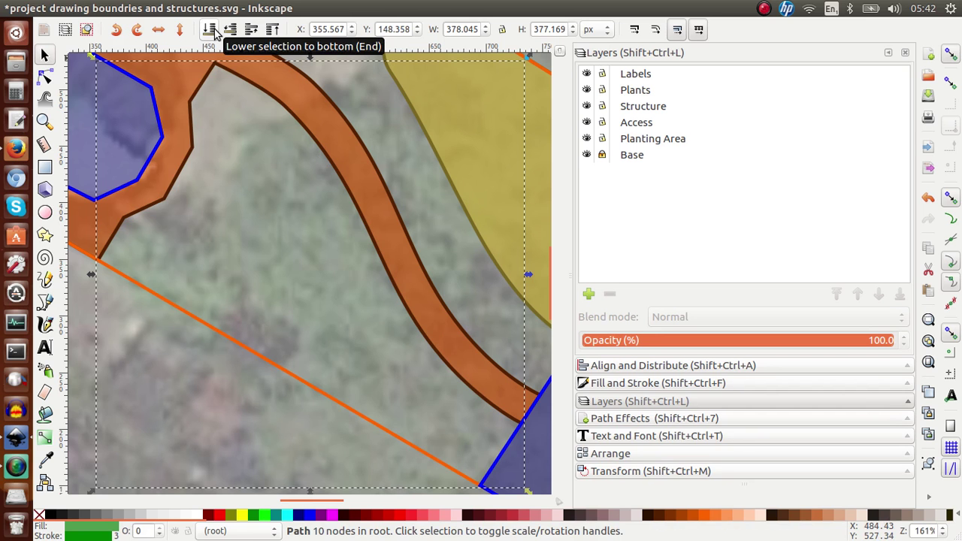
key(ctrl+z)
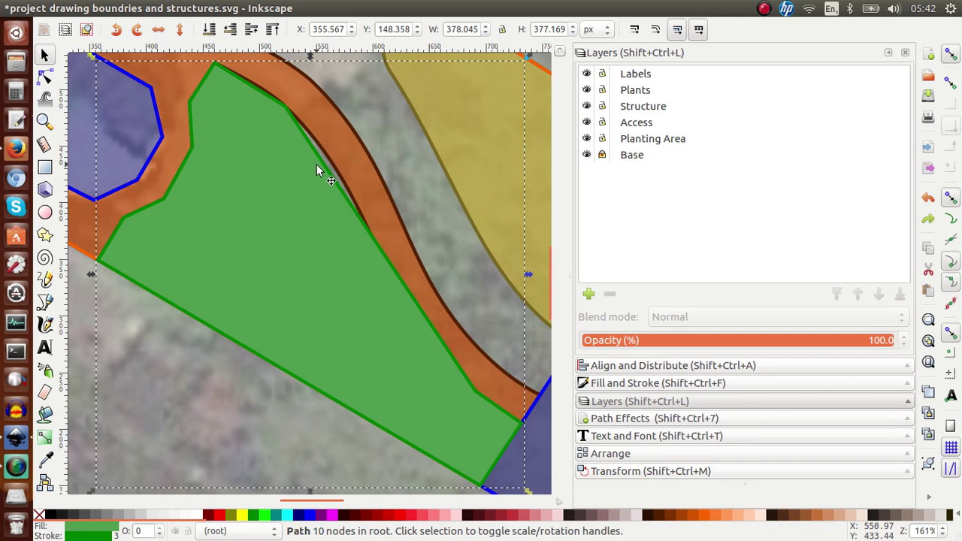
click(640, 123)
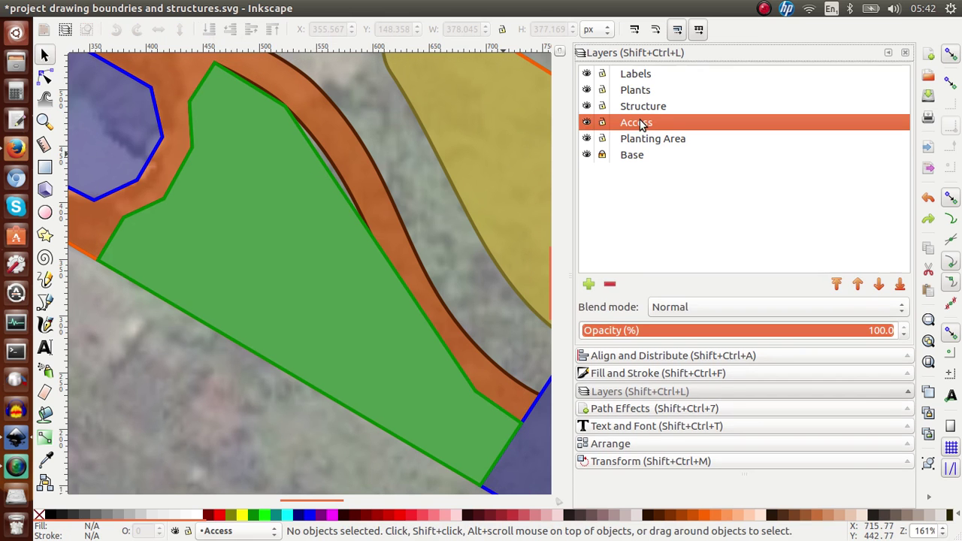
click(301, 220)
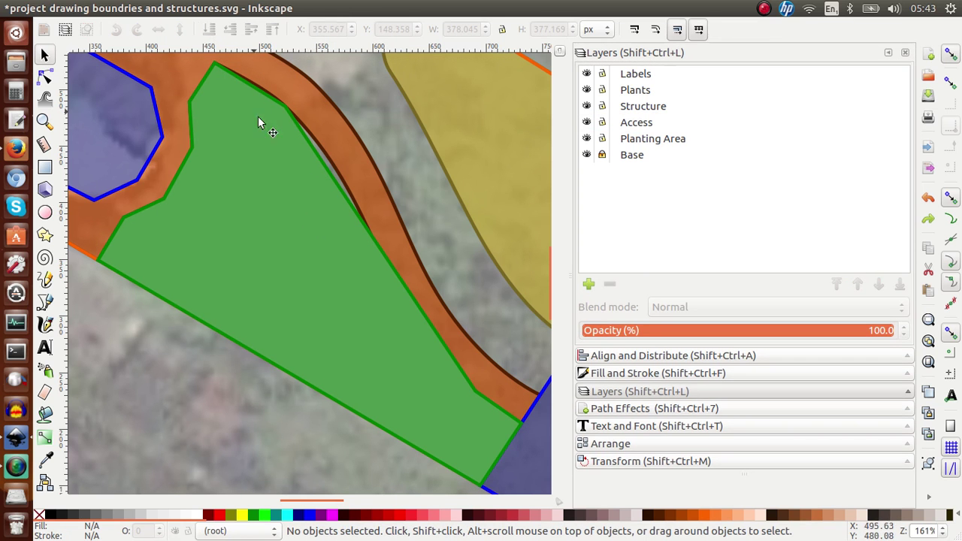
click(275, 132)
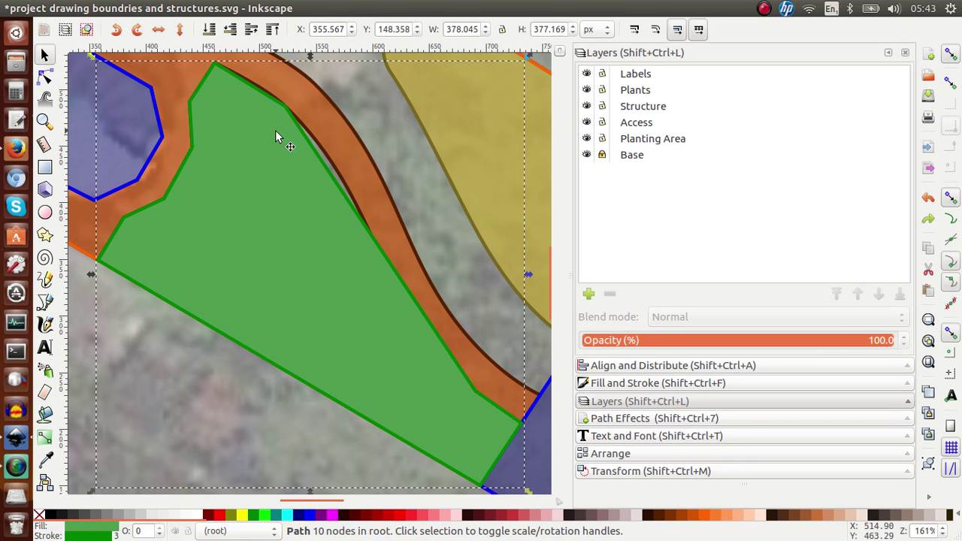
click(230, 31)
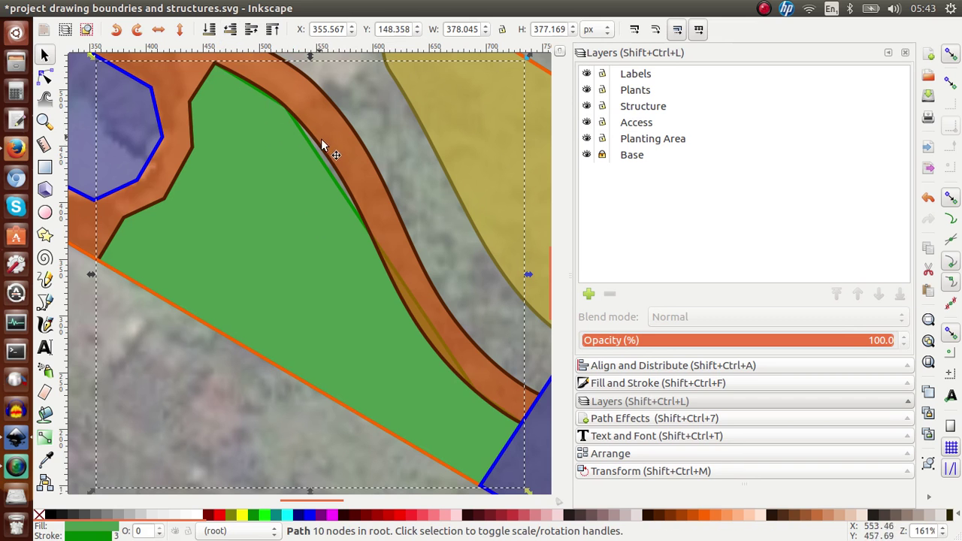
Step: Drag the green polygon's top and lower corners further up underneath the orange track
double_click(290, 166)
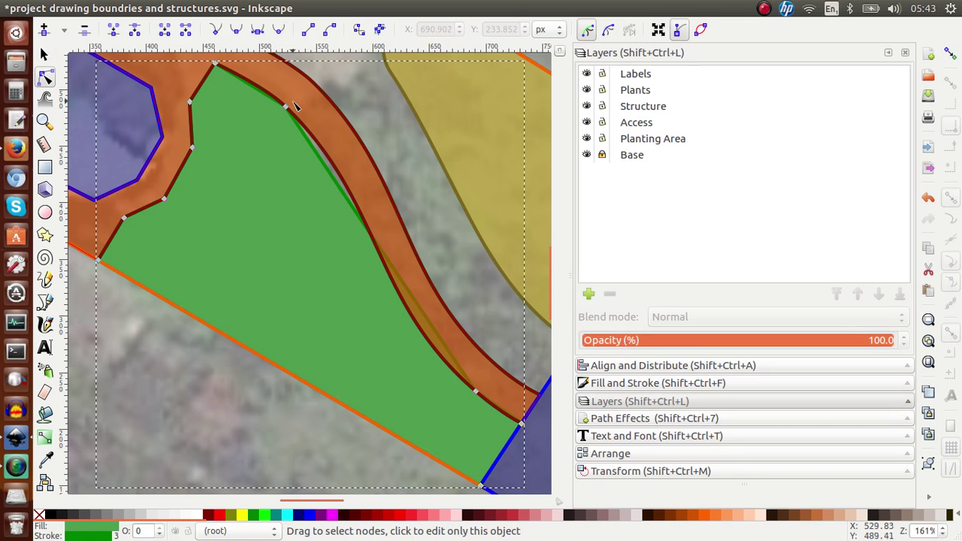
drag(290, 106, 291, 84)
drag(477, 394, 482, 380)
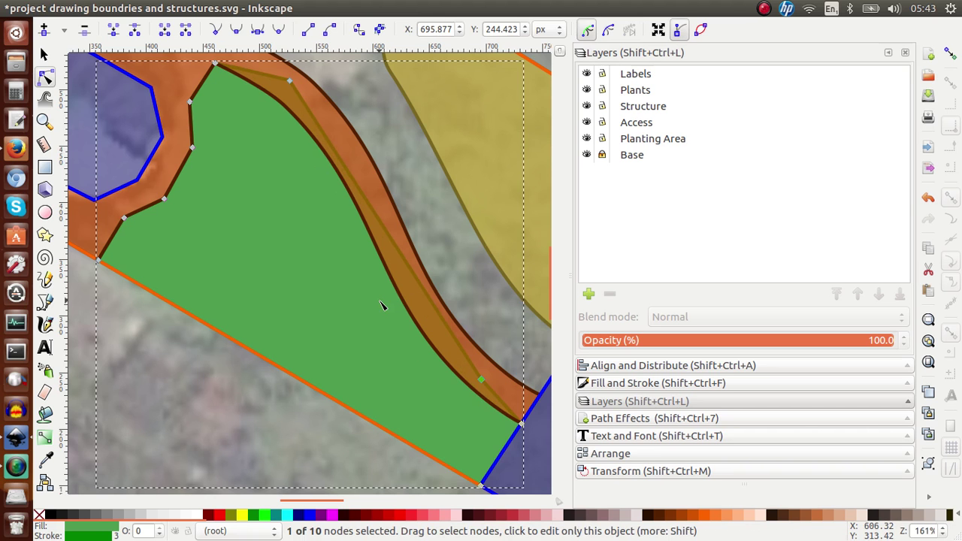
scroll(381, 304, up, 4)
scroll(381, 304, down, 4)
Step: Duplicate the Access track and subtract the copy from the green polygon with Path > Difference
key(s)
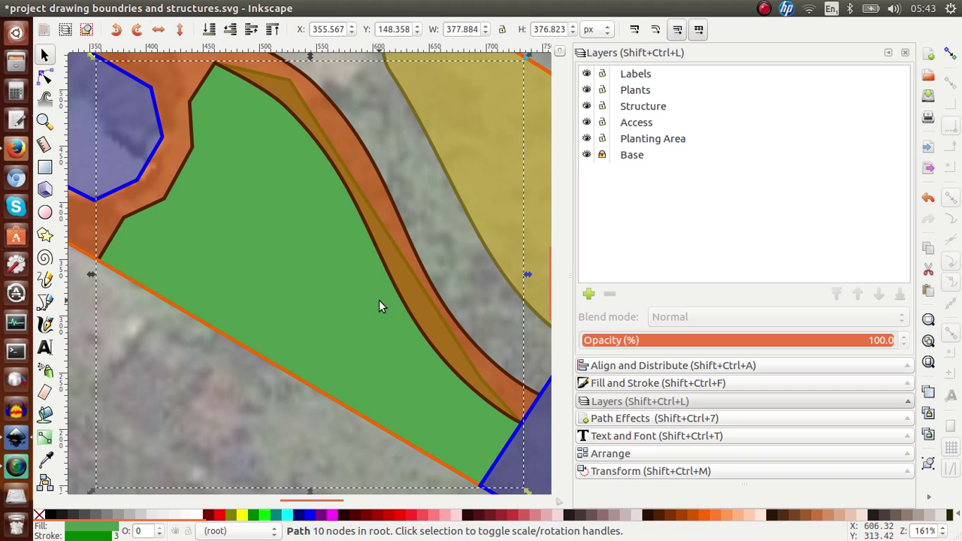
click(377, 169)
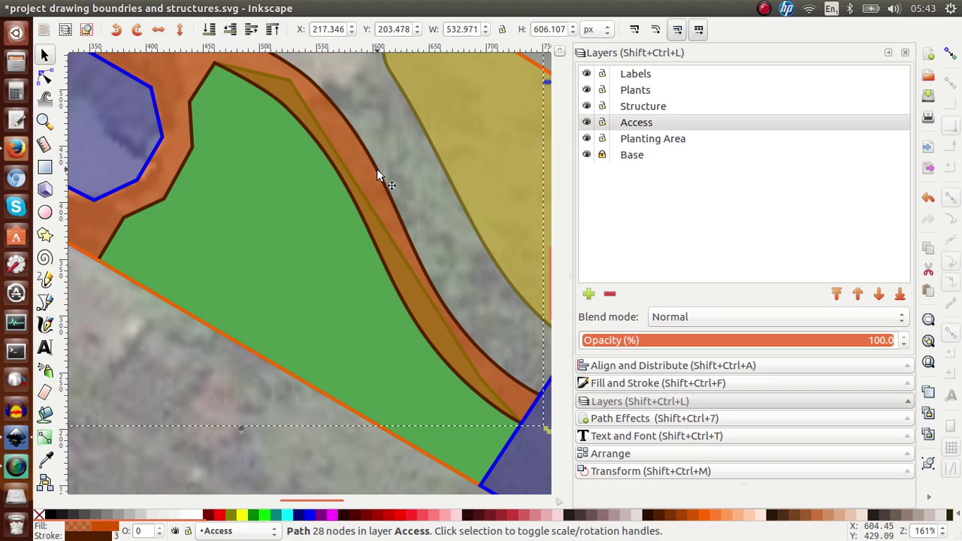
key(ctrl+d)
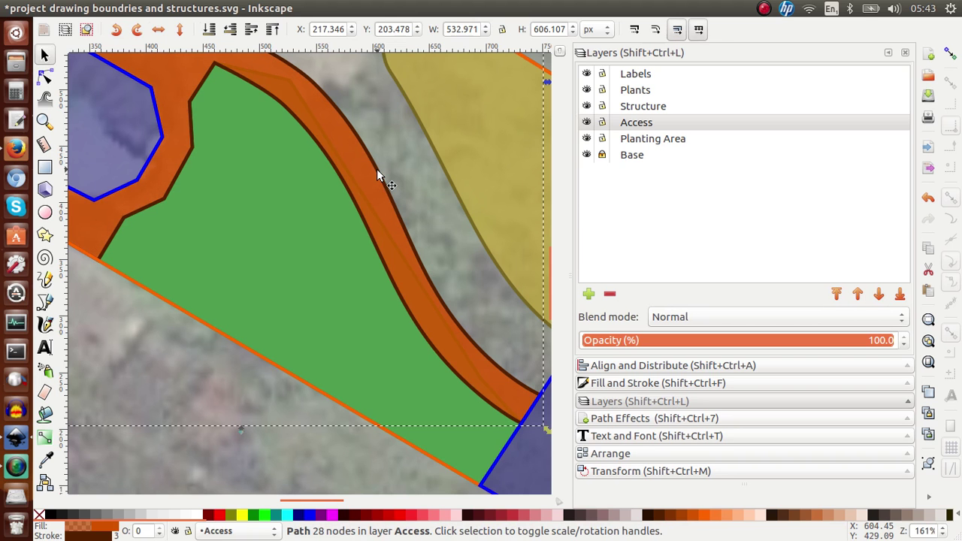
click(312, 478)
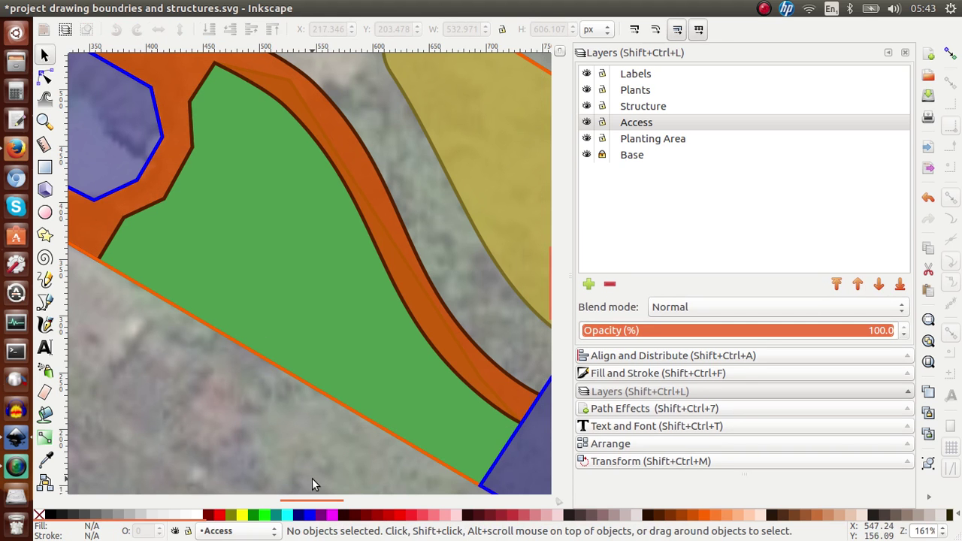
click(341, 142)
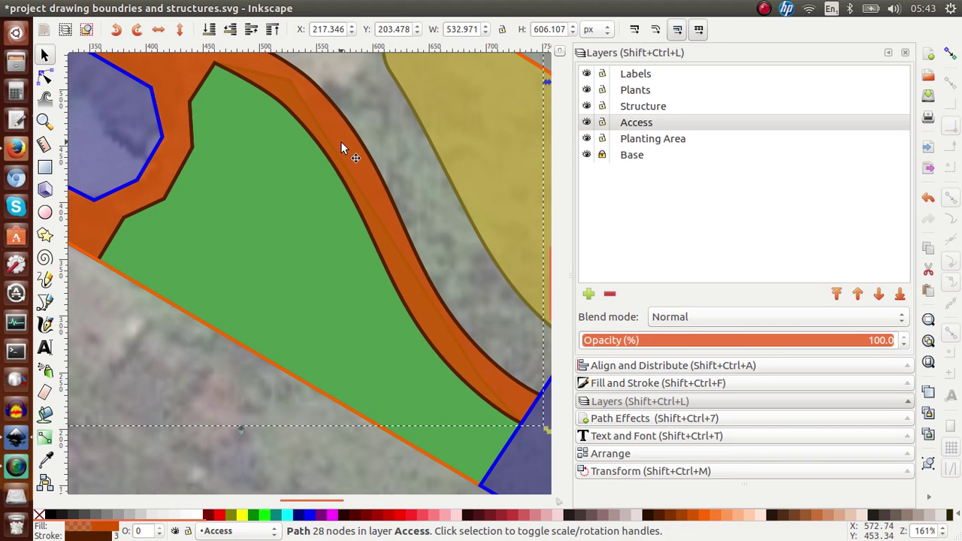
key(shift)
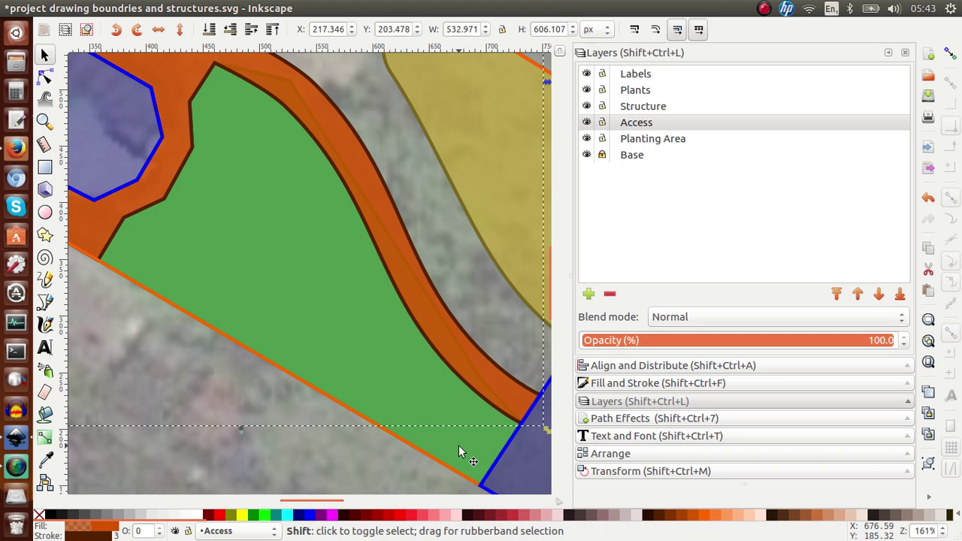
shift+click(459, 446)
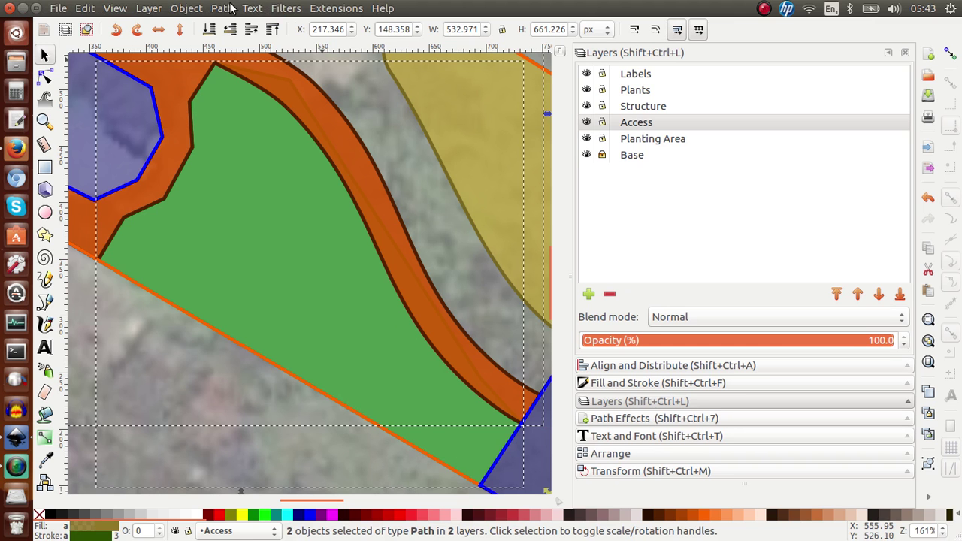
click(222, 8)
click(251, 111)
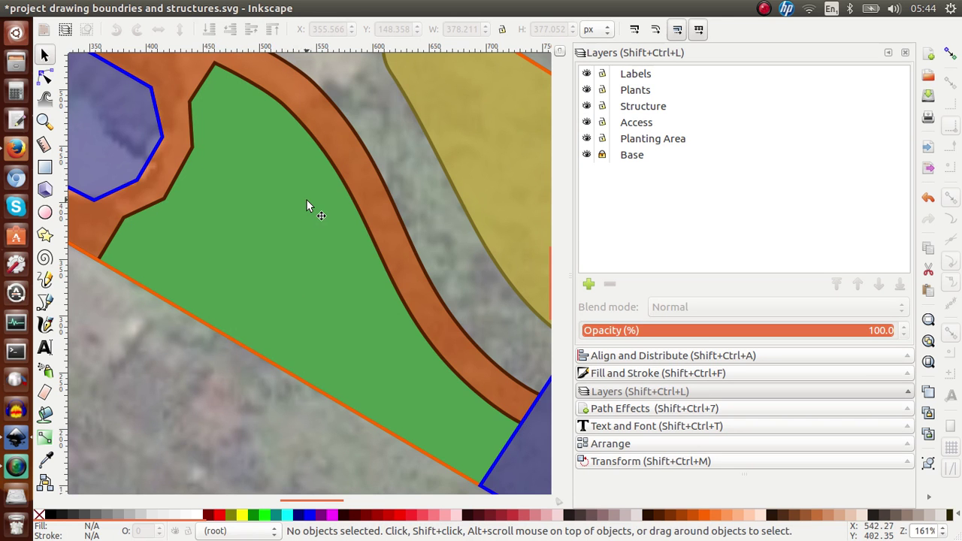
Step: Scroll to the gap beside the yellow planting area, zoom out, and switch to the Bezier tool
scroll(306, 204, up, 7)
scroll(306, 204, right, 2)
scroll(307, 205, down, 4)
scroll(306, 204, right, 4)
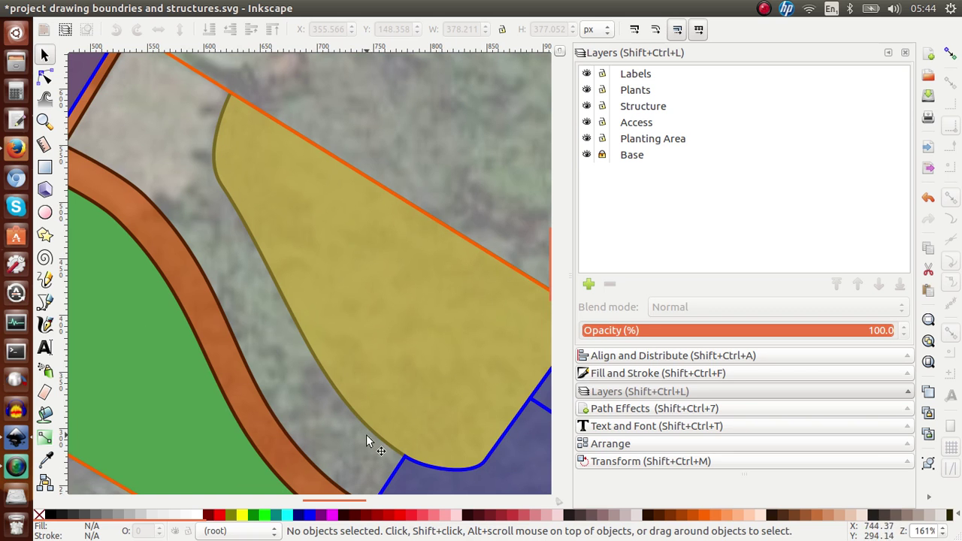
scroll(352, 305, left, 4)
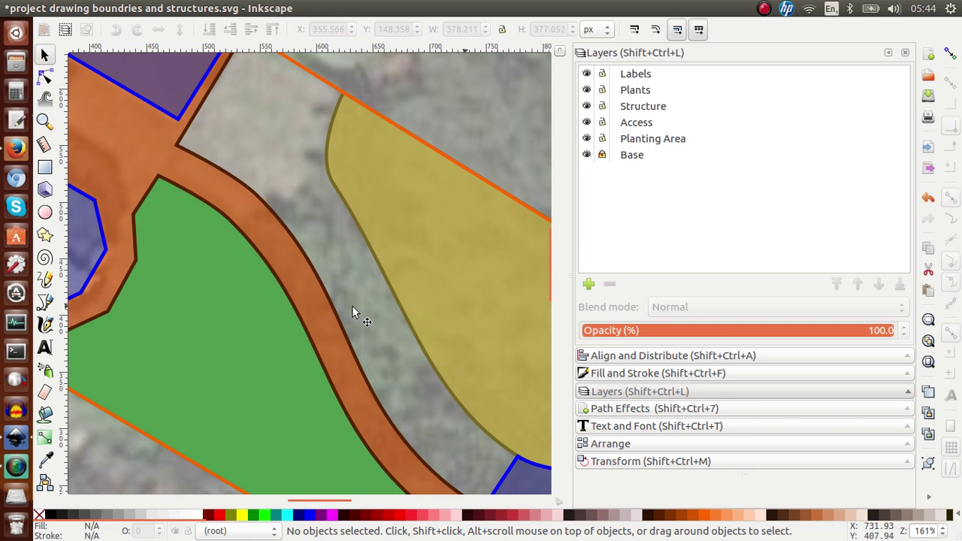
key(minus)
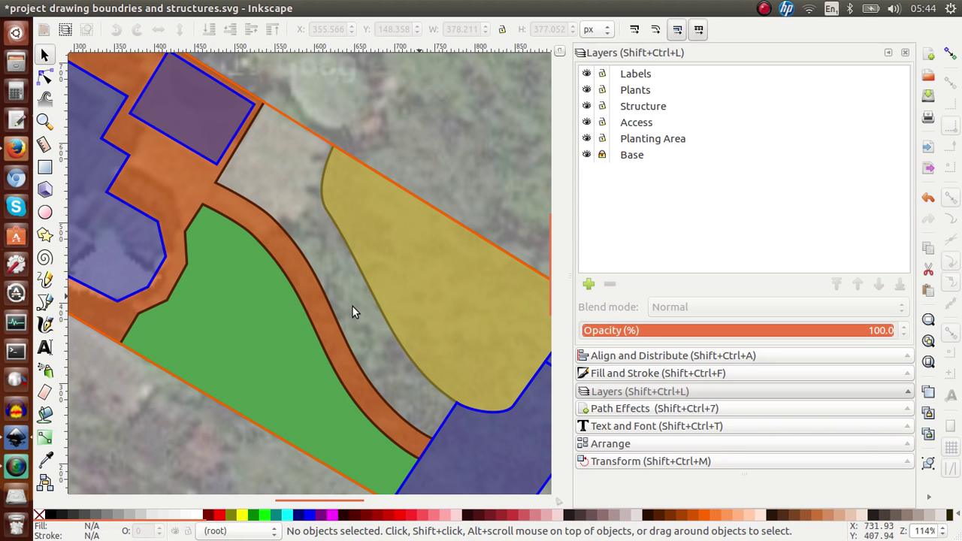
key(b)
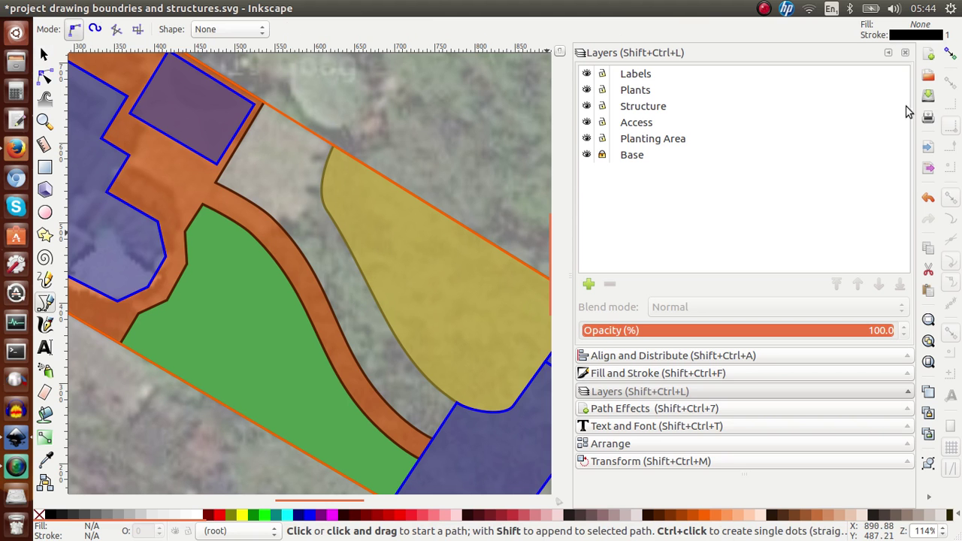
Step: With snapping on, trace a closed polygon along the orange track, blue zone and yellow zone edges
click(952, 61)
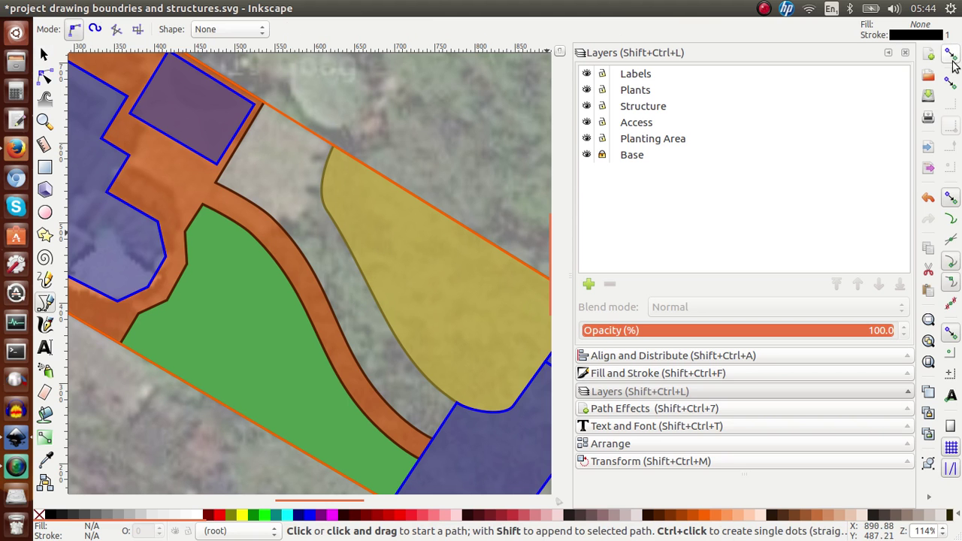
click(264, 102)
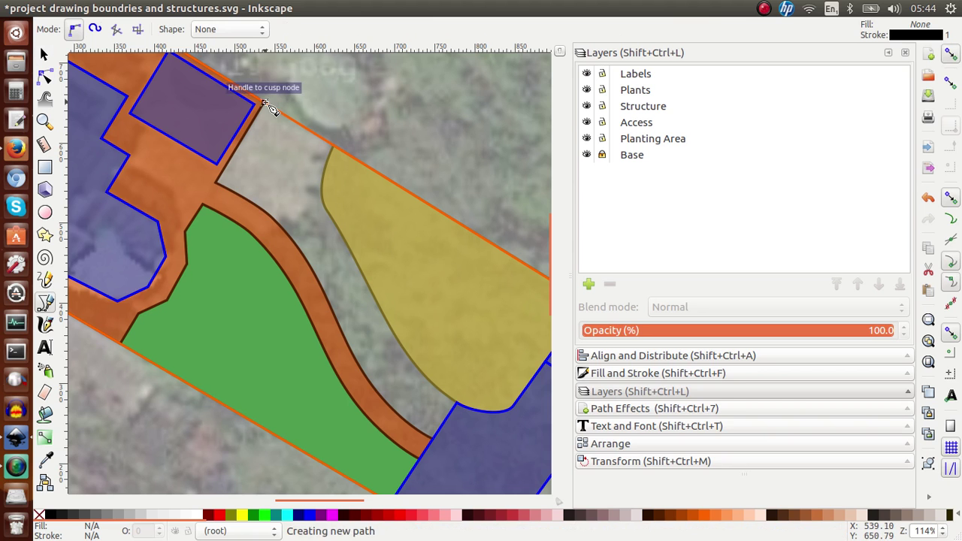
click(218, 184)
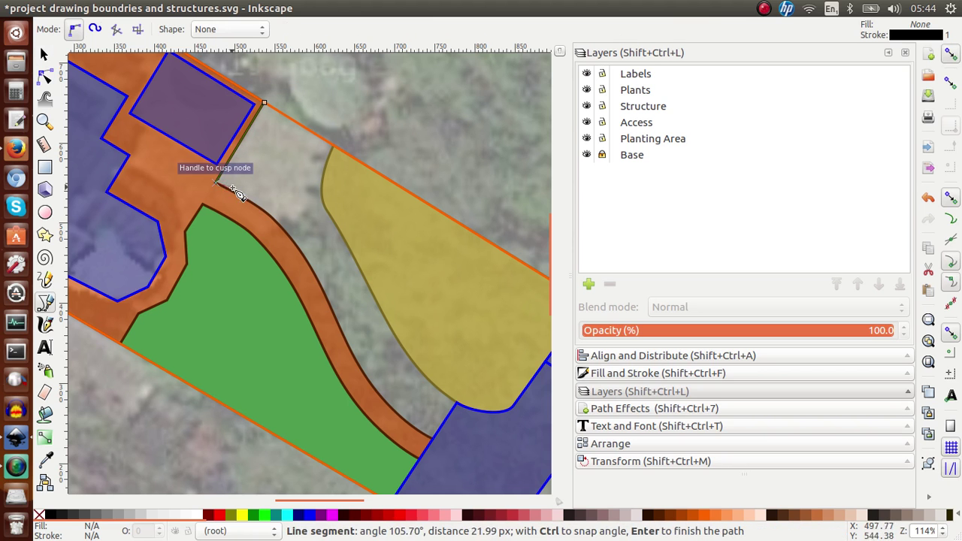
click(263, 224)
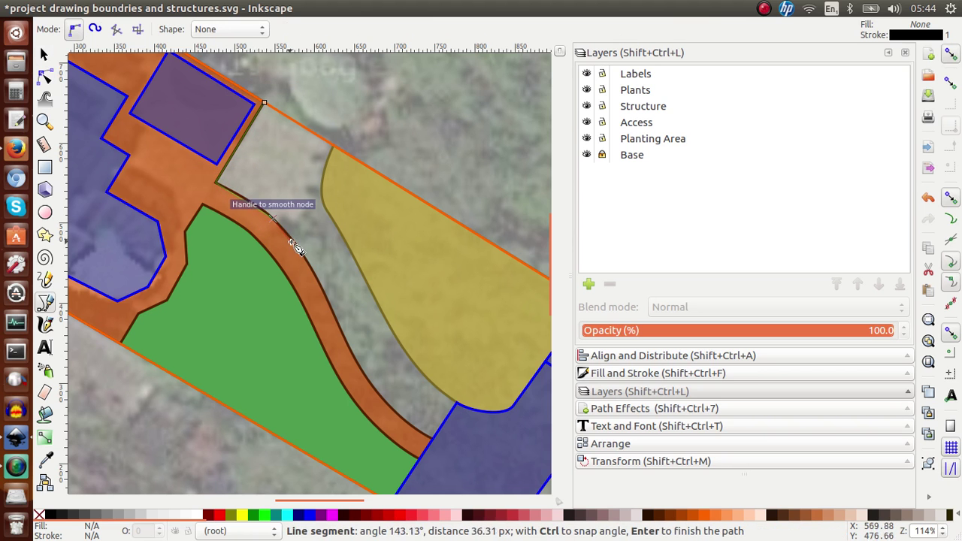
click(383, 407)
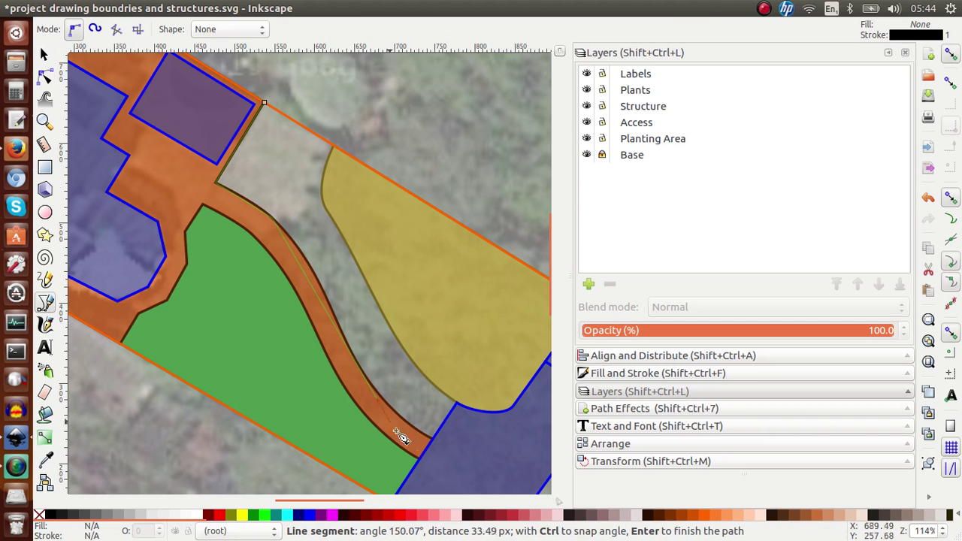
click(434, 442)
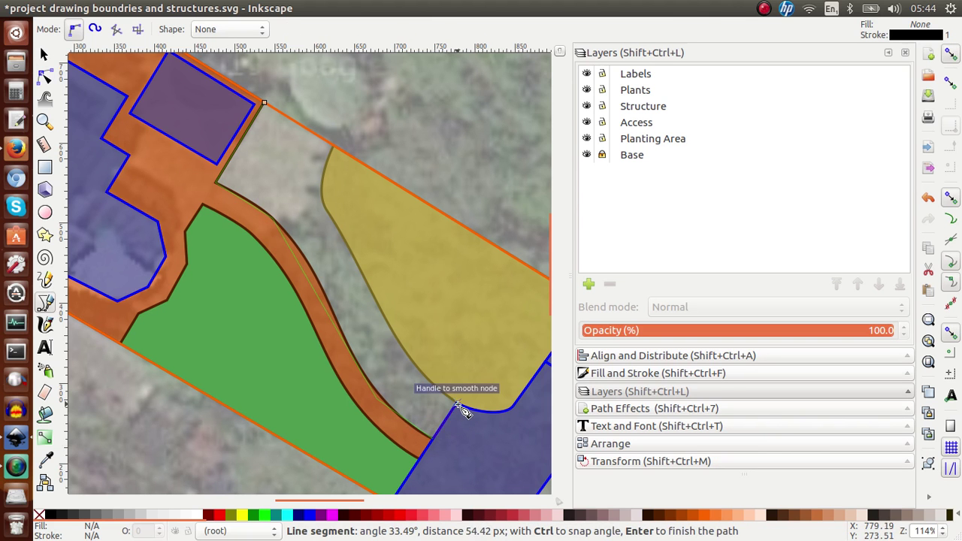
click(459, 406)
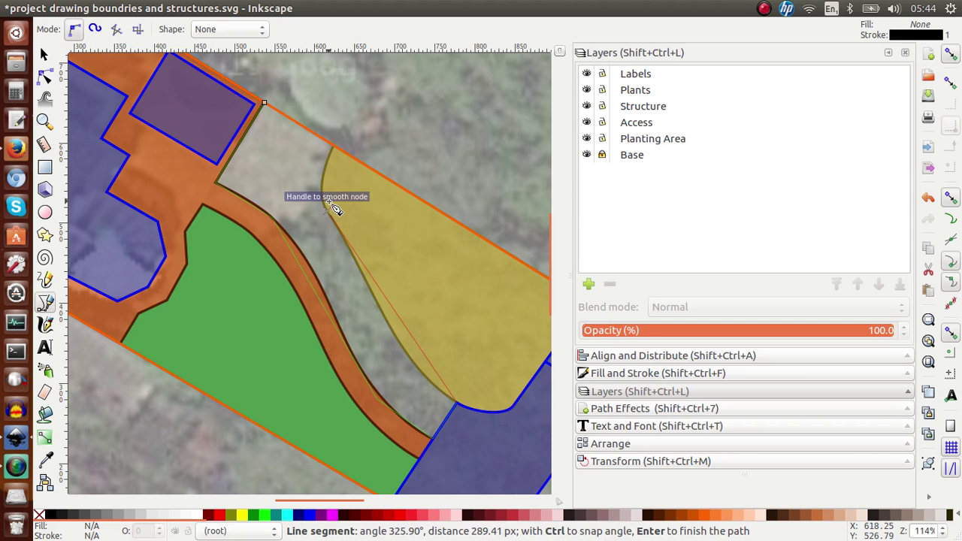
click(335, 206)
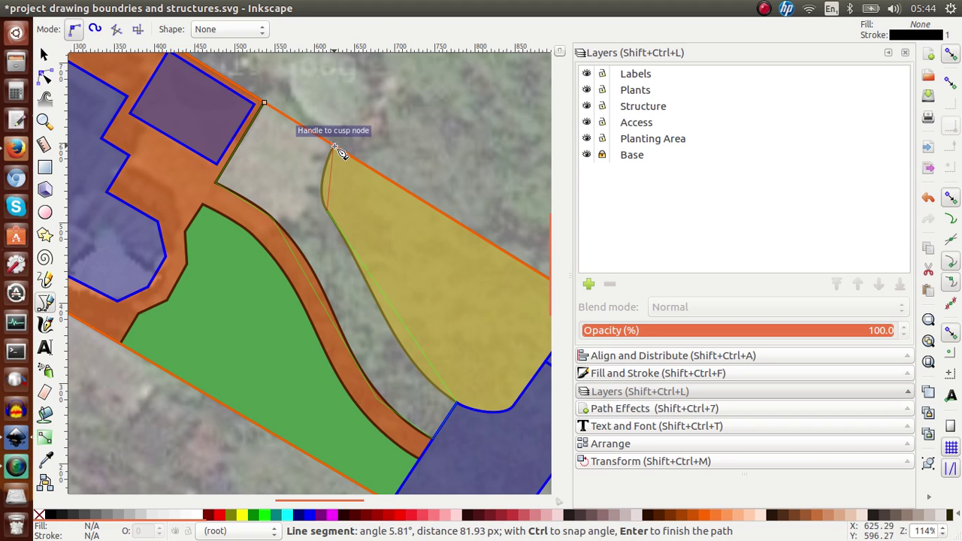
click(335, 146)
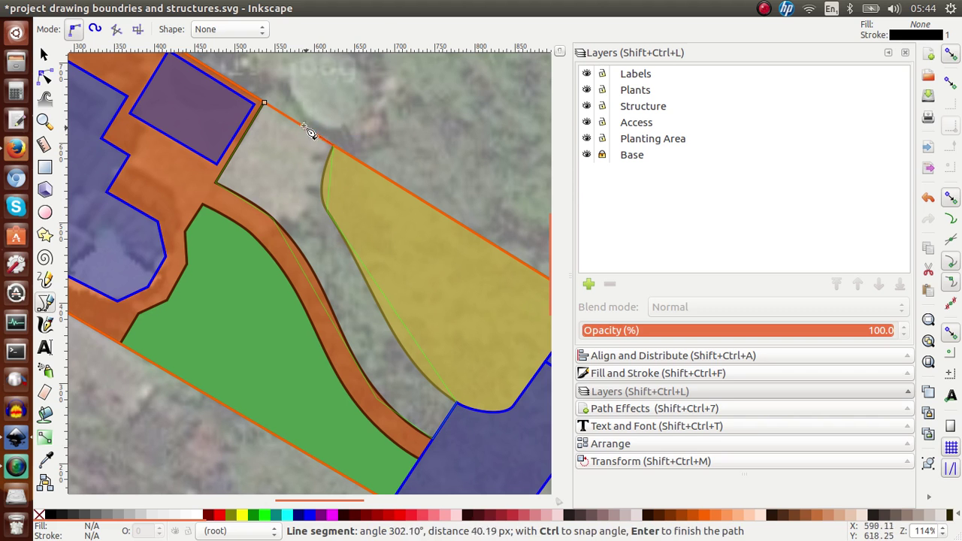
click(269, 105)
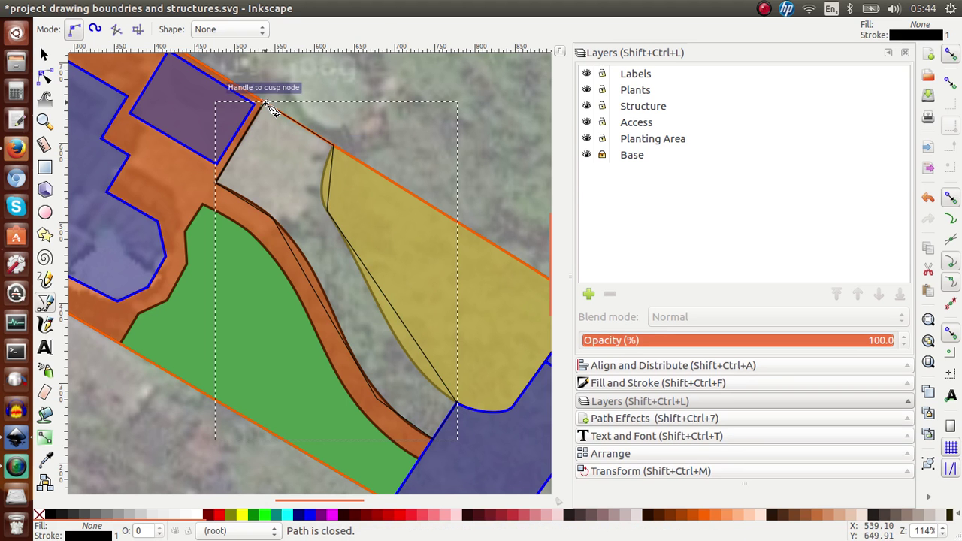
Step: Set the new polygon's stroke width to 3 px and scroll toward the colour legend swatches
key(s)
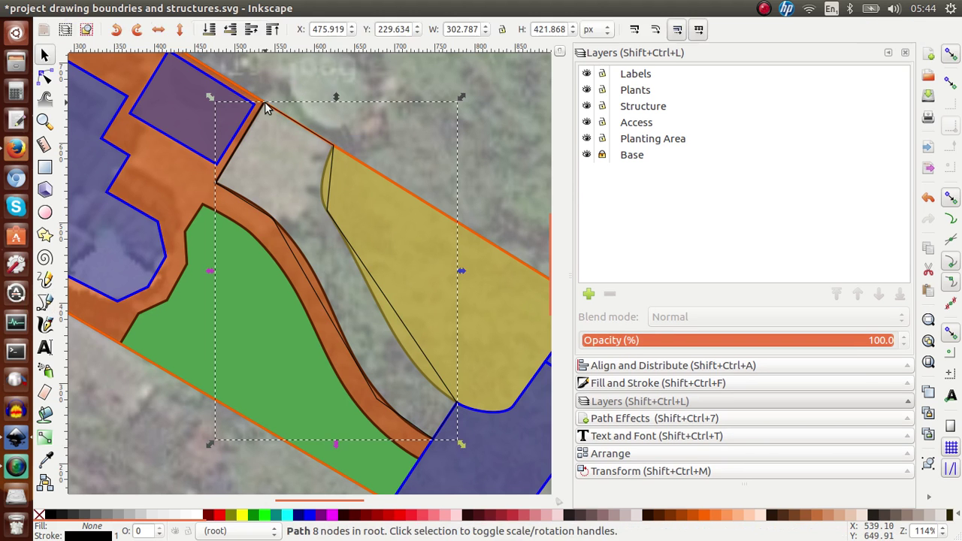
click(644, 385)
click(726, 84)
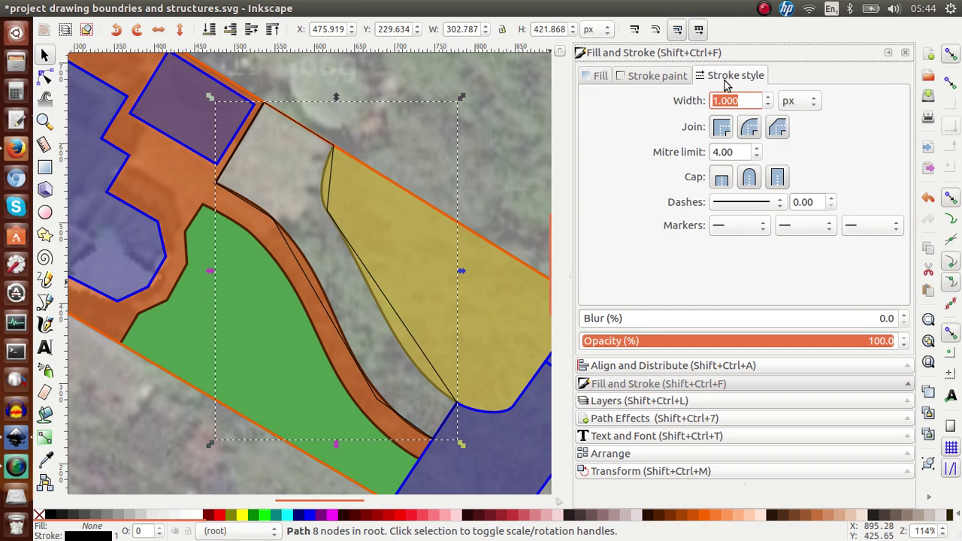
text(3)
key(Return)
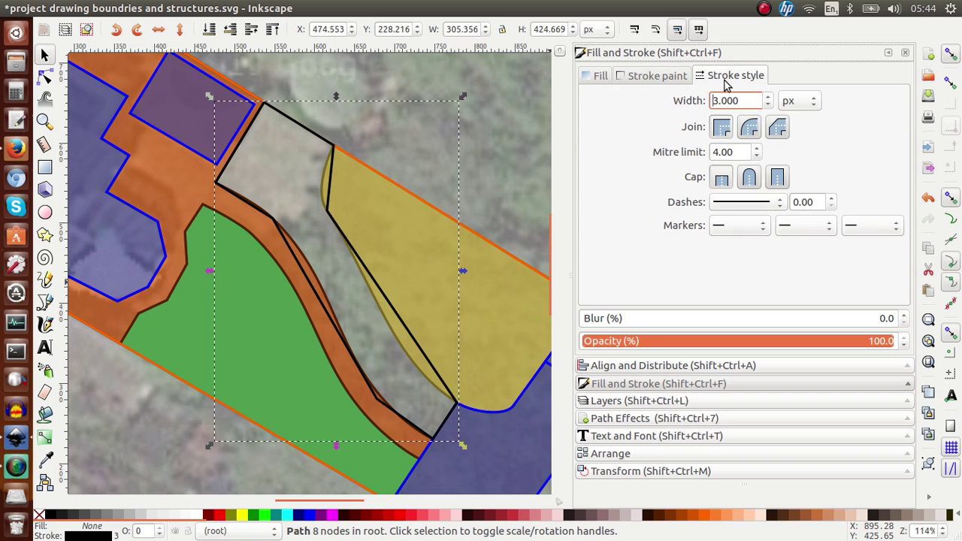
click(665, 77)
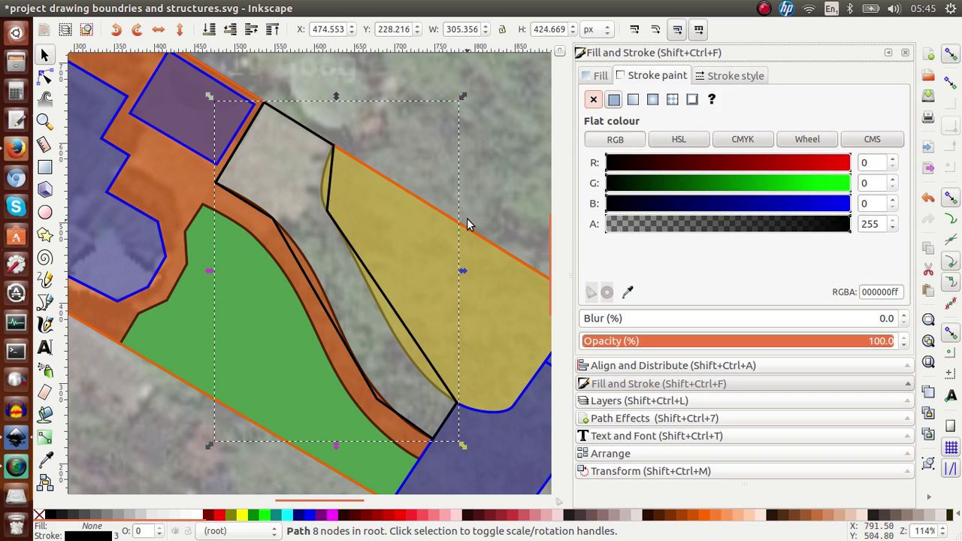
scroll(467, 223, down, 6)
Step: Scroll the canvas to locate the yellow zone's legend swatches
scroll(345, 269, down, 4)
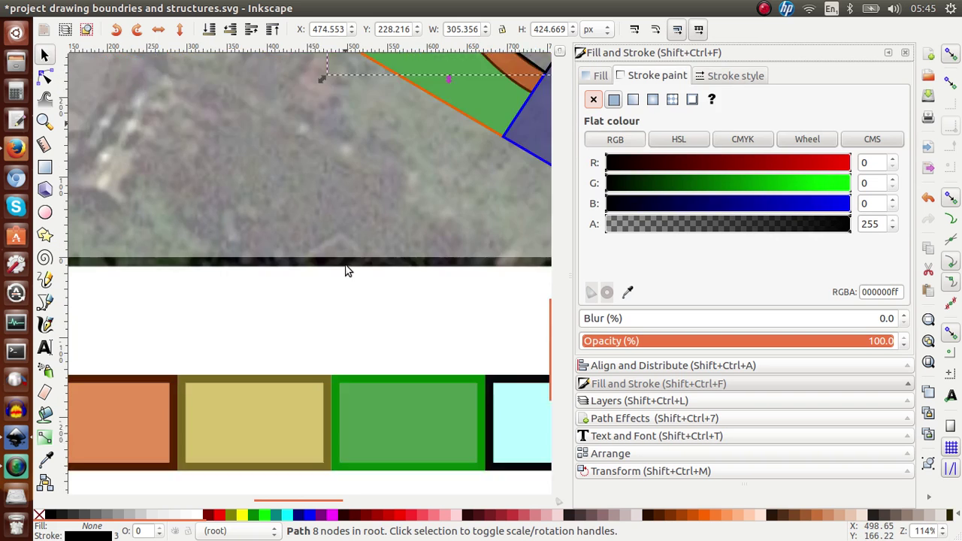
scroll(345, 269, down, 3)
scroll(345, 268, left, 2)
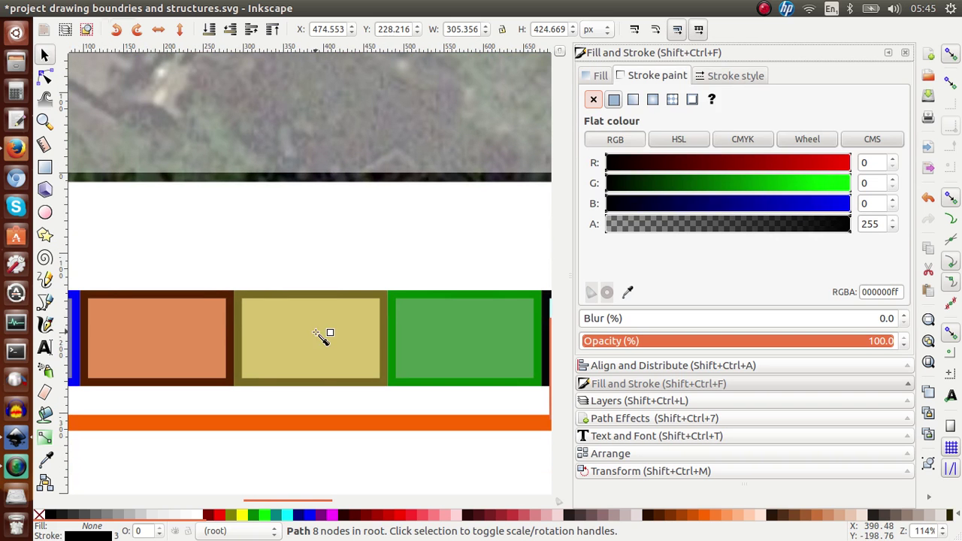
key(d)
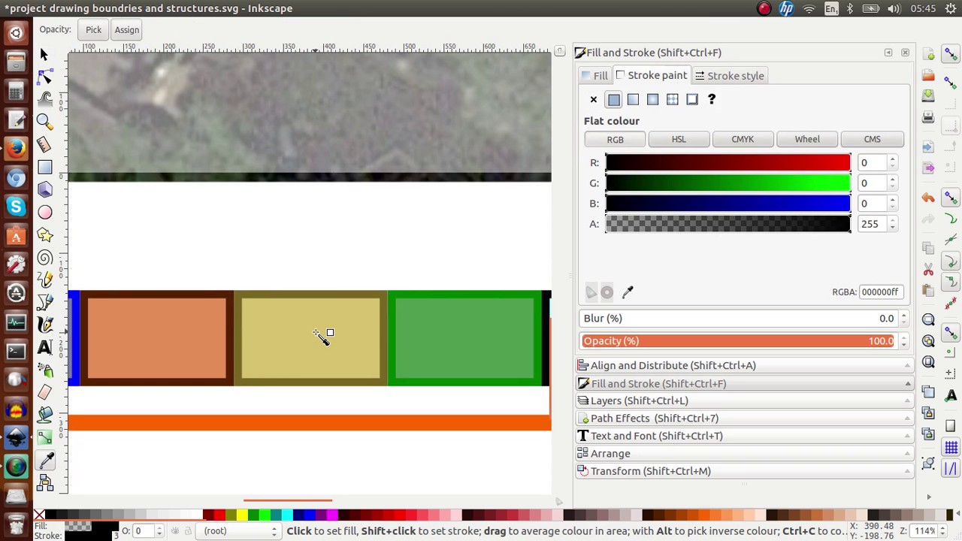
scroll(344, 348, up, 10)
scroll(344, 348, right, 5)
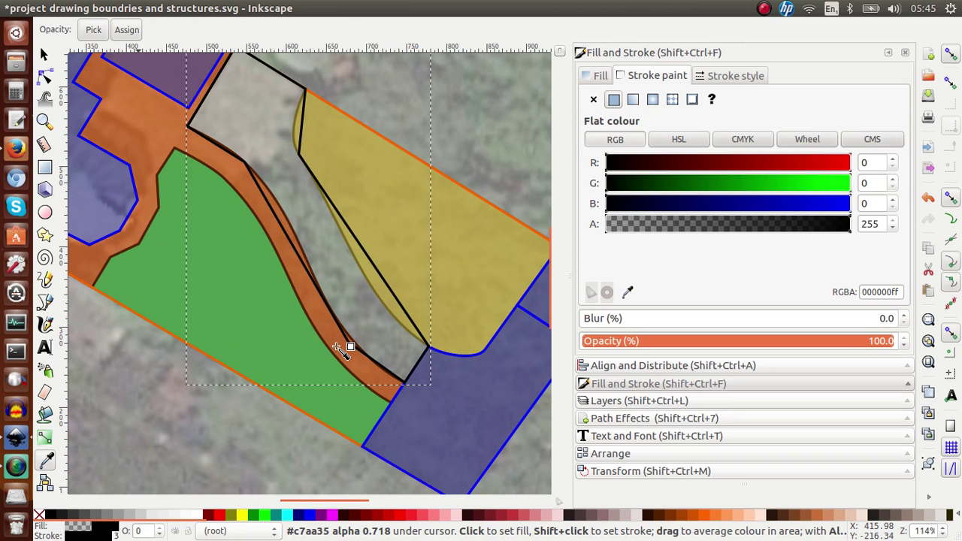
key(s)
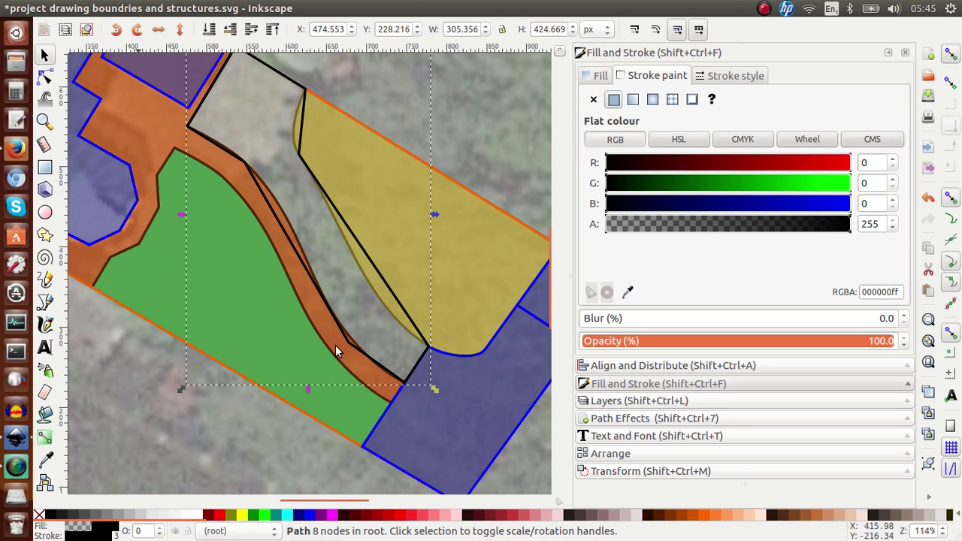
scroll(336, 350, down, 10)
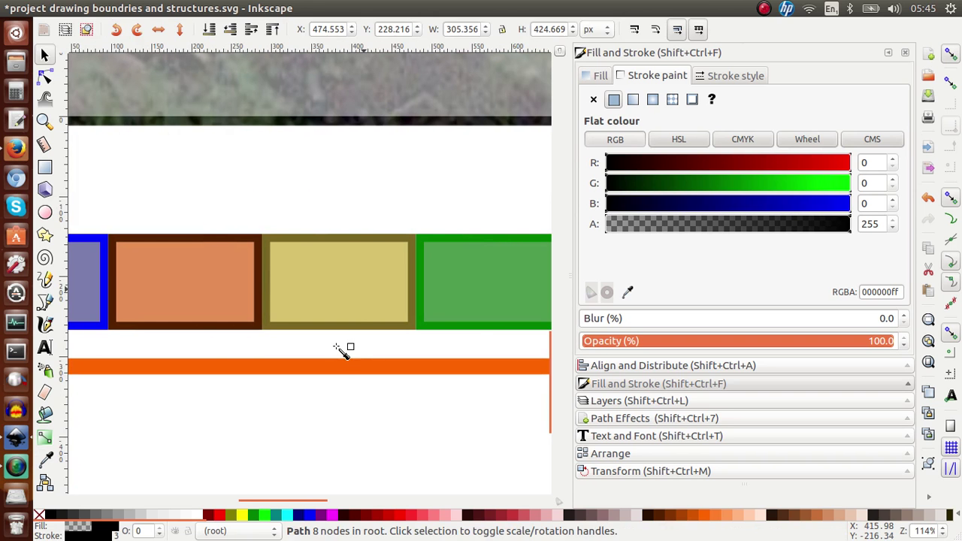
Step: Use the Dropper to give the new polygon the yellow legend fill and olive border stroke
key(d)
click(341, 272)
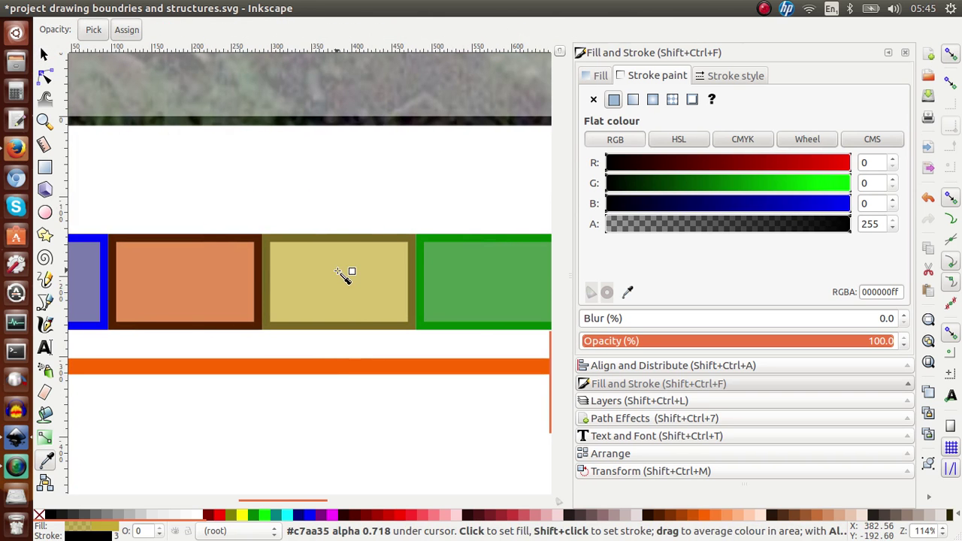
shift+click(360, 239)
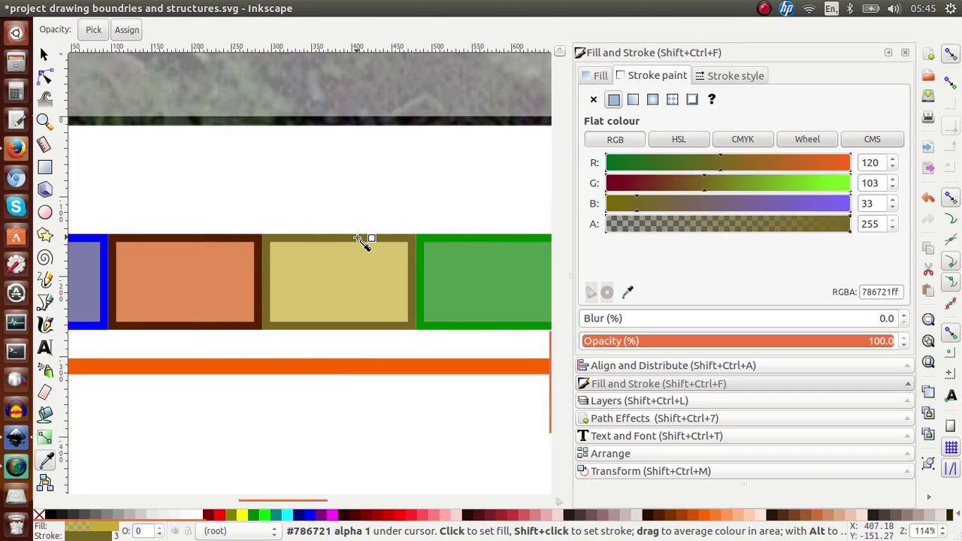
scroll(359, 239, up, 10)
scroll(359, 239, right, 5)
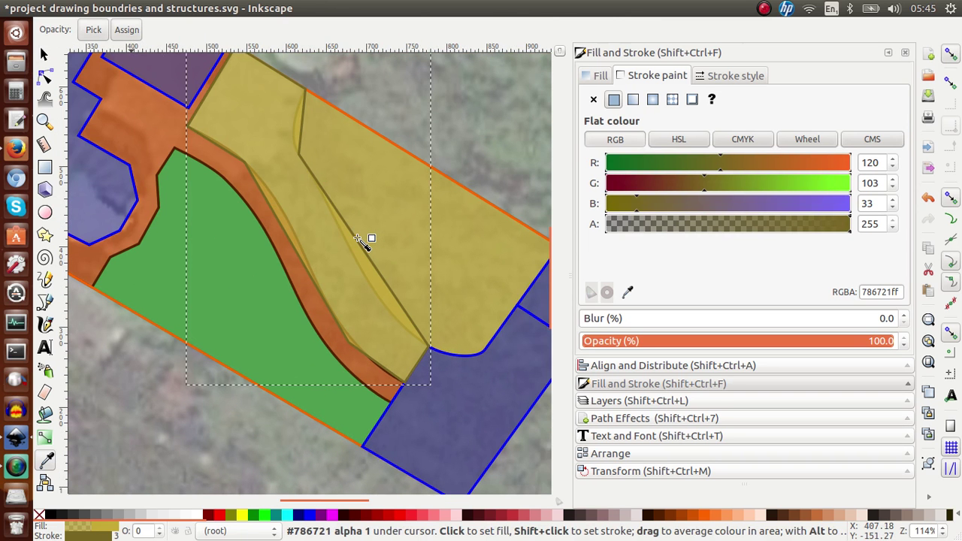
scroll(360, 239, up, 2)
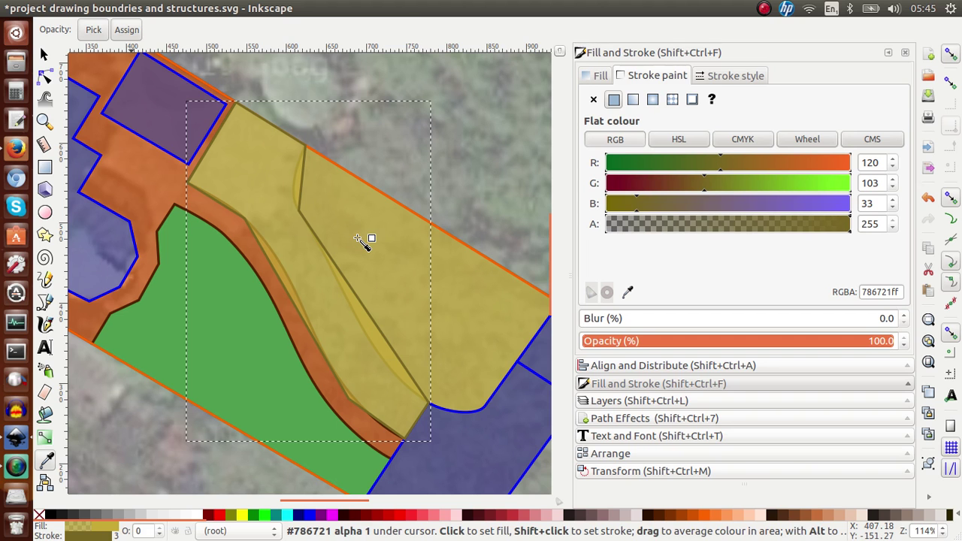
key(s)
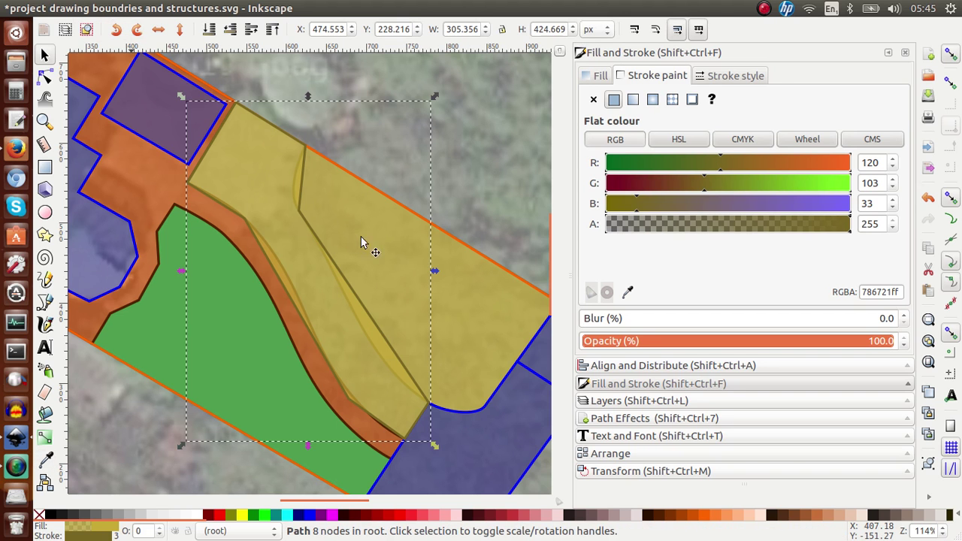
click(606, 404)
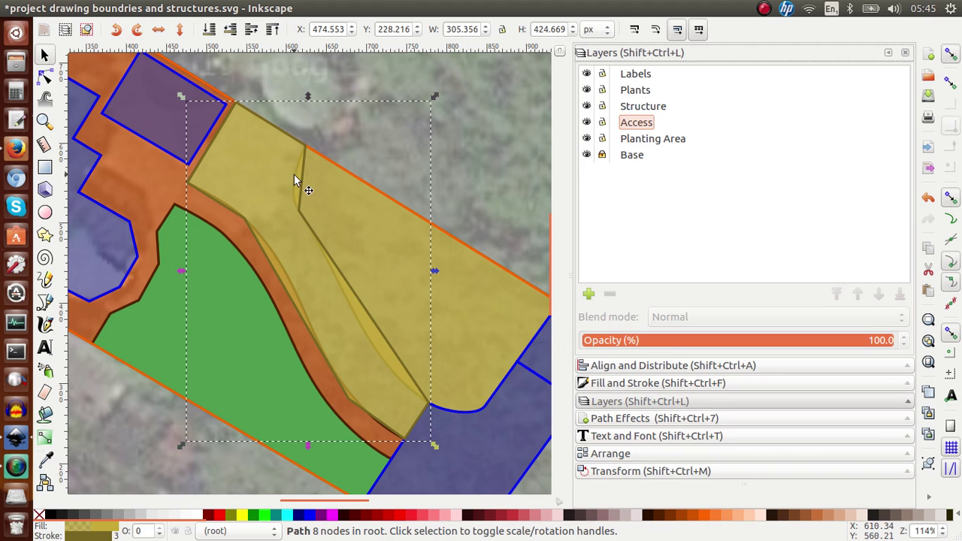
Step: Move the selected polygon to the Planting Area layer with Move Selection to Layer
click(148, 8)
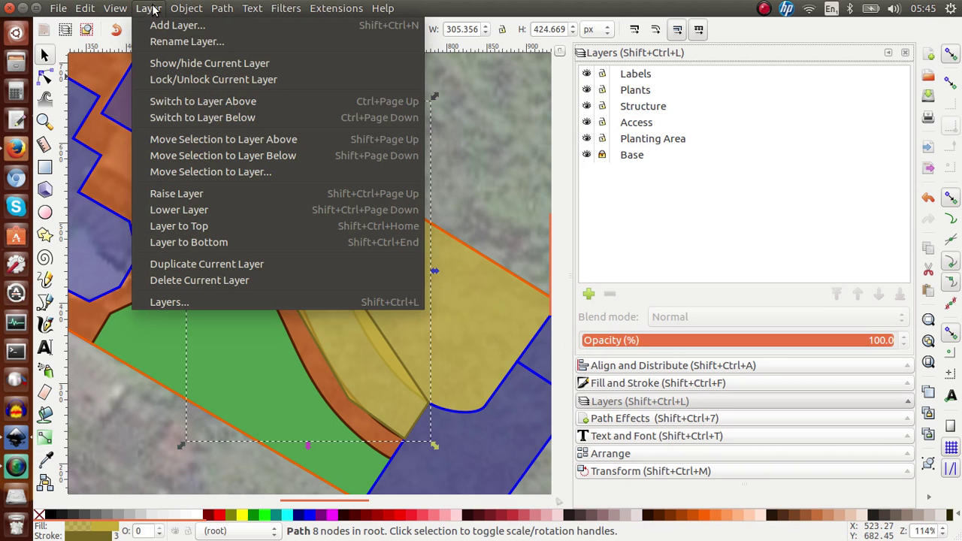
click(207, 172)
click(482, 298)
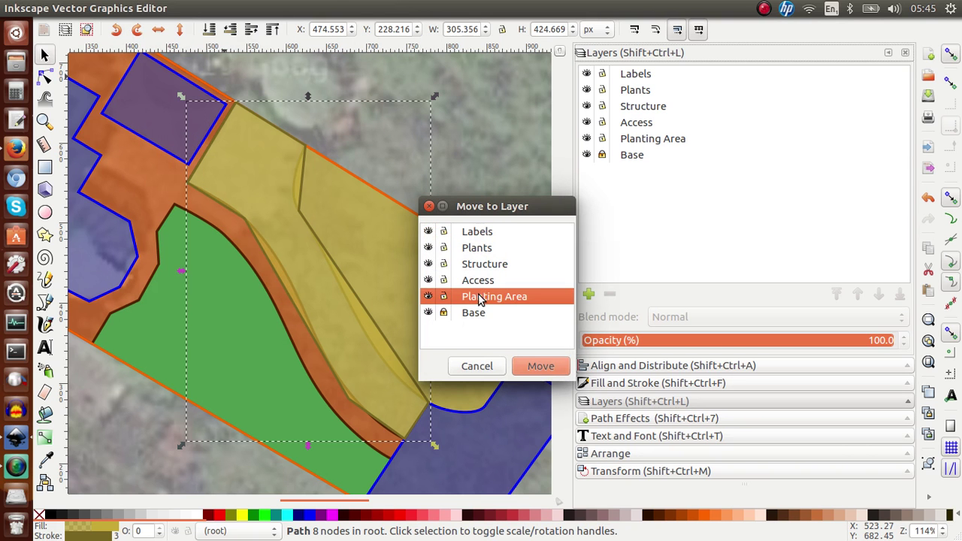
click(539, 368)
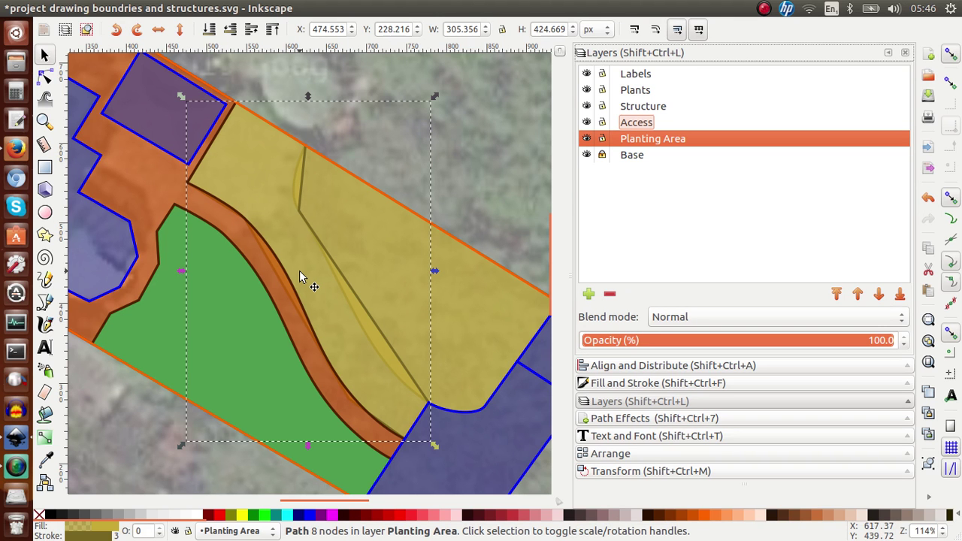
Step: Raise the right-hand yellow zone to top, then drag three polygon nodes into the orange band
click(366, 242)
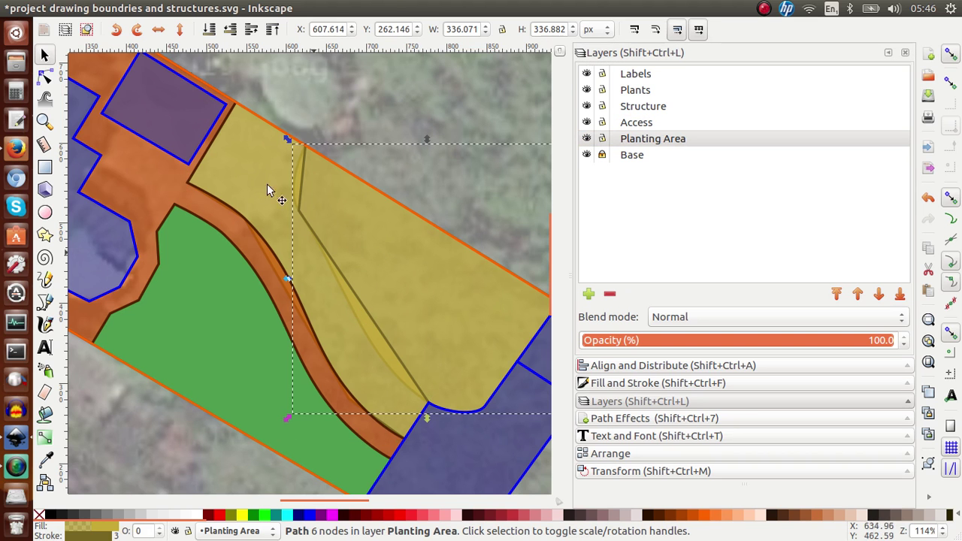
click(273, 30)
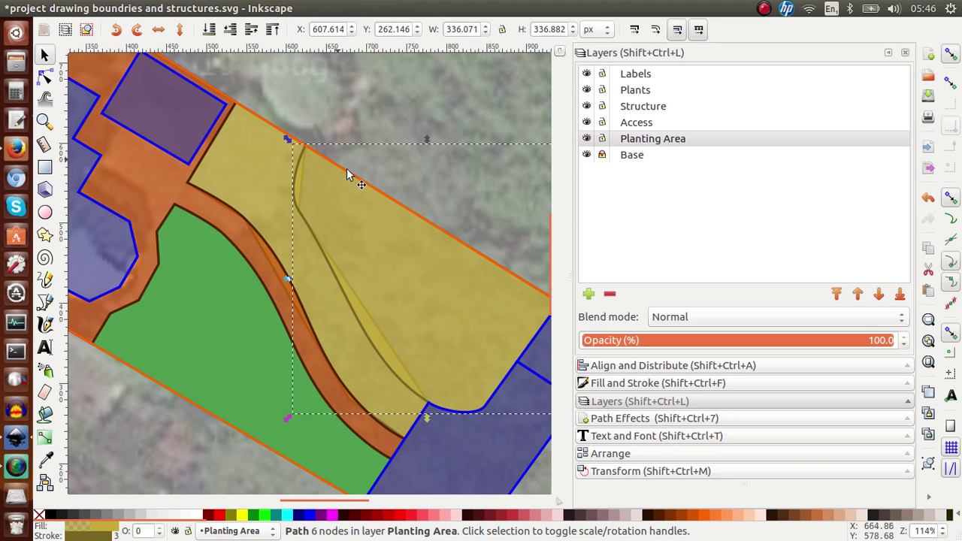
click(261, 189)
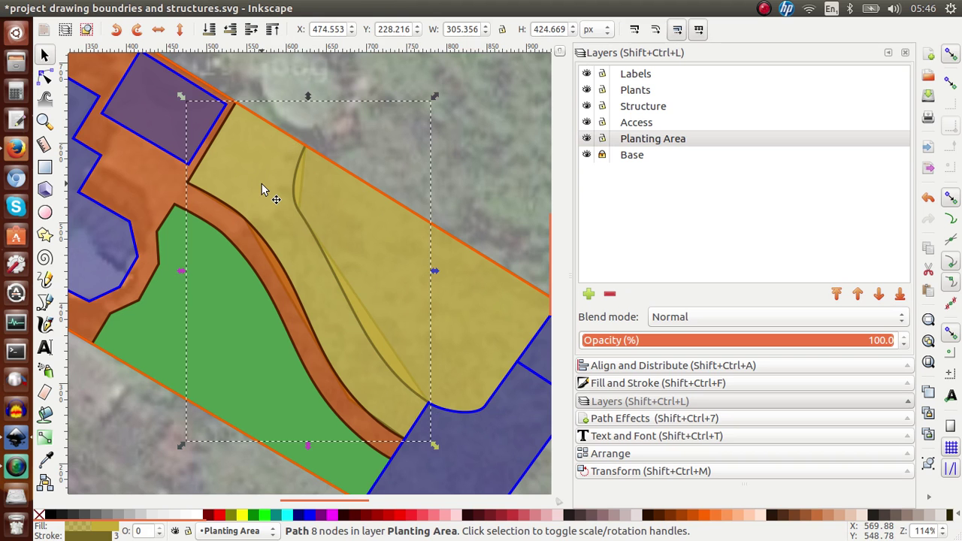
double_click(262, 189)
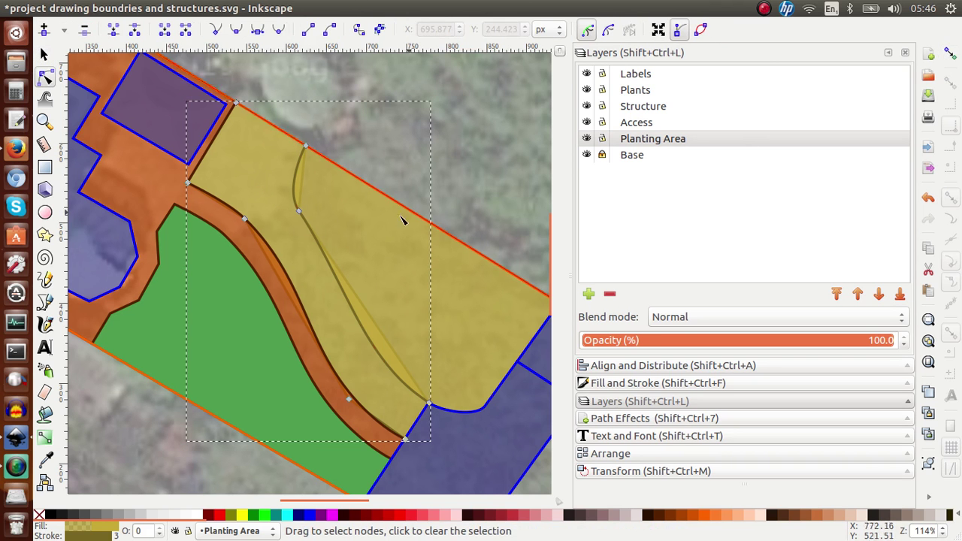
drag(300, 212, 309, 208)
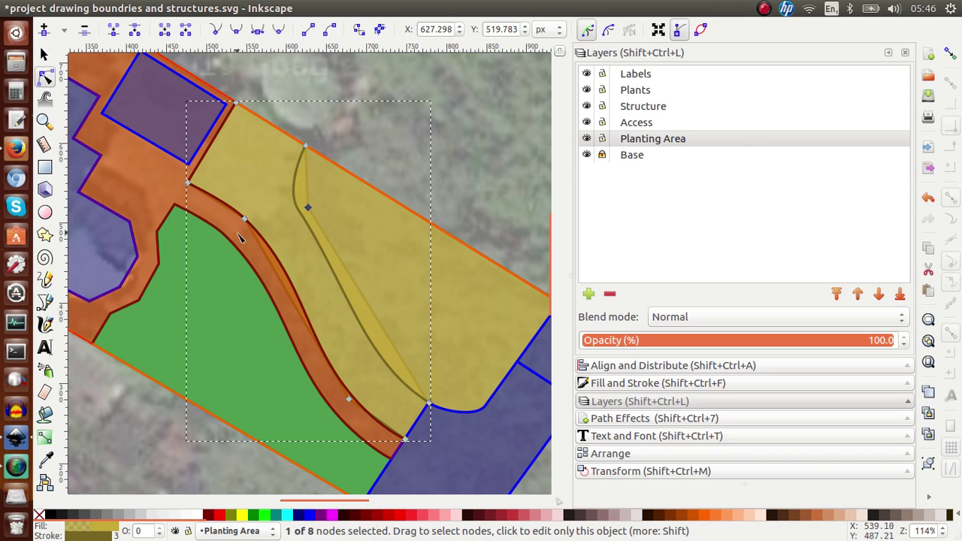
drag(246, 223, 242, 232)
drag(350, 406, 366, 435)
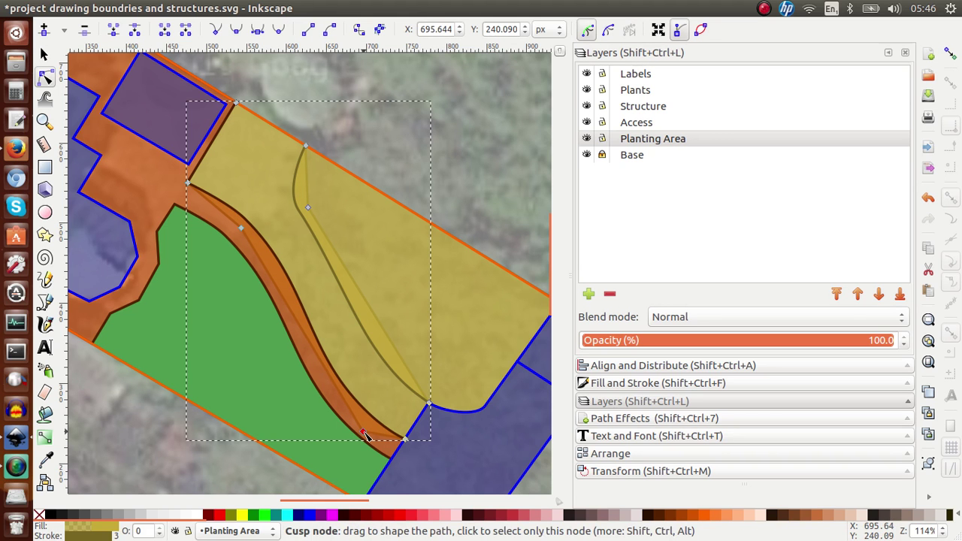
key(s)
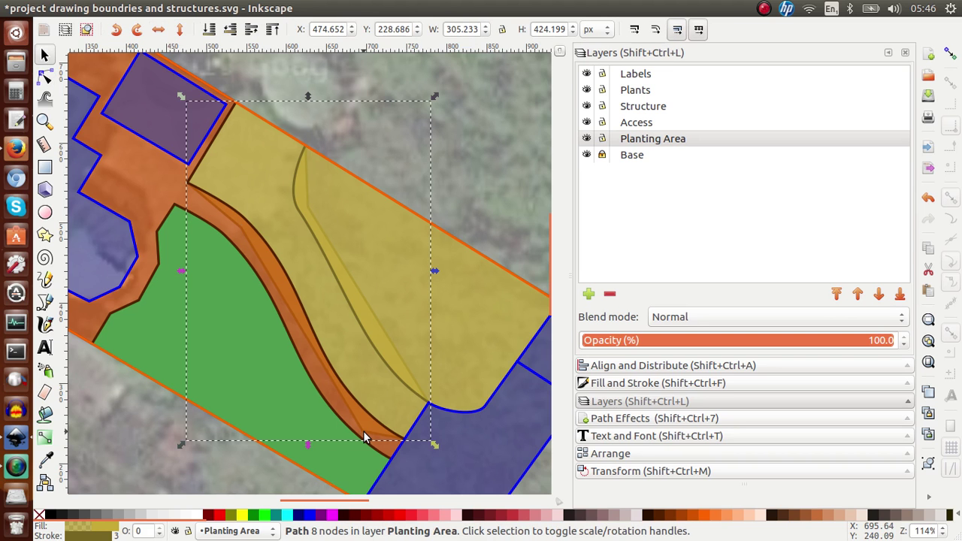
Step: Cut a copy of the orange access path out of the new polygon with Path > Difference
click(324, 393)
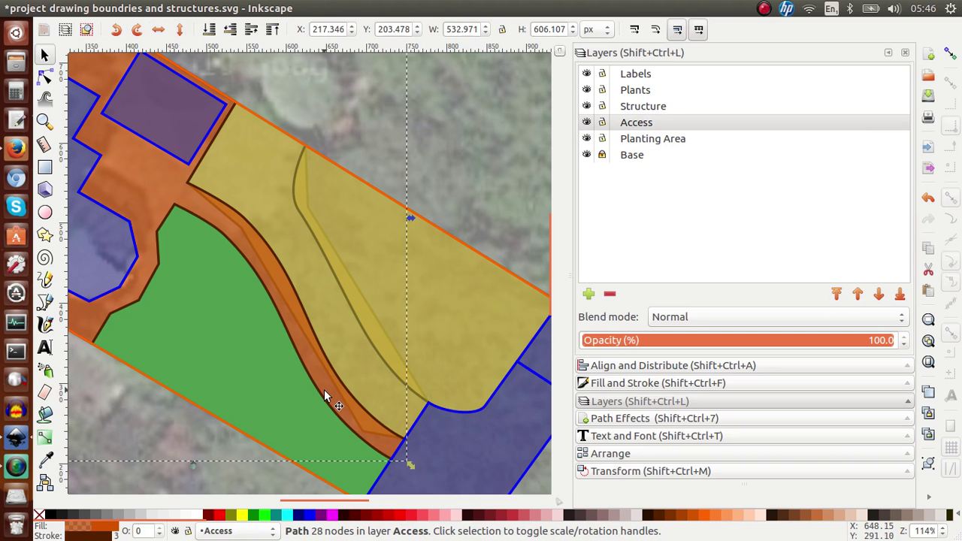
key(ctrl+z)
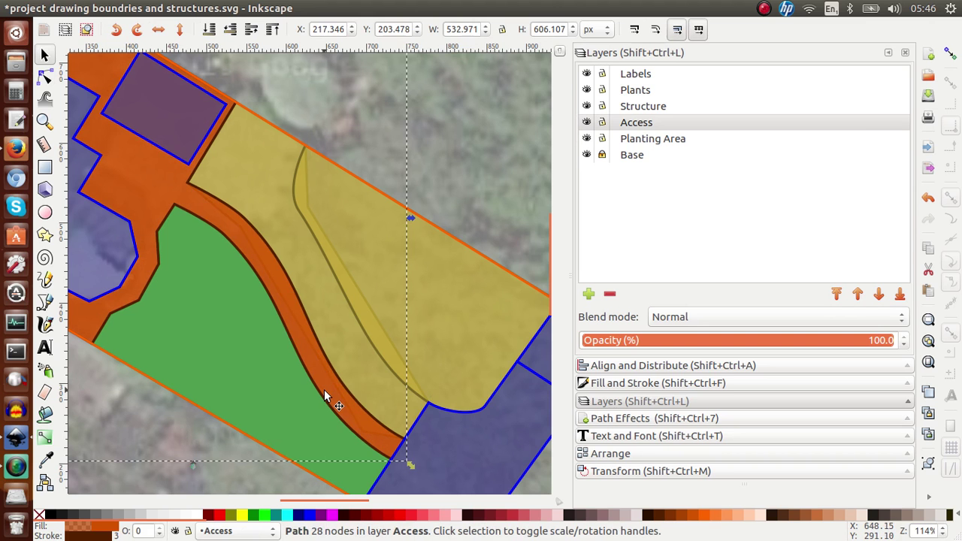
click(447, 437)
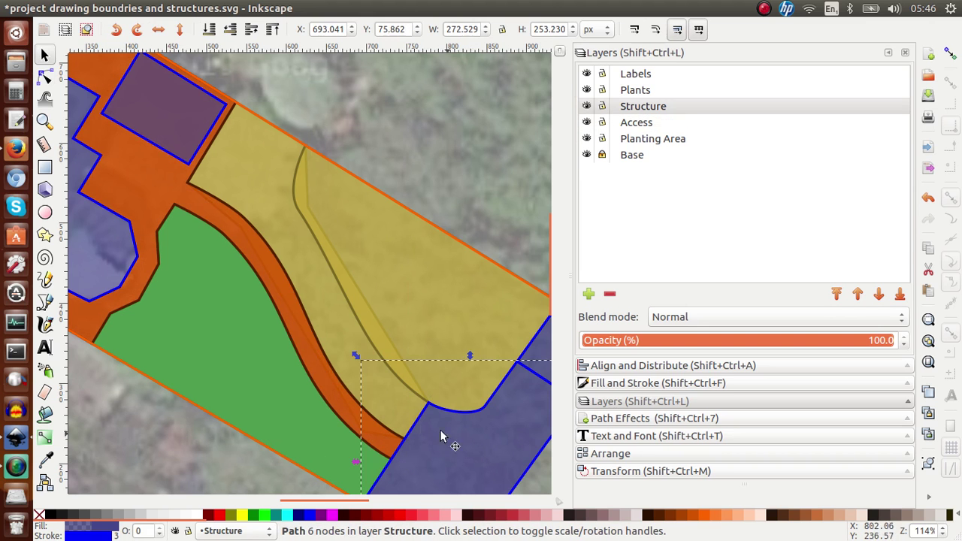
click(326, 382)
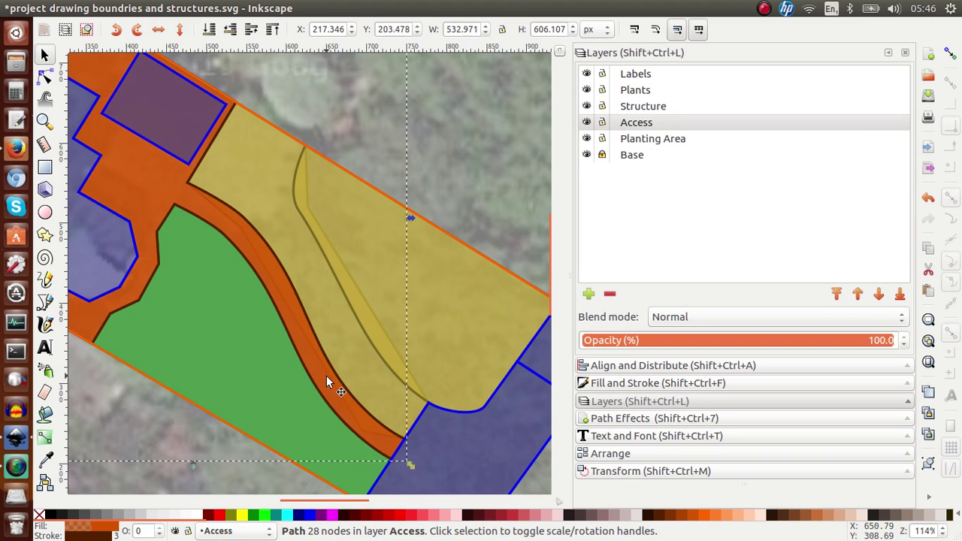
shift+click(412, 401)
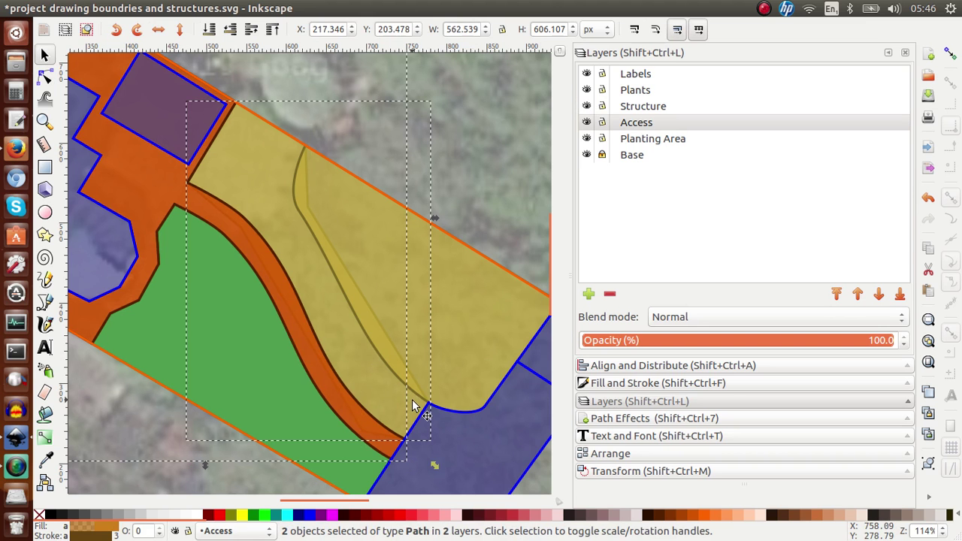
mouse_move(192, 7)
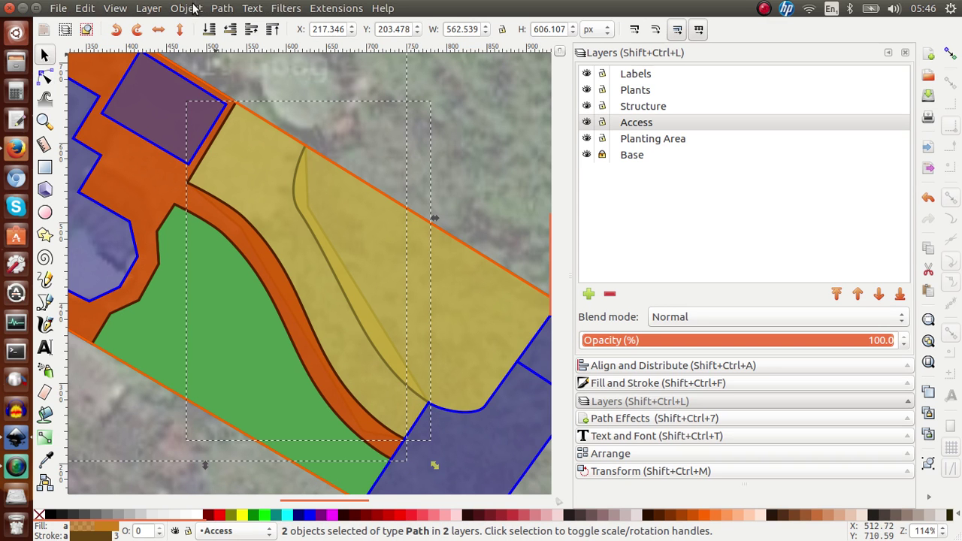
click(222, 7)
click(251, 111)
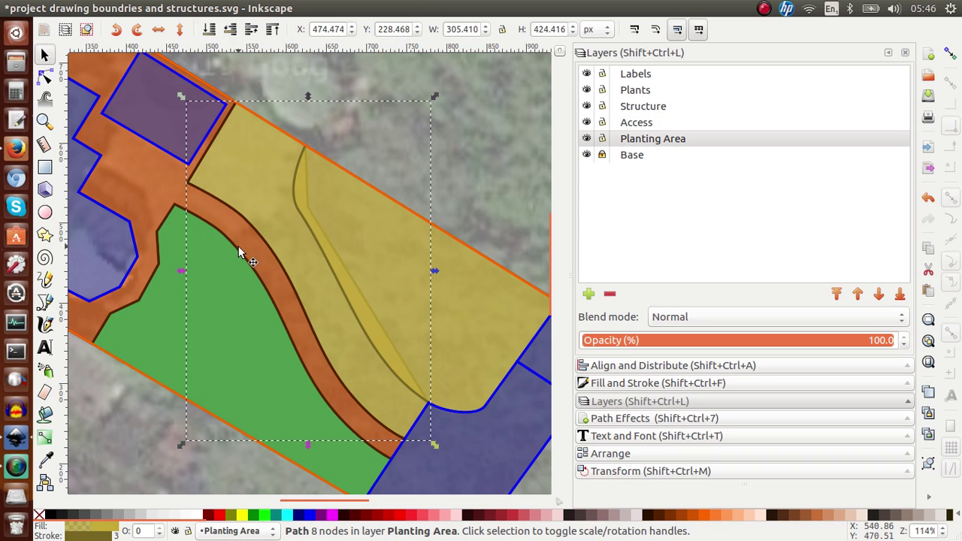
Step: Subtract a copy of the right-hand yellow zone from the polygon with Path > Difference
click(491, 321)
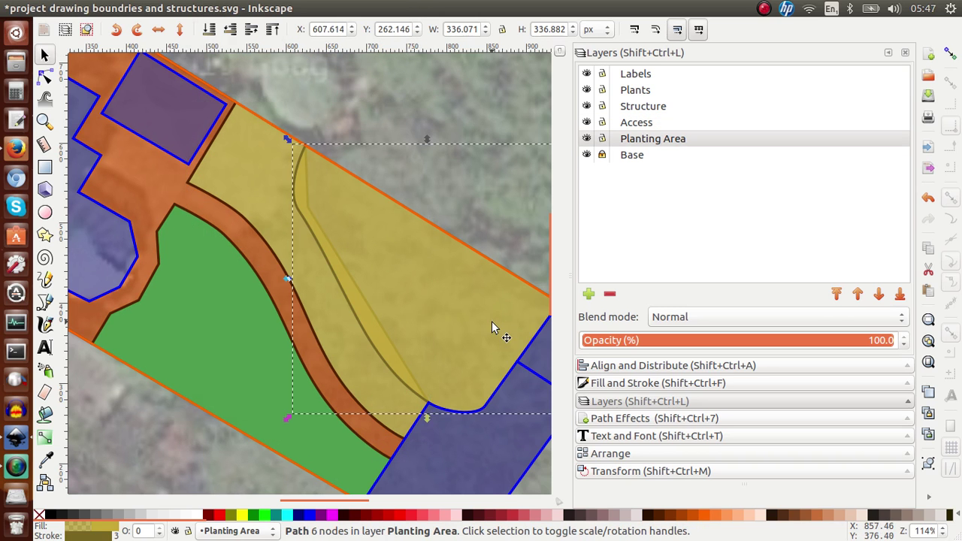
key(ctrl+z)
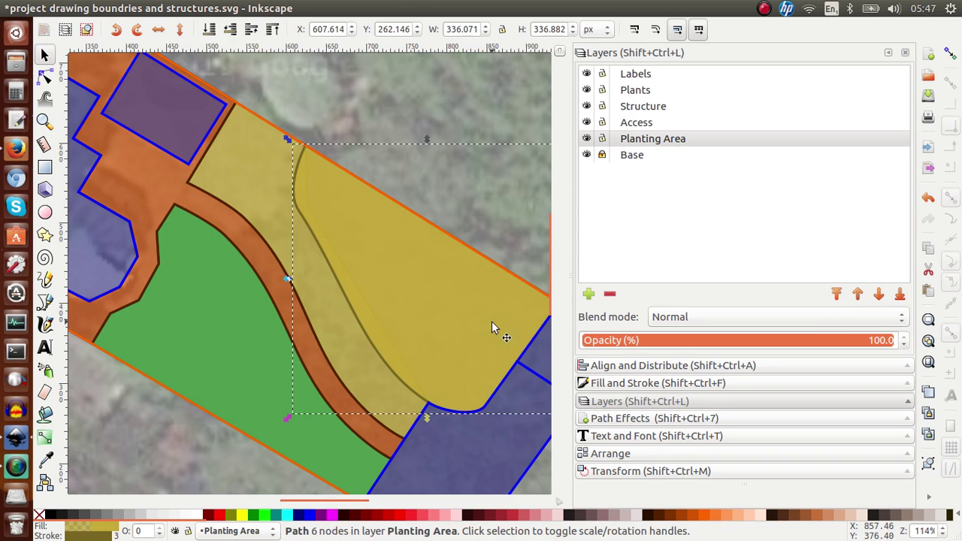
click(212, 335)
click(372, 272)
shift+click(242, 160)
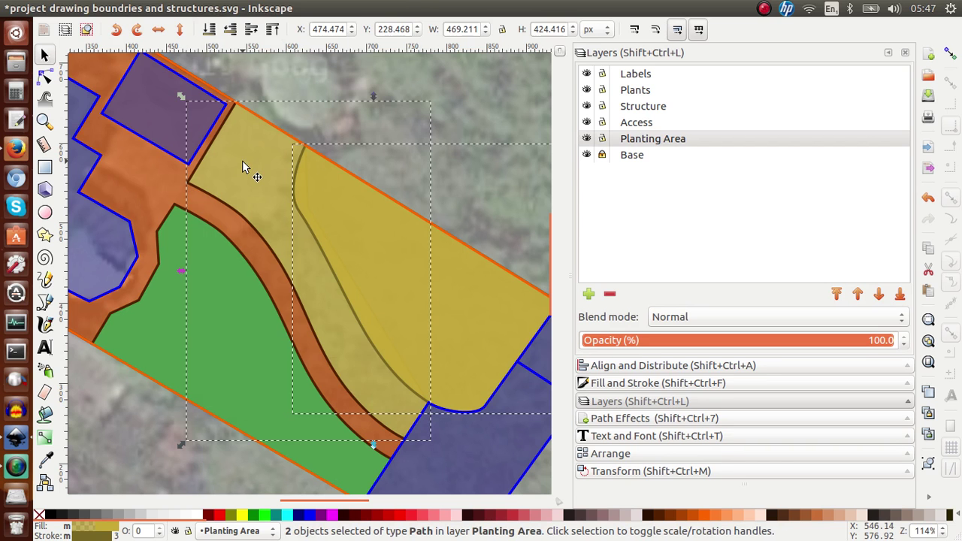
click(221, 8)
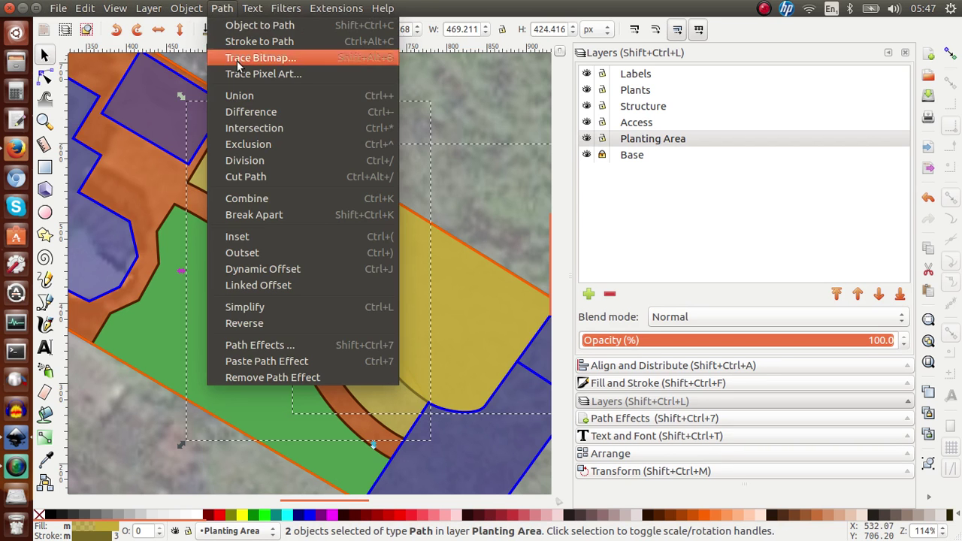
click(251, 111)
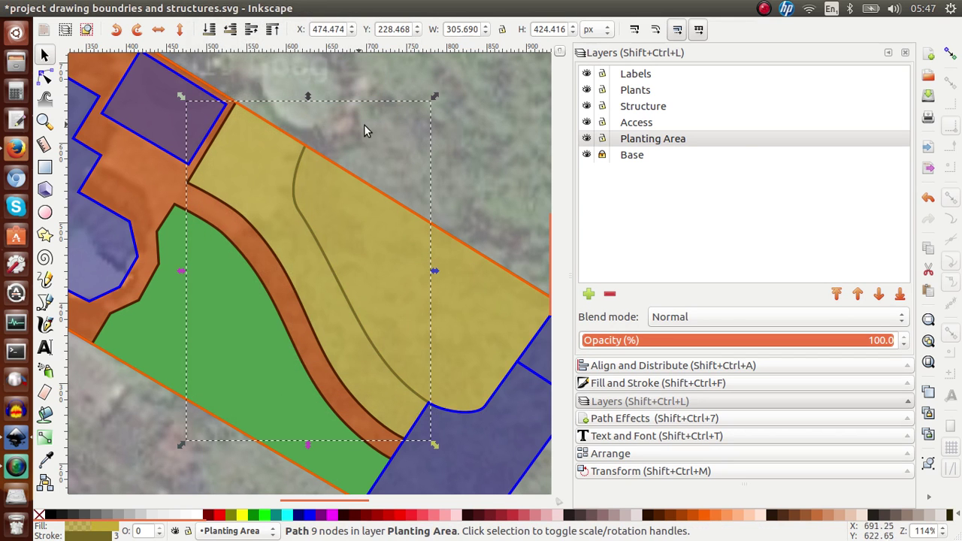